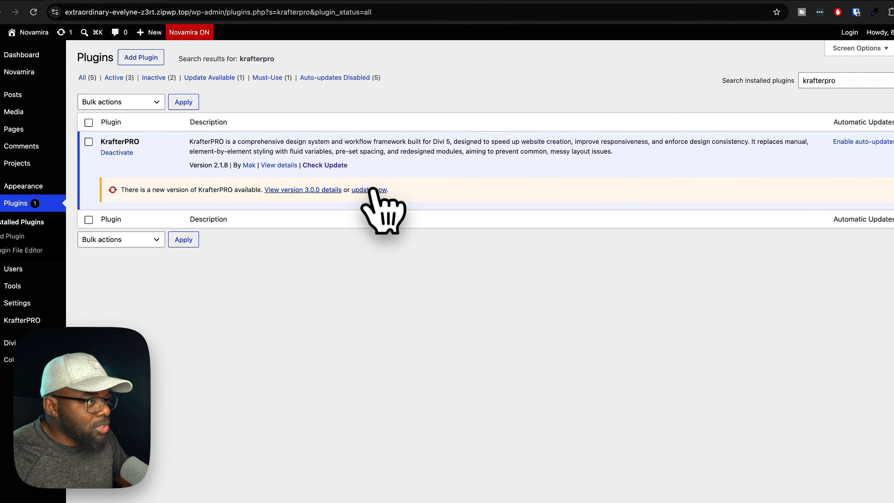
# Update the KrafterPRO plugin to version 3.0.0 and open its dashboard
pyautogui.click(387, 199)
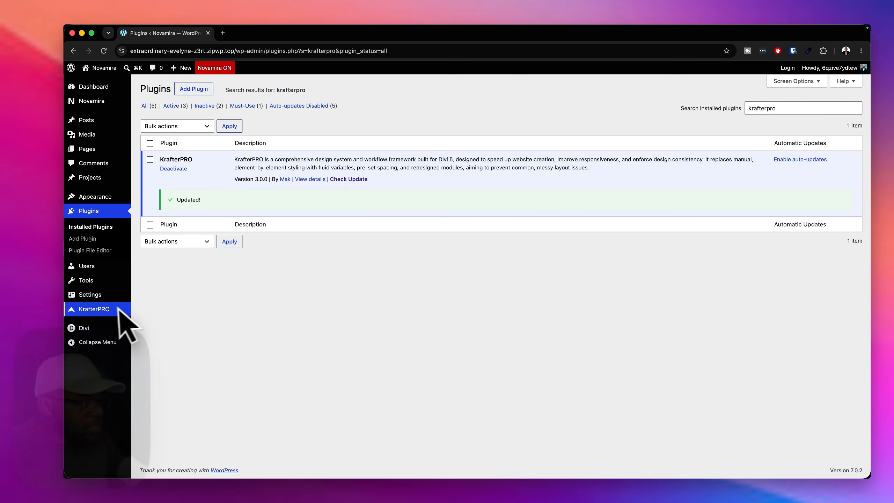
pyautogui.moveTo(105, 309)
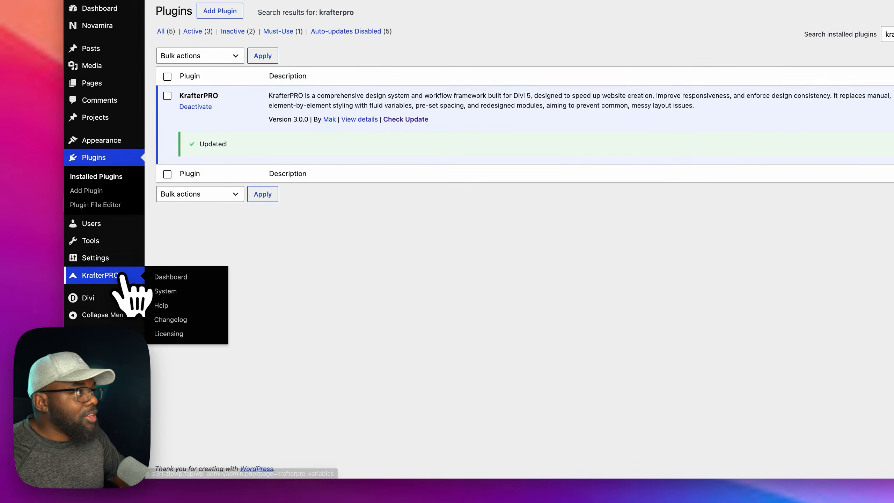
pyautogui.click(122, 277)
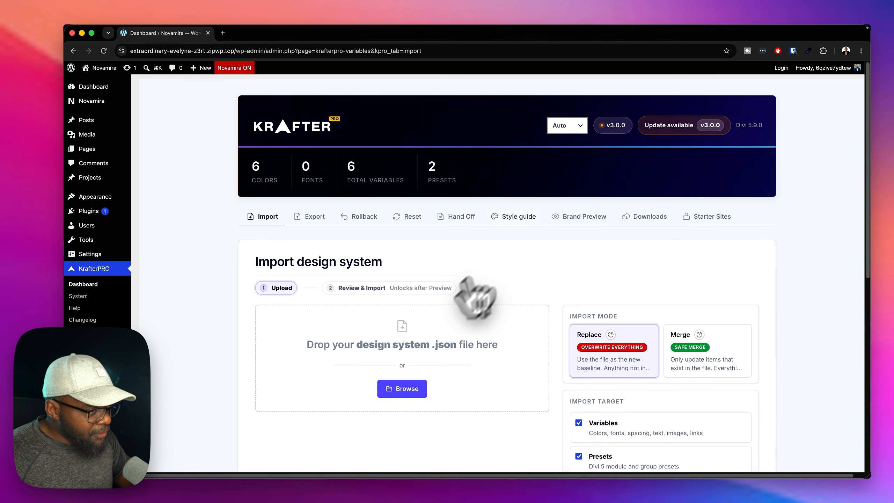
pyautogui.scroll(-3, 241, 368)
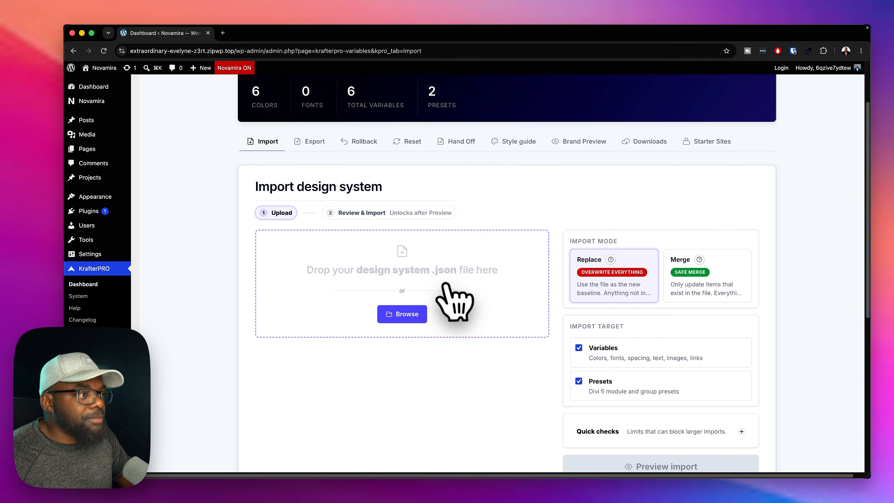
pyautogui.scroll(3, 495, 372)
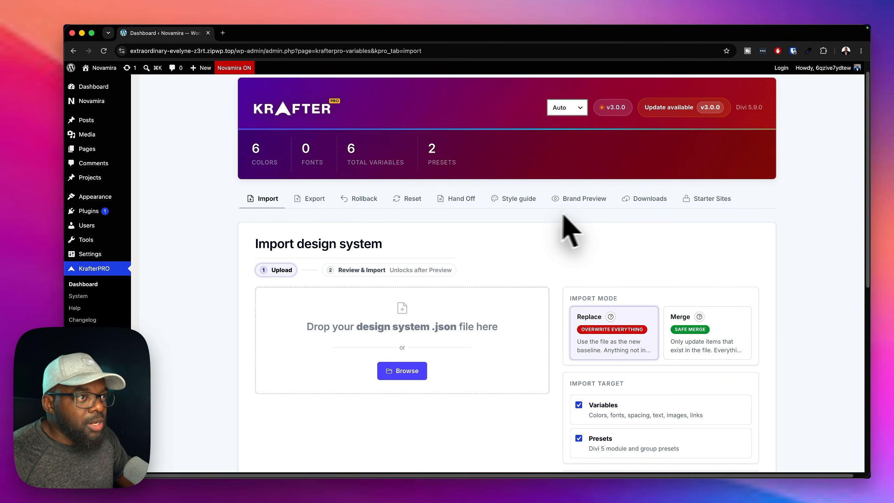
# Download the Design system v3.0 file from the KrafterPRO downloads
pyautogui.click(649, 196)
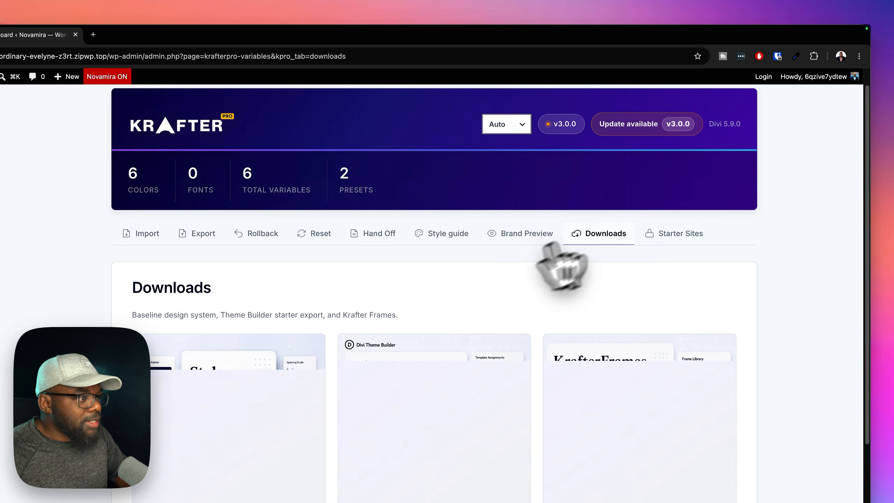
pyautogui.scroll(-2, 281, 437)
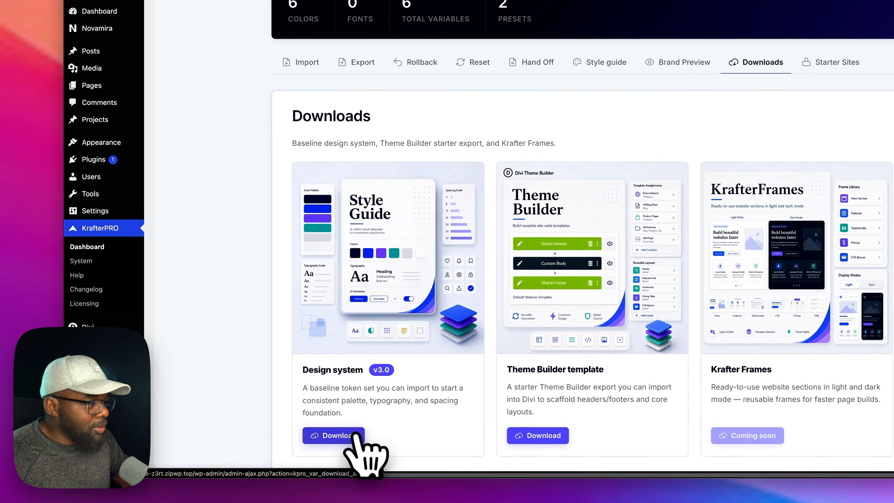
pyautogui.click(355, 436)
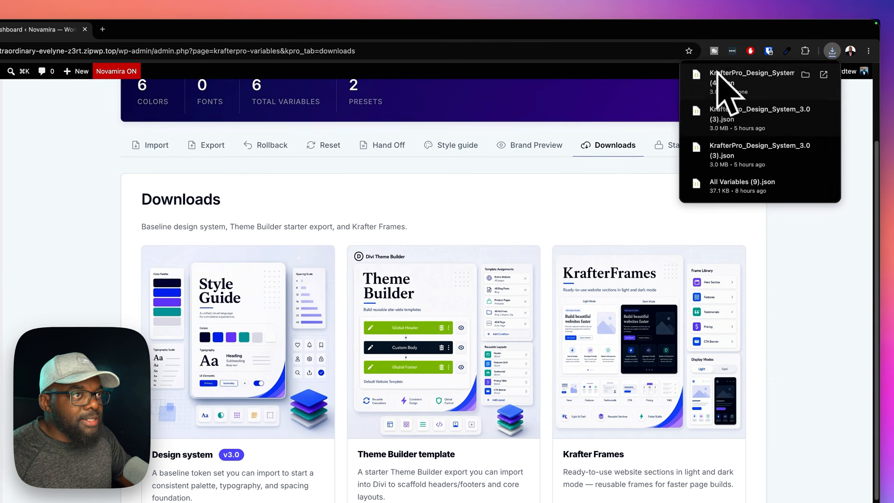
pyautogui.click(716, 75)
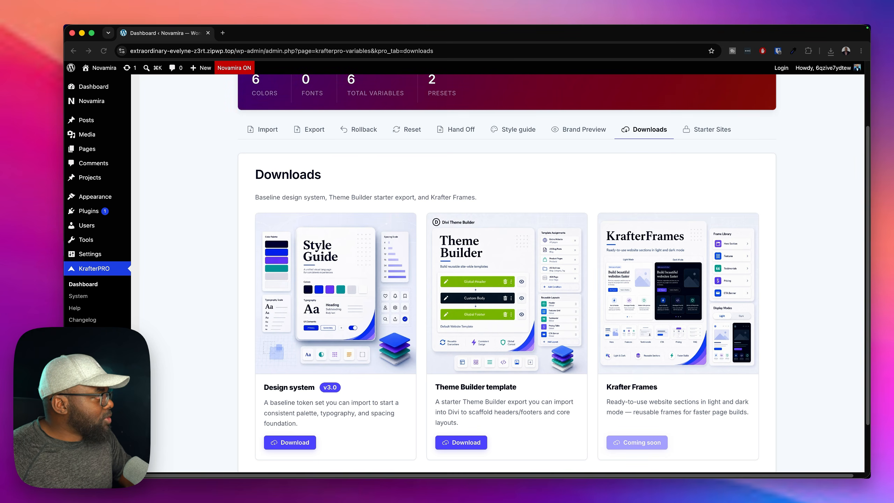
# Open the KrafterPRO page for importing a design system and look over its upload area and import options
pyautogui.scroll(3, 301, 176)
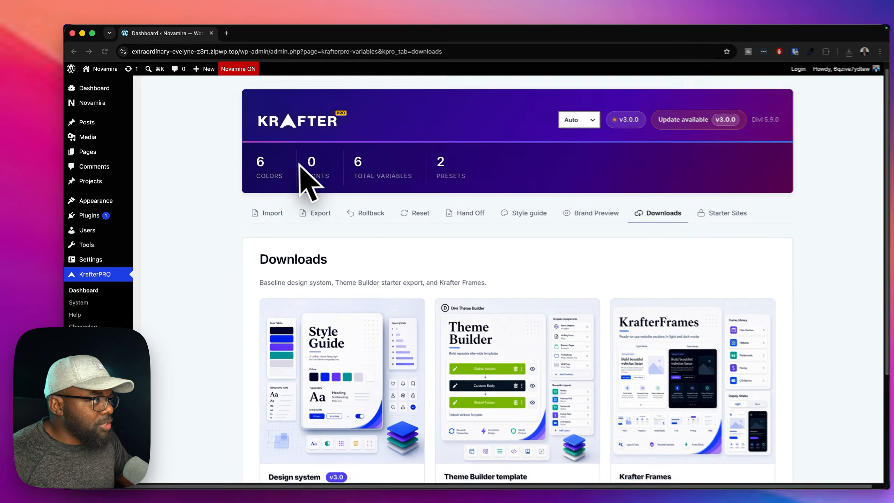
pyautogui.click(303, 250)
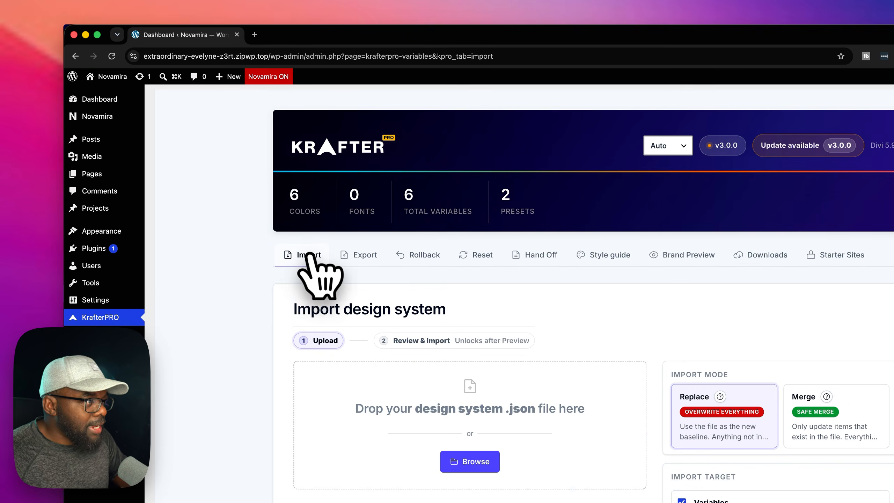
pyautogui.scroll(-5, 235, 329)
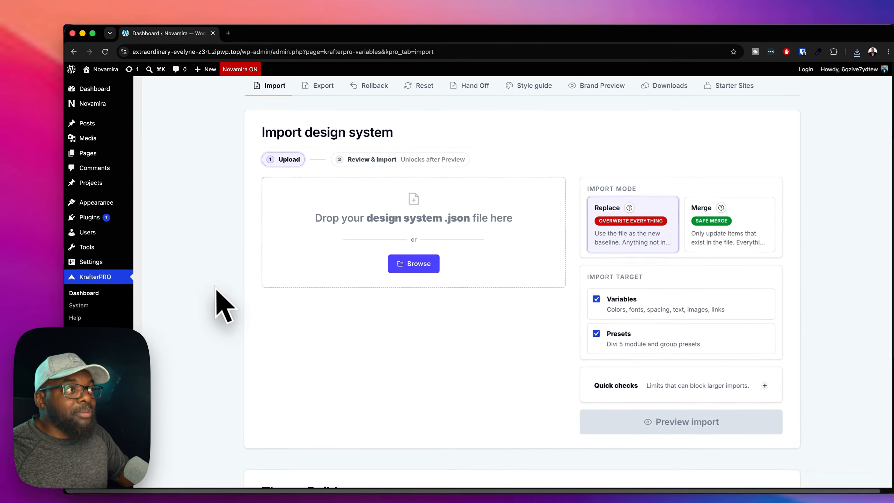
pyautogui.scroll(1, 210, 277)
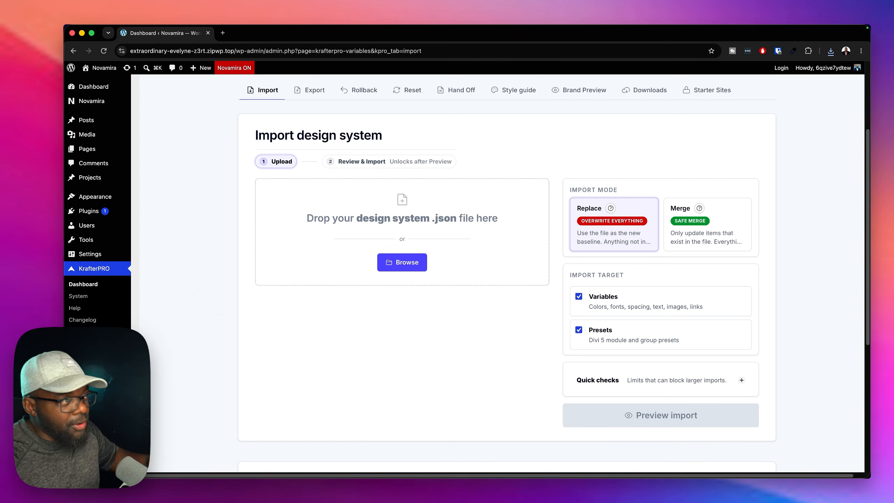
pyautogui.scroll(4, 225, 278)
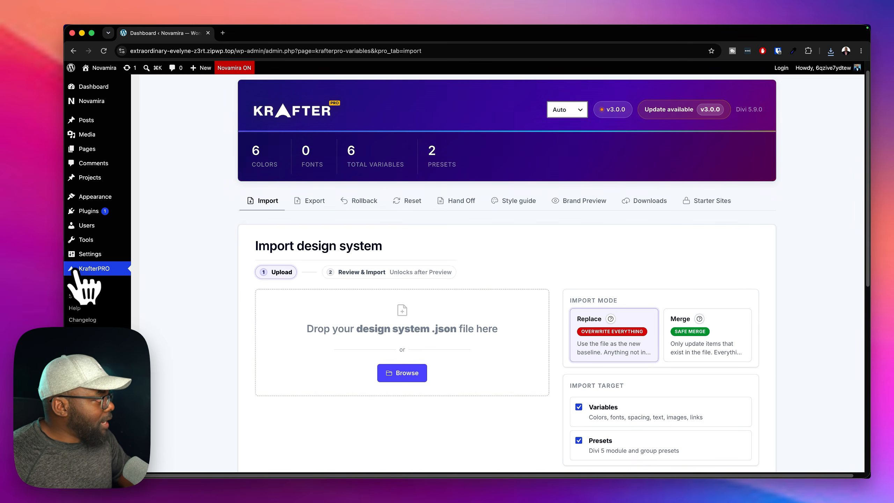
# Load KrafterPro_Design_System_3.0 (4).json from the Downloads folder as the import file and remove it again
pyautogui.moveTo(65, 282); pyautogui.dragTo(619, 325)
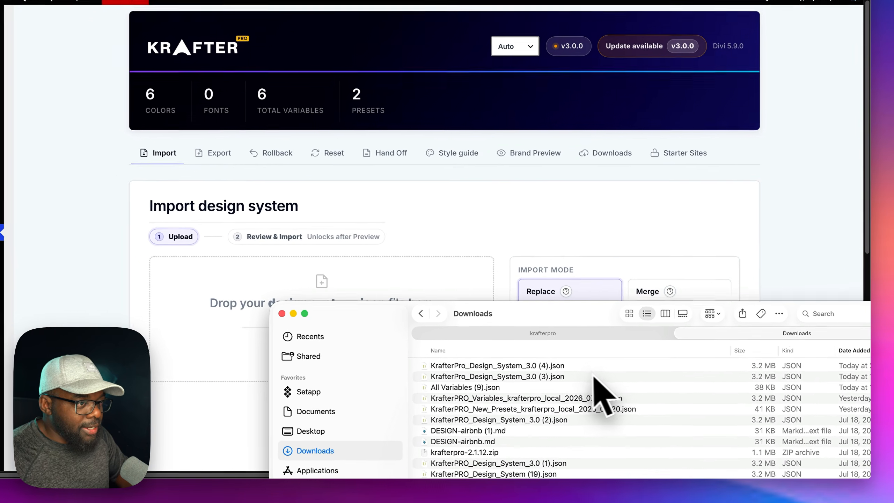
pyautogui.click(595, 367)
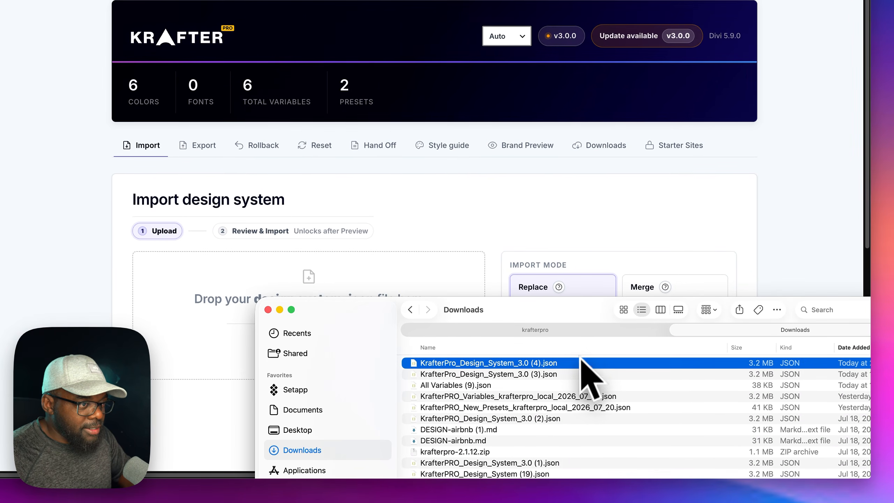
pyautogui.moveTo(570, 307); pyautogui.dragTo(292, 313)
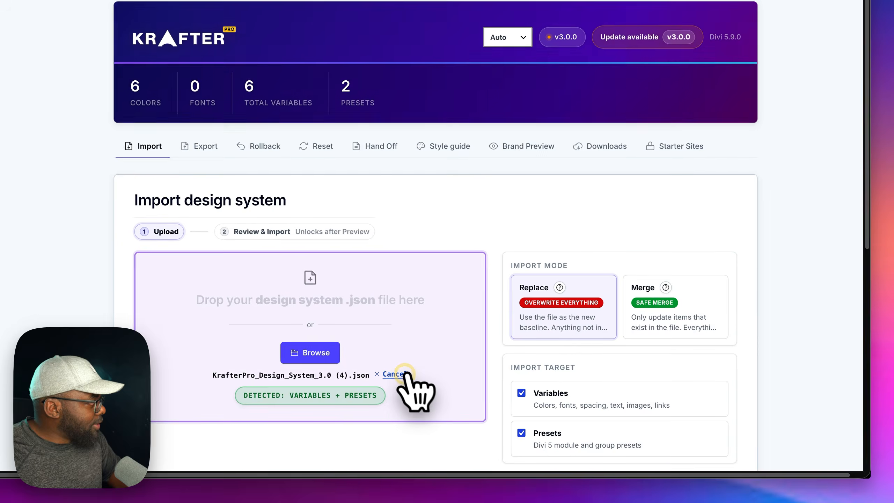
pyautogui.click(474, 391)
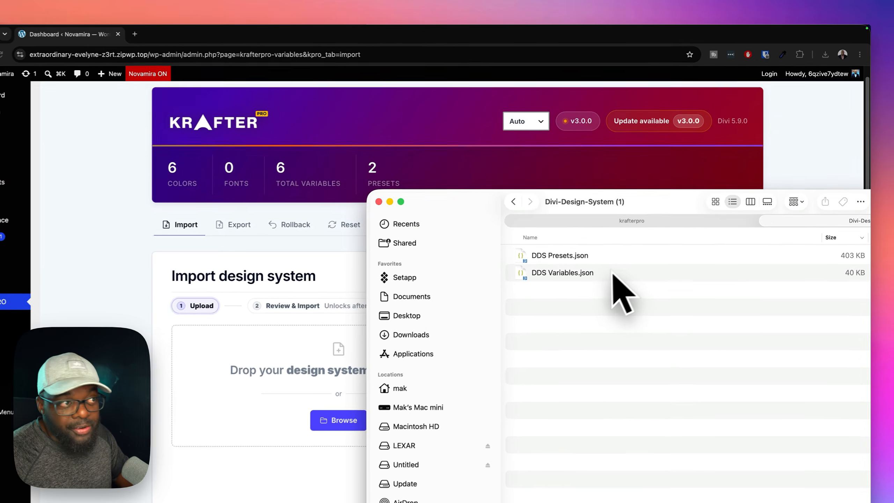
# Try DDS Presets.json and DDS Variables.json from the Divi-Design-System (1) folder as import files, removing each one again
pyautogui.moveTo(657, 202); pyautogui.dragTo(703, 230)
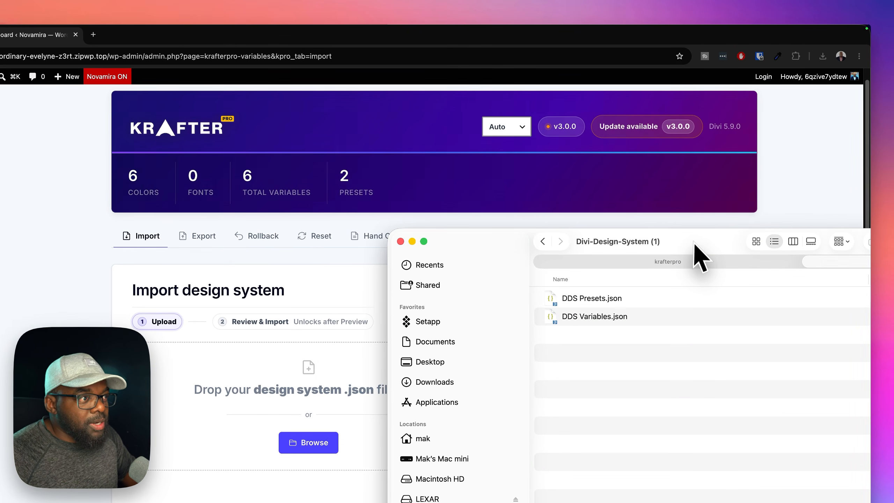
pyautogui.click(654, 298)
pyautogui.moveTo(667, 244); pyautogui.dragTo(523, 401)
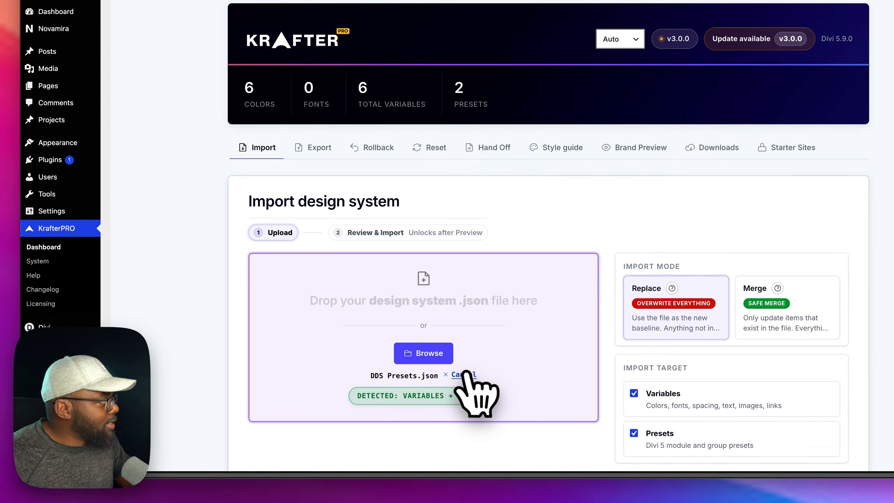
pyautogui.click(436, 391)
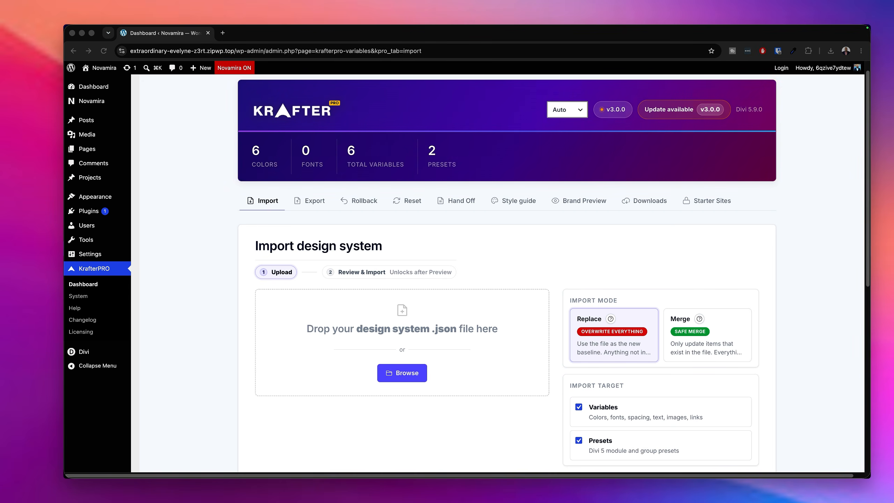
pyautogui.moveTo(459, 339); pyautogui.dragTo(465, 326)
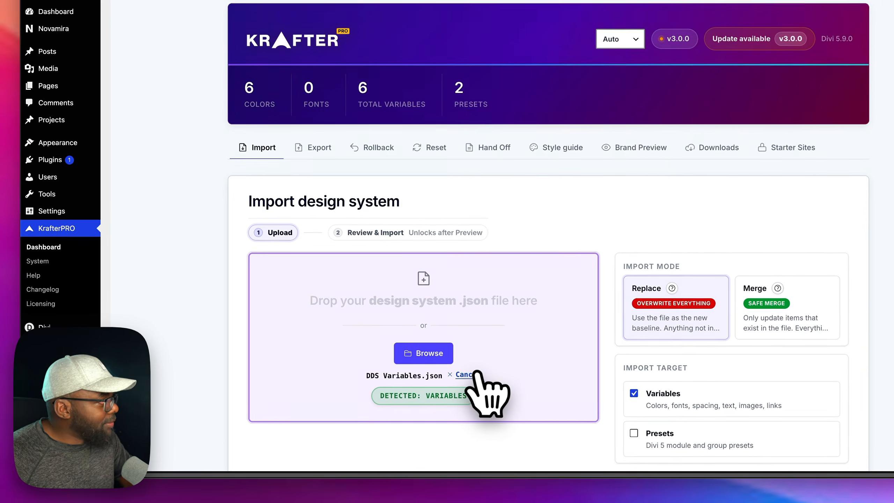
pyautogui.click(440, 391)
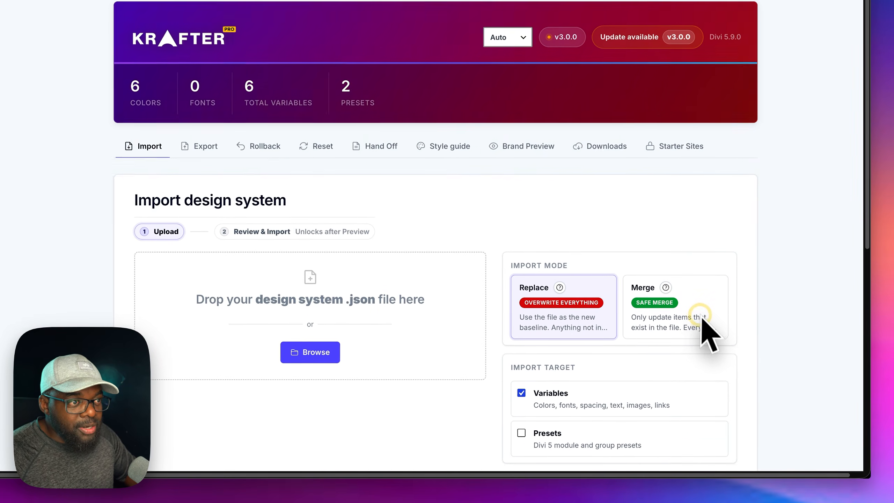
# Load KrafterPro_Design_System_3.0 (4).json as the design system to import and set the import mode to Replace
pyautogui.click(699, 311)
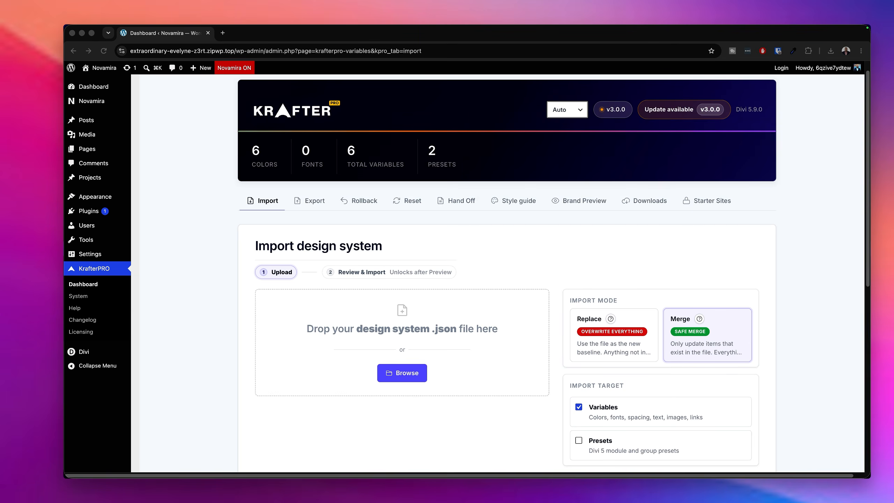
pyautogui.moveTo(242, 344); pyautogui.dragTo(399, 331)
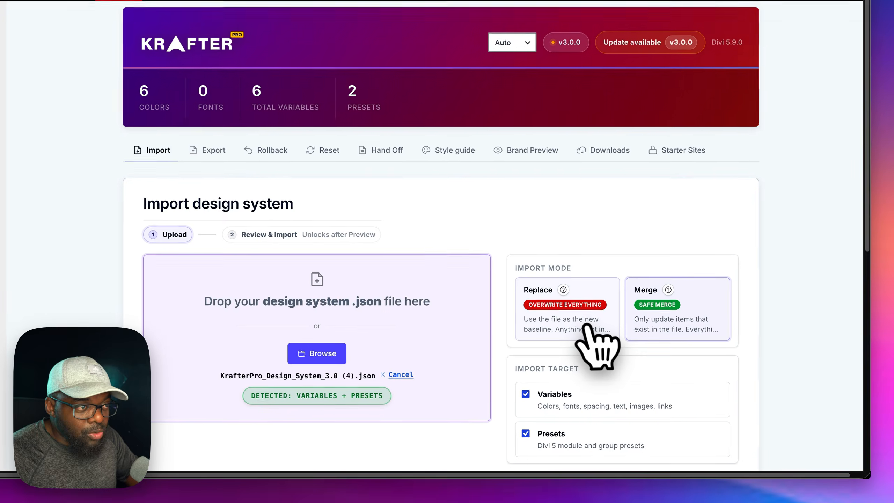
pyautogui.click(628, 348)
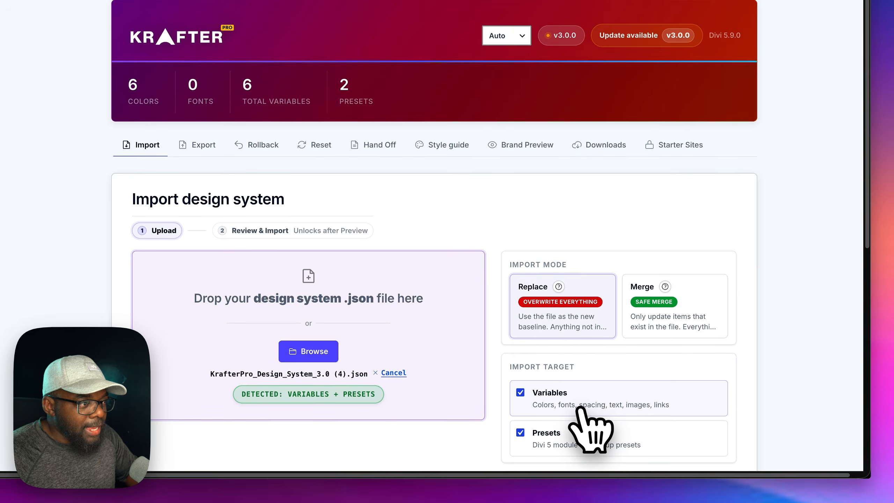
# Preview the import with both Variables and Presets selected as import targets
pyautogui.scroll(-3, 594, 423)
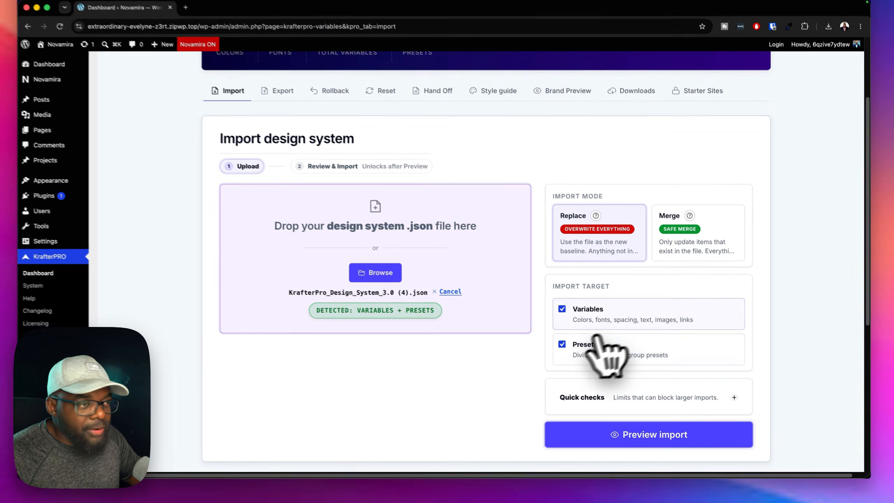
pyautogui.click(579, 351)
pyautogui.click(520, 326)
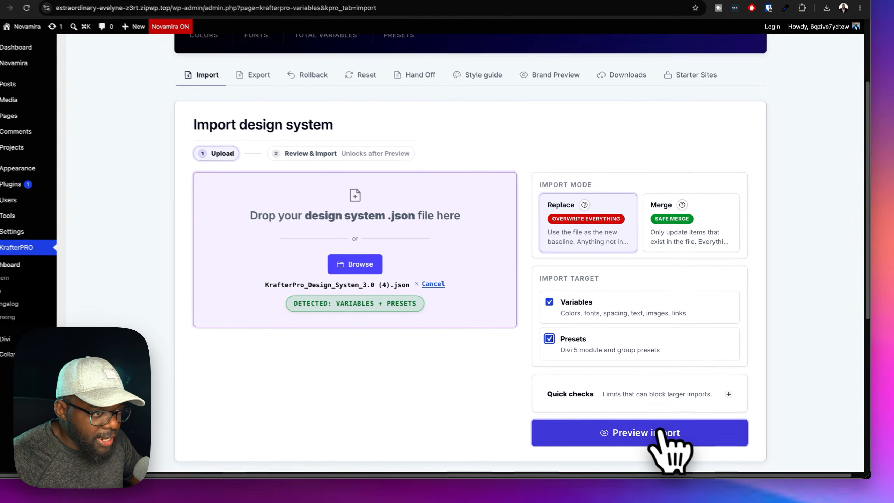
pyautogui.click(662, 432)
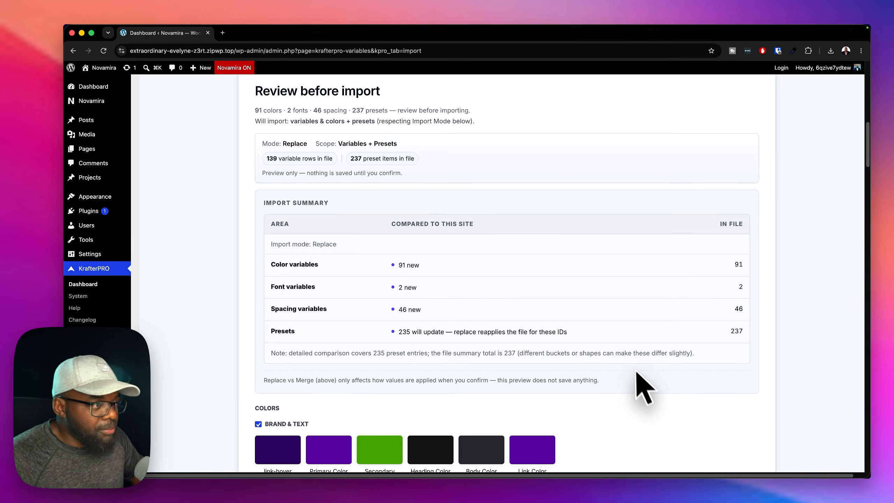
# Review the summary, colors, fonts and spacing in the import preview, and exclude the section-xl spacing variable
pyautogui.scroll(-2, 638, 374)
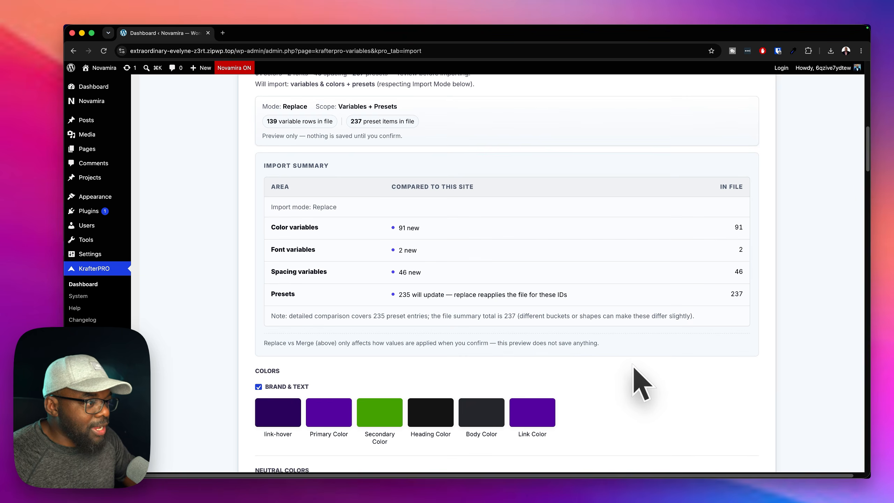
pyautogui.scroll(-10, 634, 367)
pyautogui.scroll(-15, 575, 363)
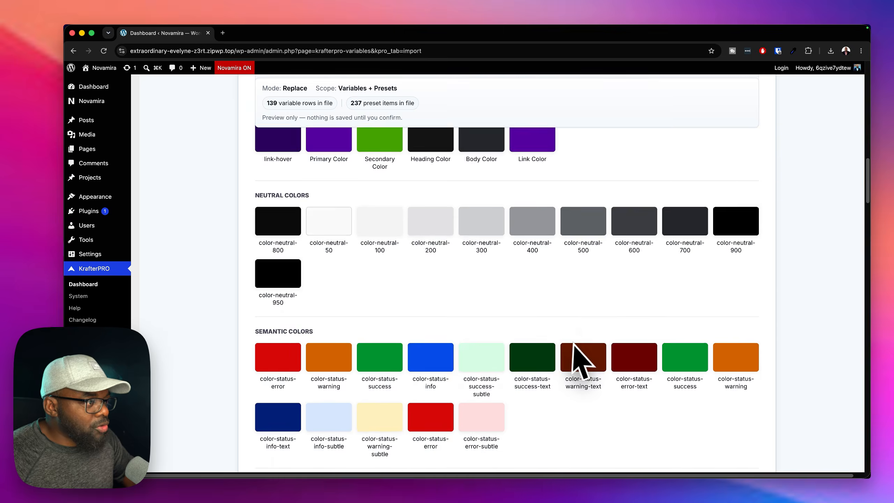
pyautogui.scroll(-9, 574, 348)
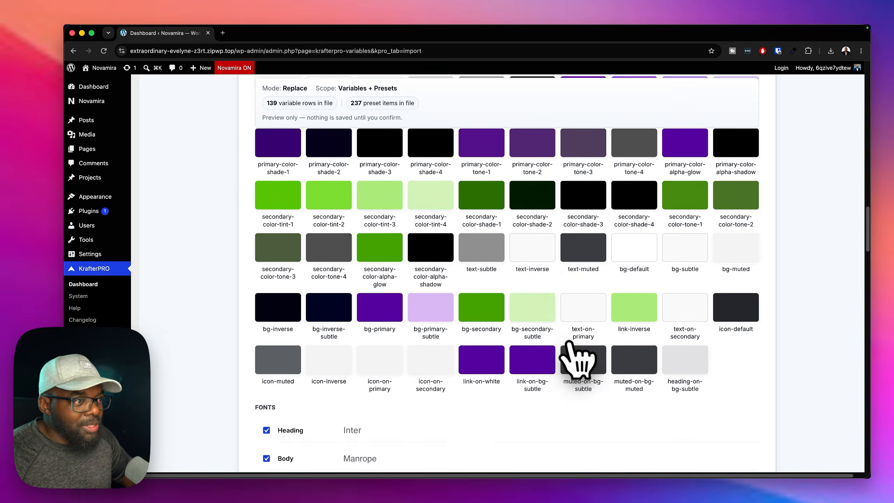
pyautogui.scroll(-8, 569, 344)
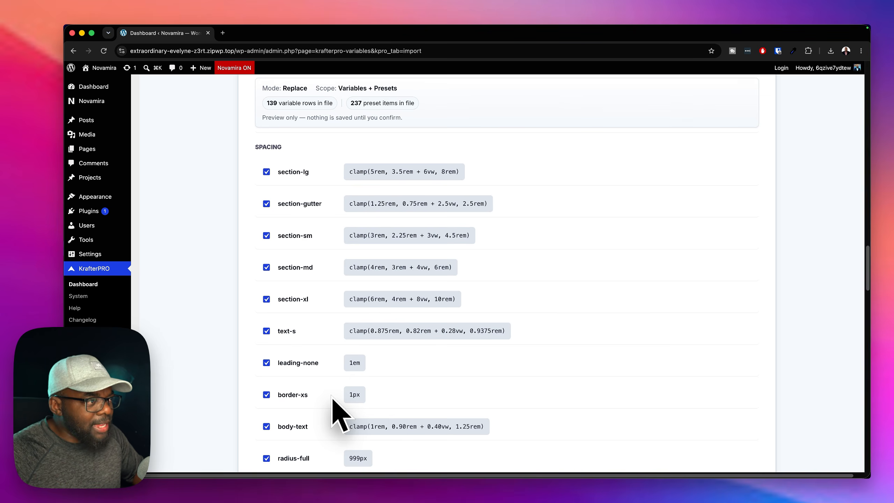
pyautogui.click(266, 299)
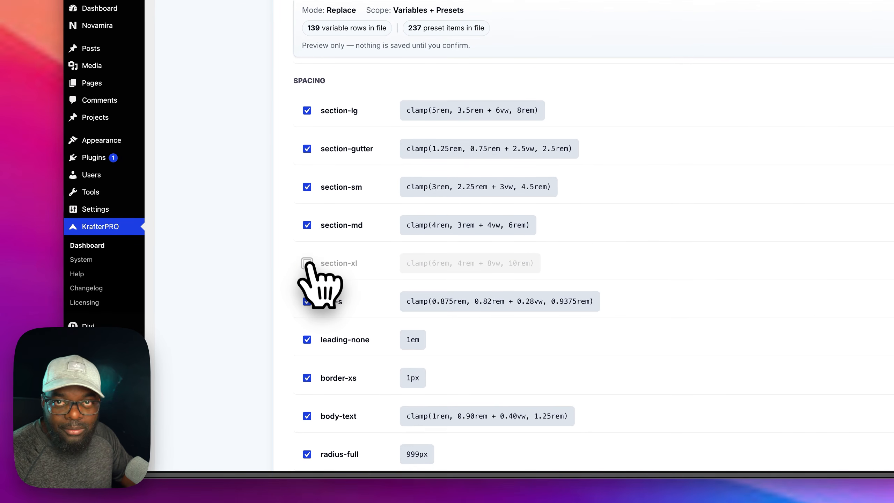
pyautogui.scroll(-20, 442, 355)
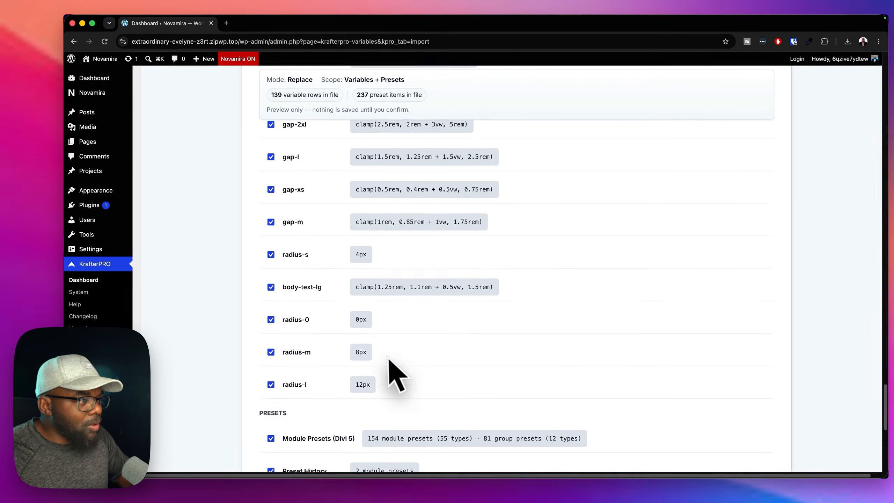
# Confirm the import of the previewed variables and presets, and open the version history of the design system
pyautogui.scroll(3, 391, 380)
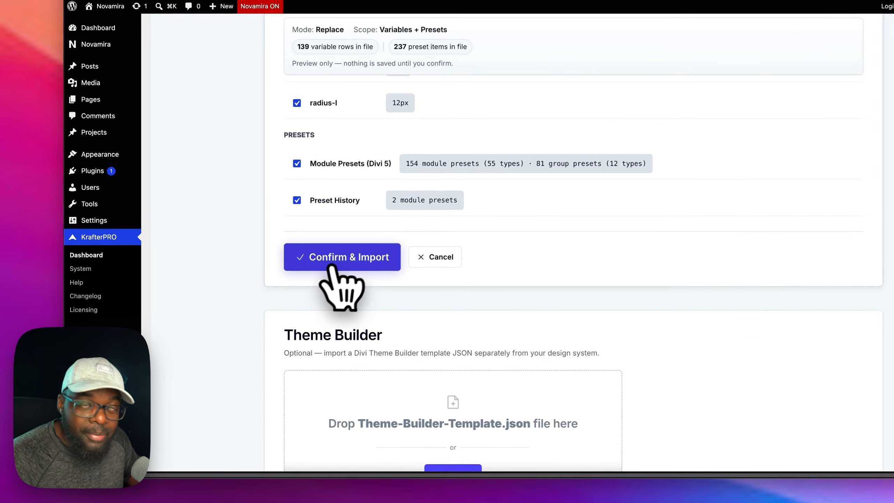
pyautogui.click(302, 290)
pyautogui.click(570, 307)
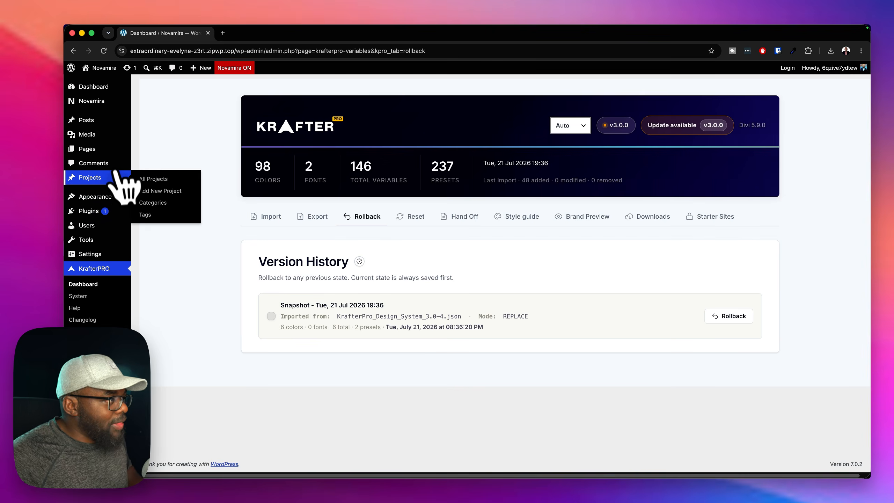
# Create a new page titled "Divi" in a separate browser tab and start building it with the Divi Builder
pyautogui.moveTo(106, 148)
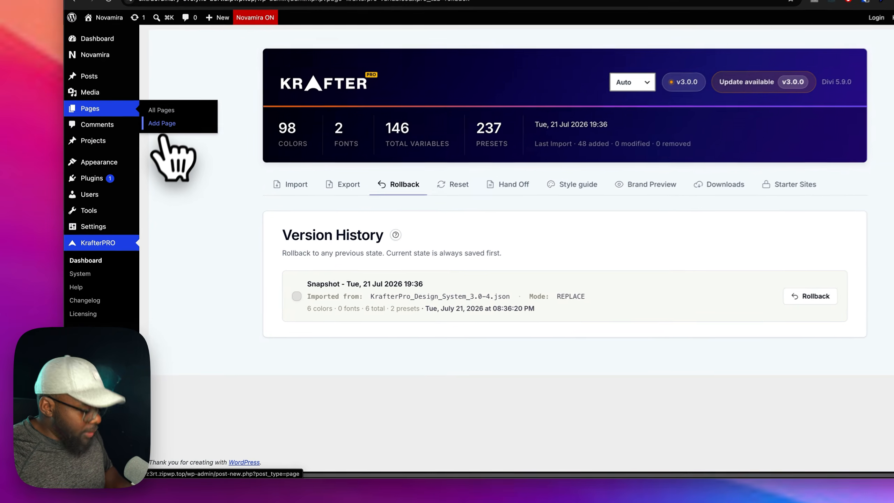
pyautogui.keyDown('super'); pyautogui.click(151, 161); pyautogui.keyUp('super')
pyautogui.click(301, 31)
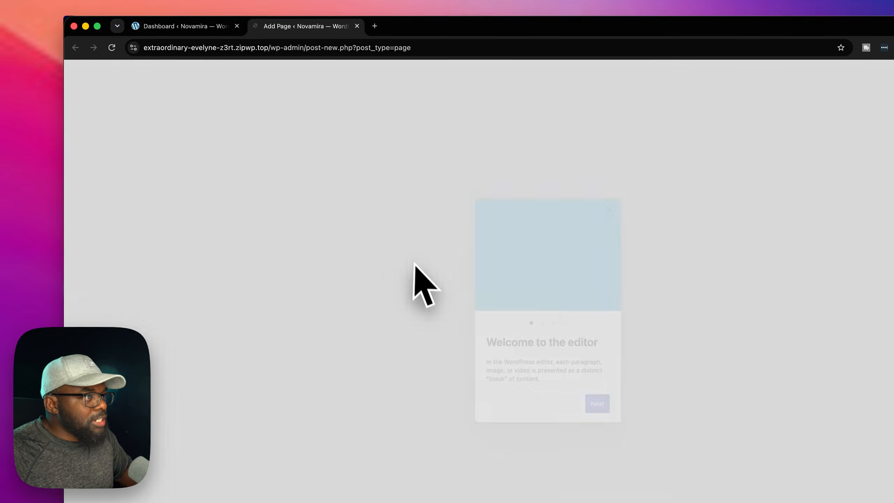
pyautogui.click(614, 193)
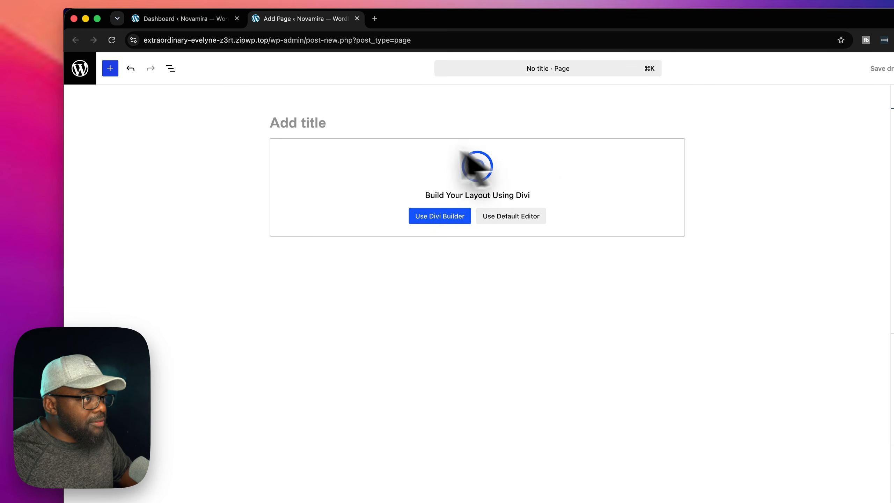
pyautogui.write('Divi')
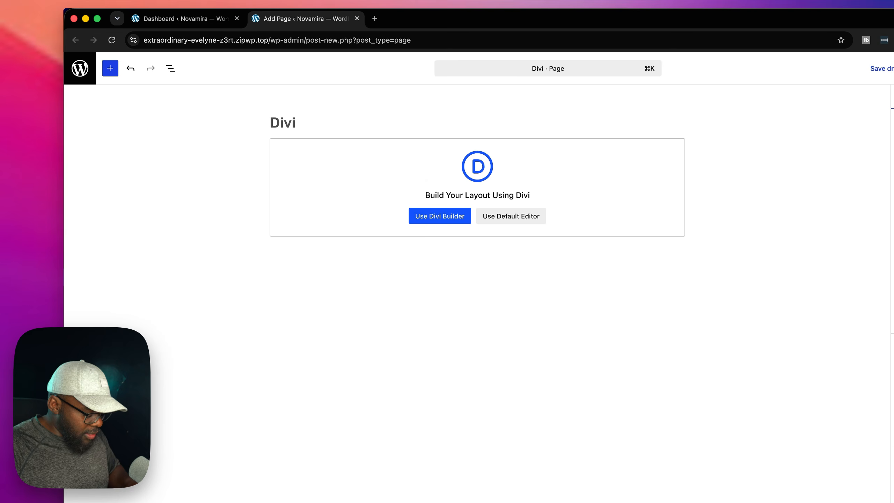
pyautogui.click(444, 216)
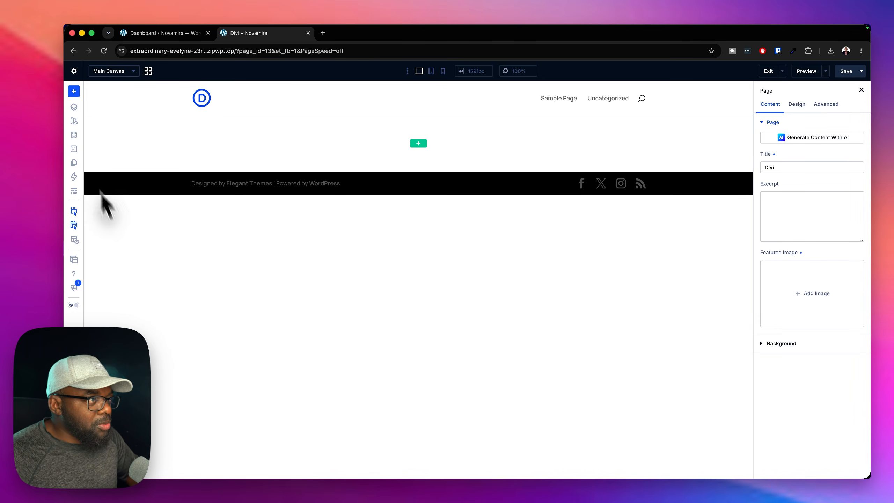
# Insert a single-column row containing a Text module with a Heading module below it
pyautogui.click(418, 144)
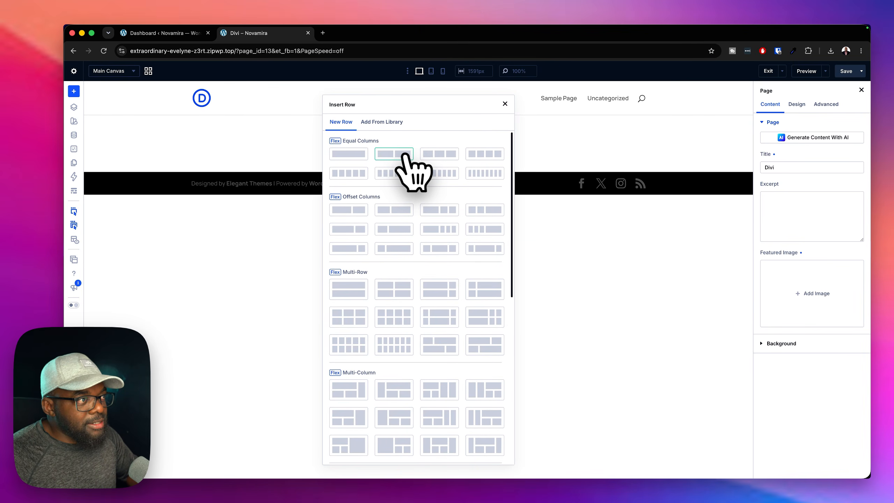
pyautogui.click(366, 155)
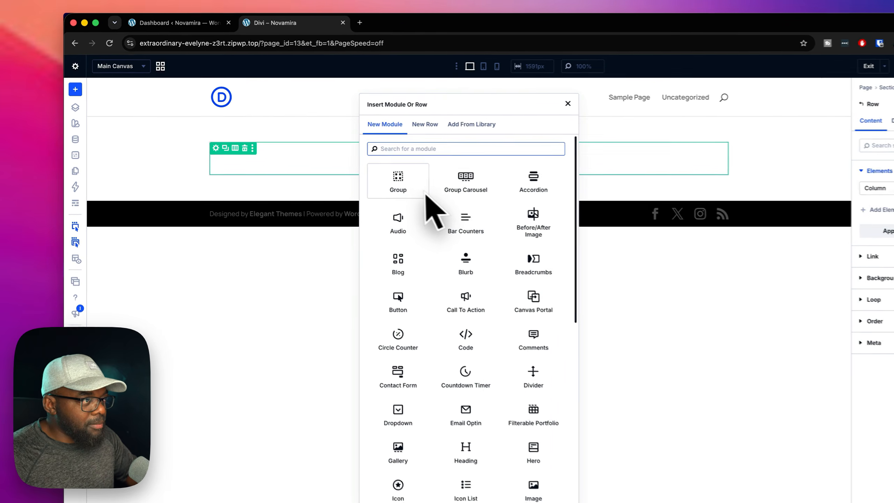
pyautogui.write('text')
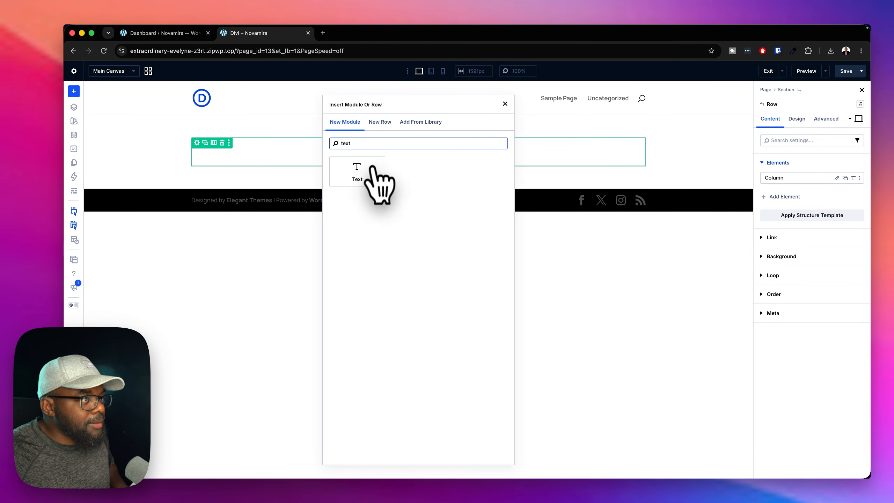
pyautogui.click(373, 167)
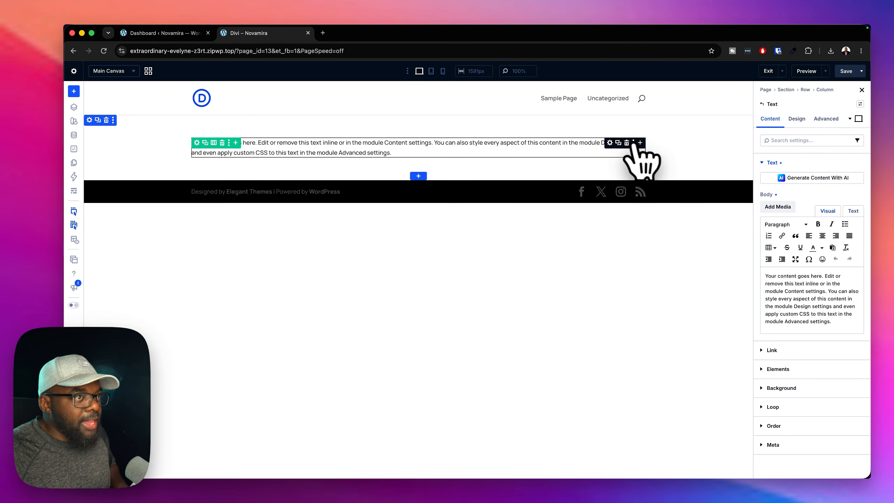
pyautogui.click(637, 141)
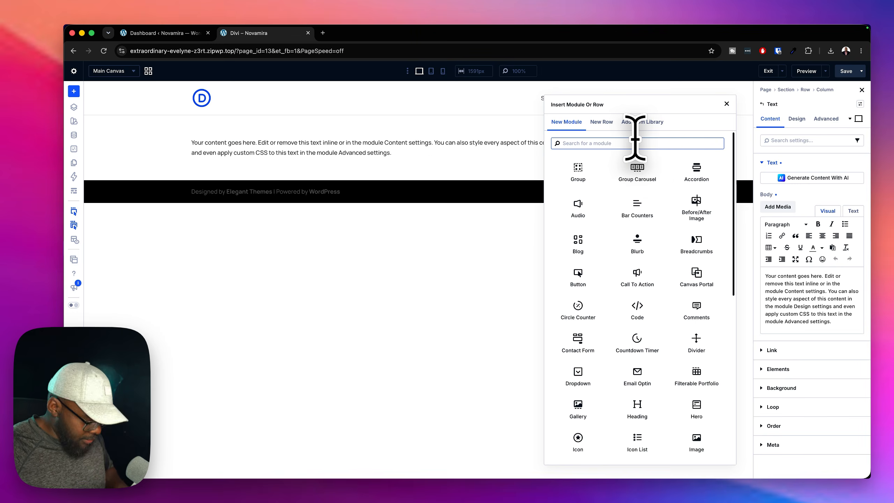
pyautogui.write('head')
pyautogui.click(578, 170)
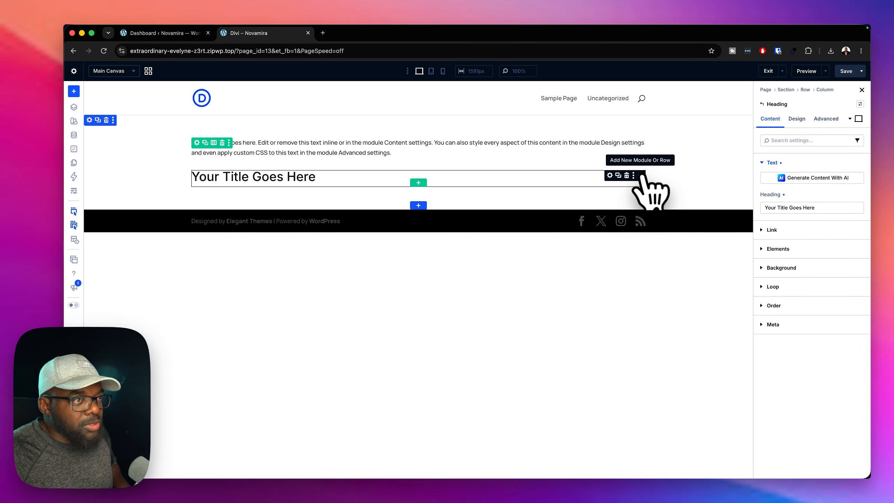
# Add a second single-column row below the first and place a Blurb module in it
pyautogui.click(418, 182)
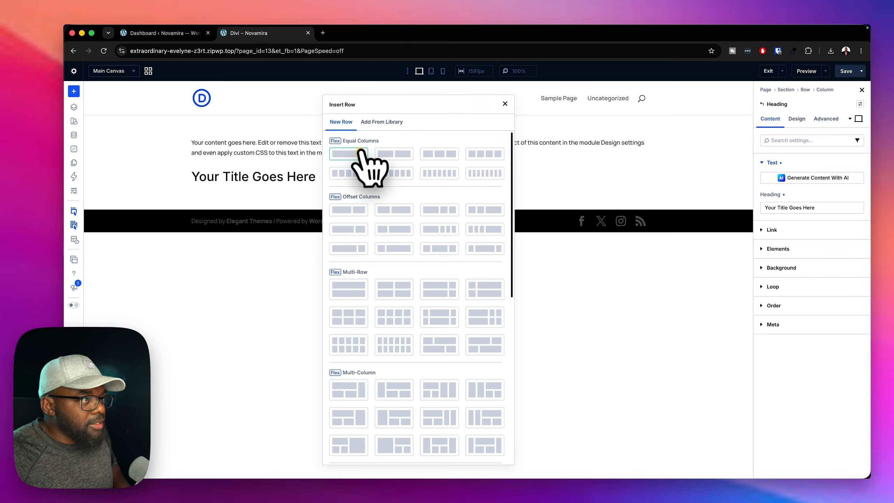
pyautogui.click(349, 154)
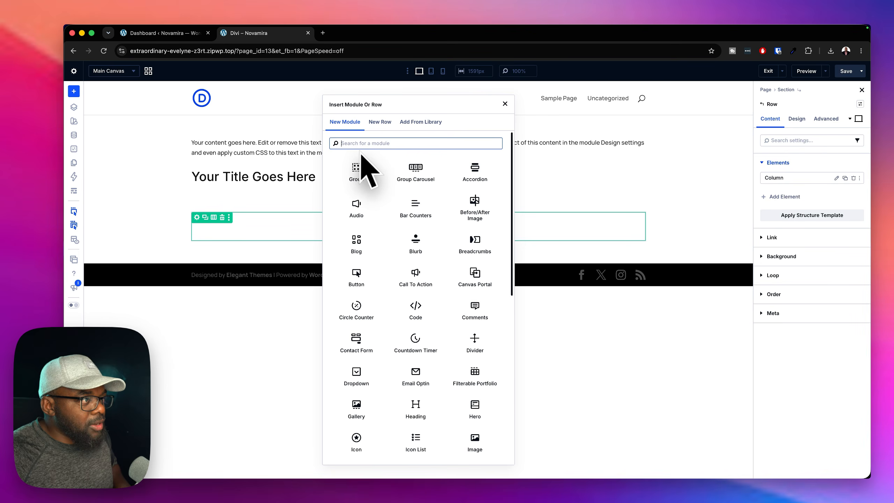
pyautogui.click(416, 244)
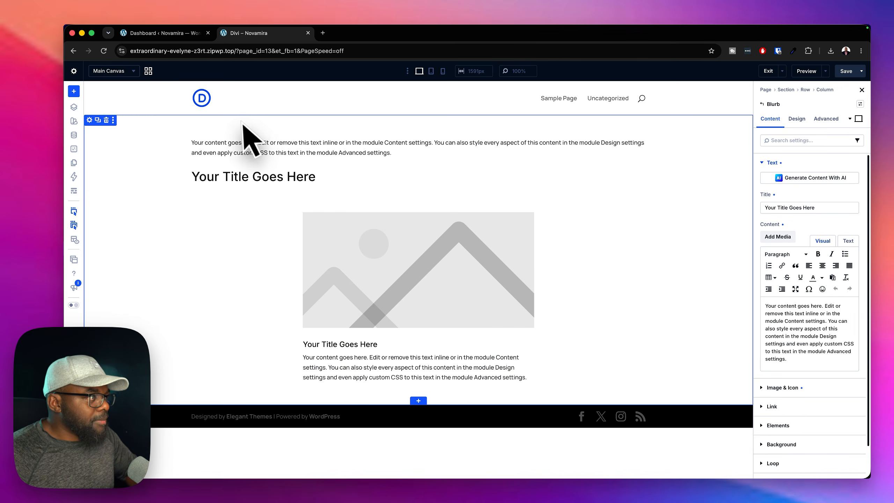
# Move the Heading module above the Text module and open the Text module's text design settings
pyautogui.click(315, 178)
pyautogui.moveTo(315, 178); pyautogui.dragTo(318, 153)
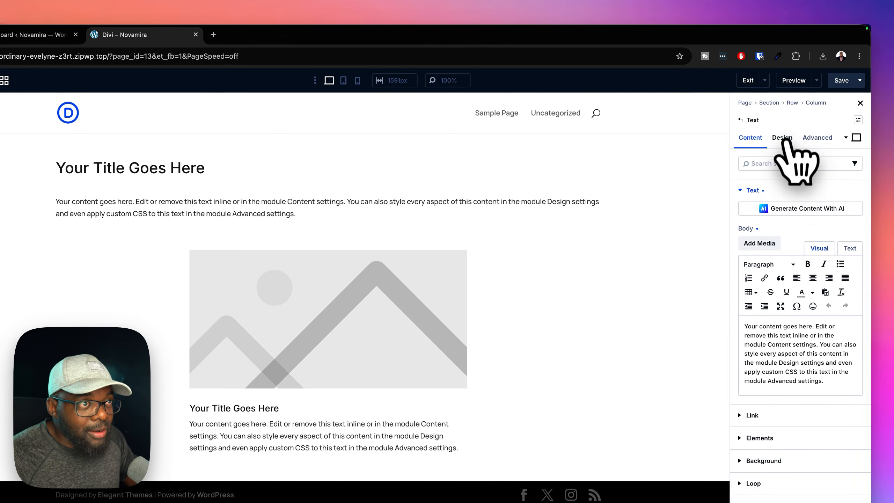
pyautogui.click(784, 138)
pyautogui.click(790, 214)
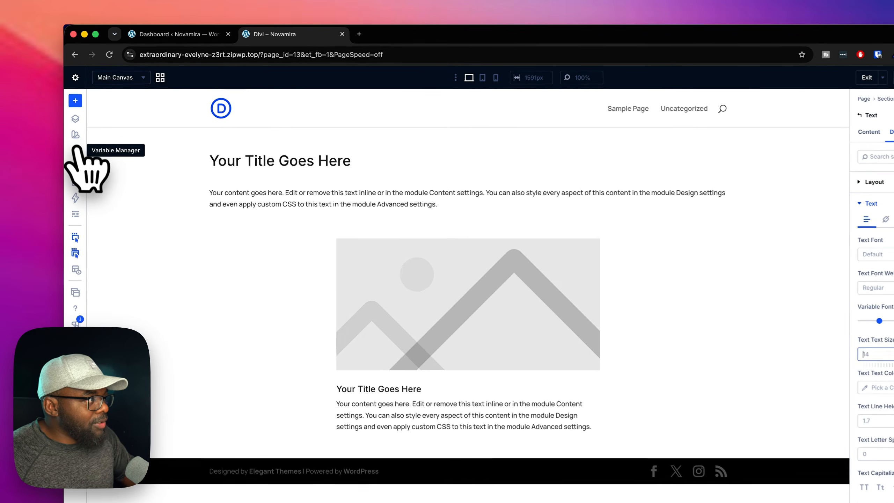
# Examine the color variables in the Variable Manager, widening the list to read their names and values
pyautogui.click(76, 150)
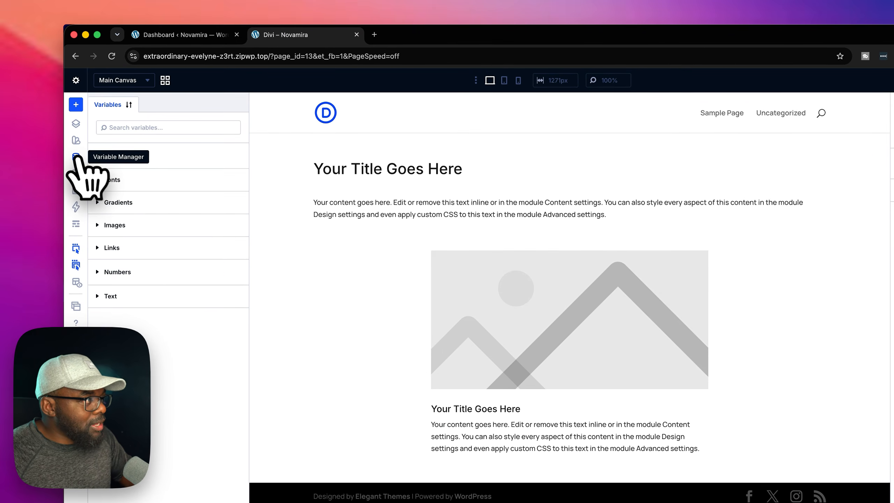
pyautogui.click(161, 159)
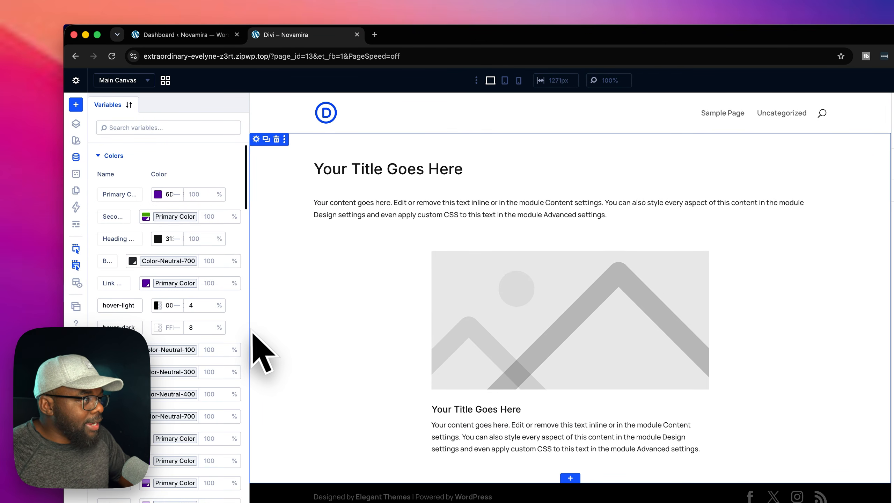
pyautogui.moveTo(250, 331); pyautogui.dragTo(399, 317)
pyautogui.scroll(-8, 286, 472)
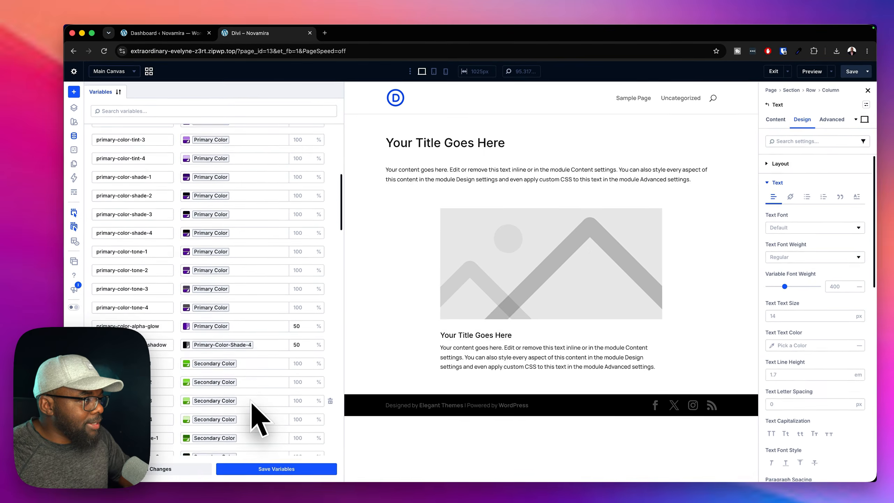
pyautogui.scroll(-5, 259, 419)
pyautogui.scroll(20, 255, 411)
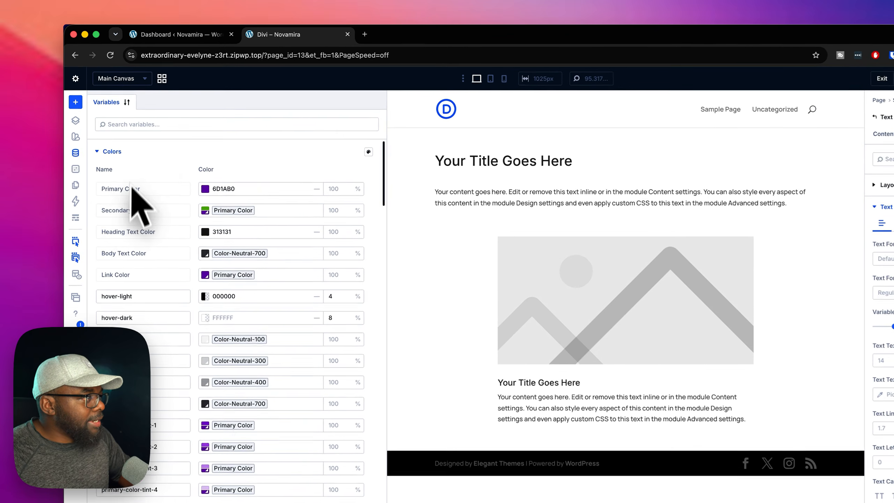
# Examine the number variables for headings, text, gaps, sections and containers, and close the Variable Manager
pyautogui.click(141, 155)
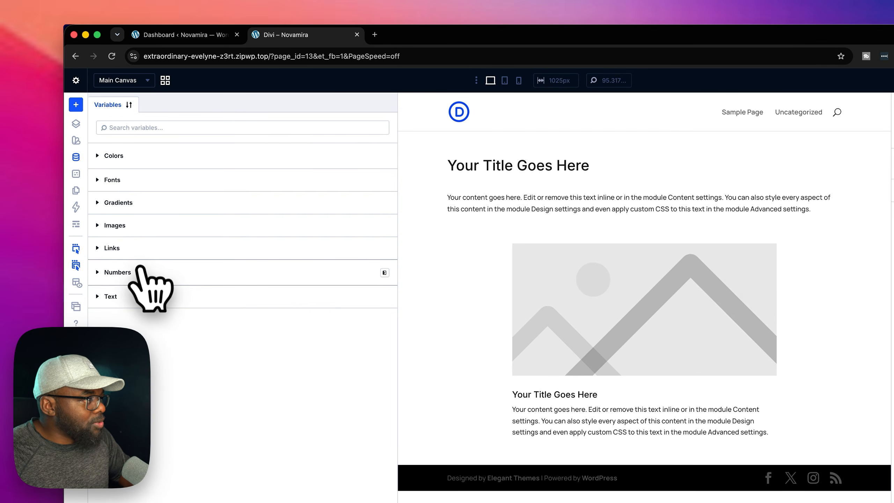
pyautogui.click(139, 271)
pyautogui.scroll(-5, 293, 377)
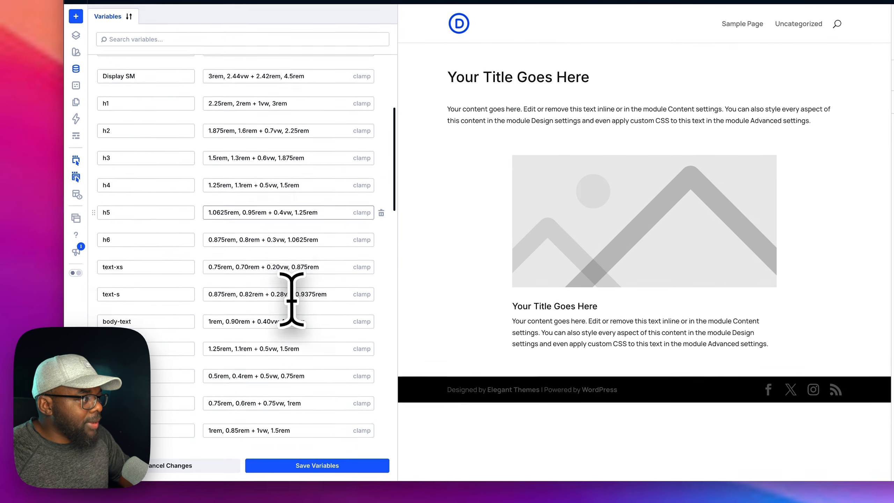
pyautogui.scroll(-10, 292, 300)
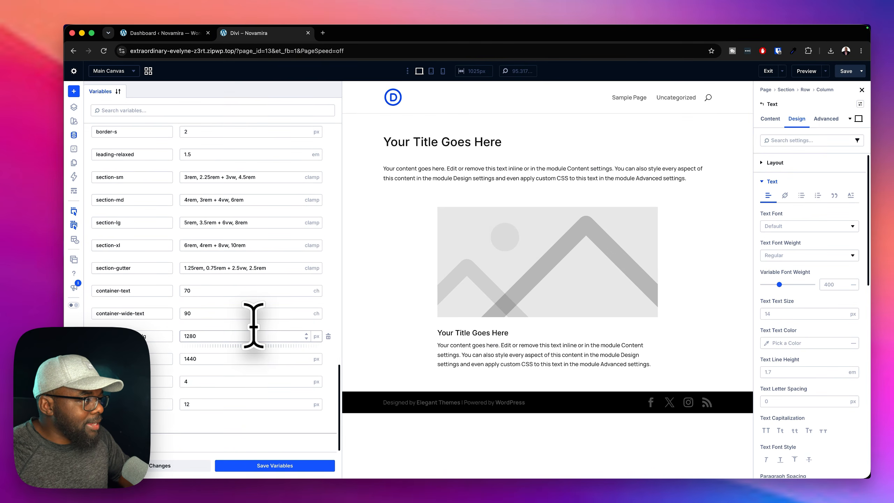
pyautogui.scroll(10, 254, 324)
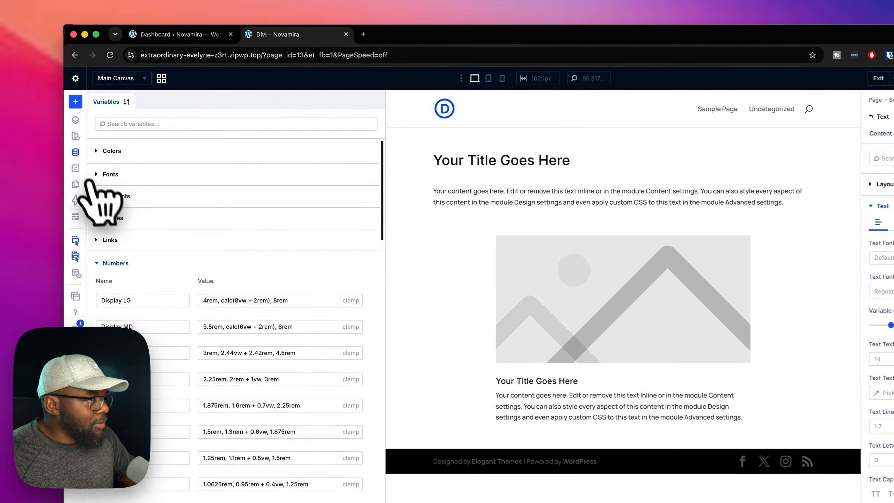
pyautogui.click(73, 134)
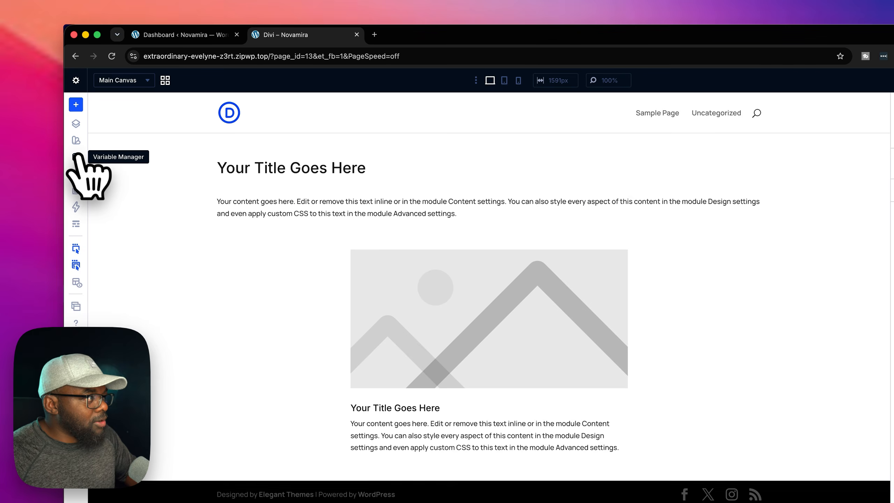
# Assign the k-h1 preset to the Heading module's Heading Text settings
pyautogui.click(420, 173)
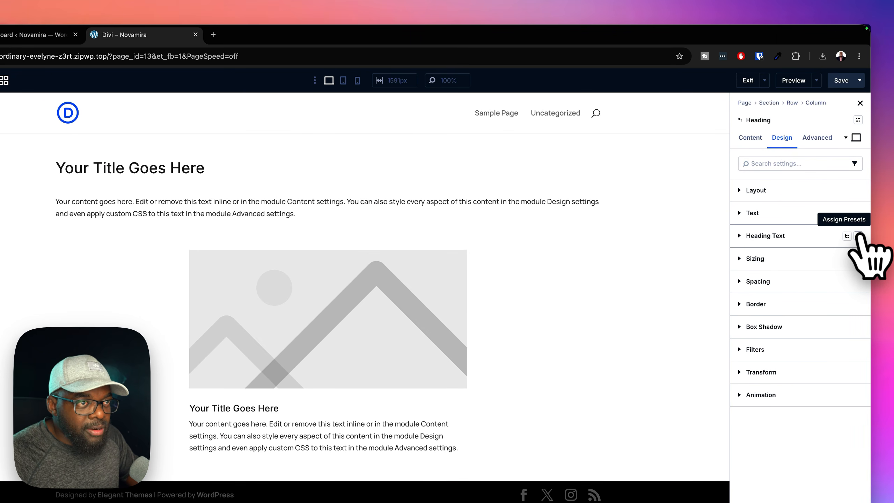
pyautogui.click(859, 237)
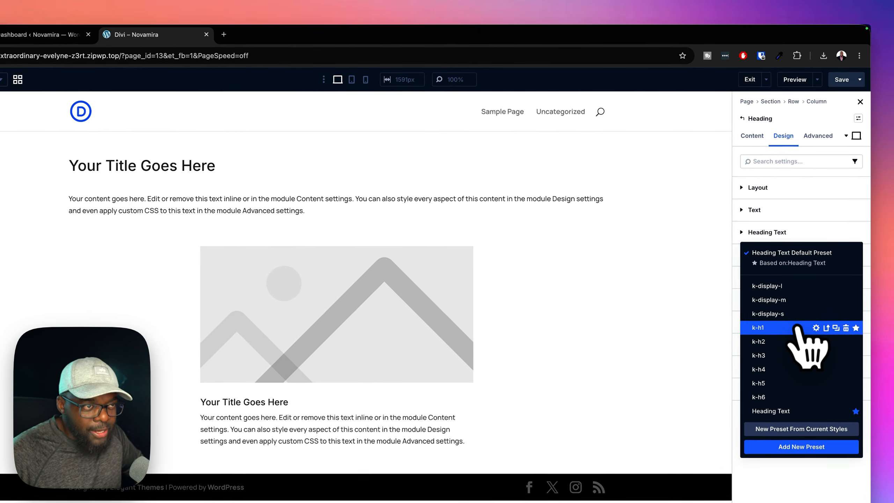
pyautogui.click(809, 281)
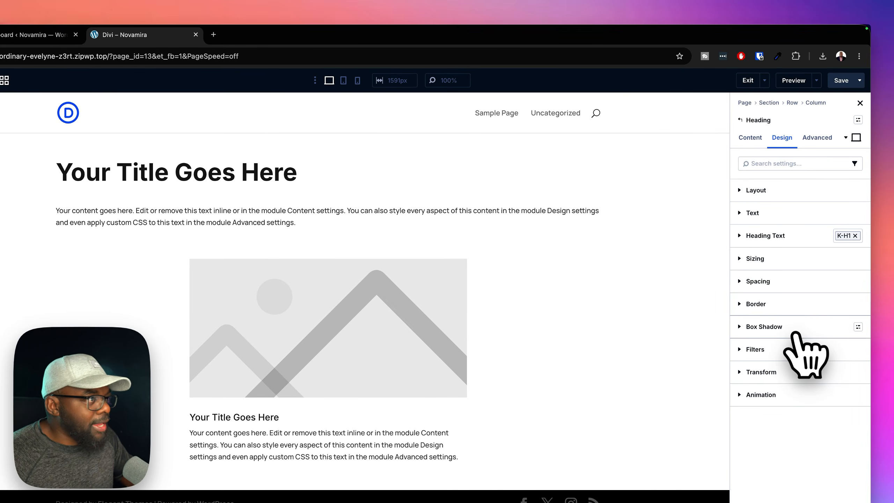
# Look through the global numbers available for the Text module's text size, and assign the k-text-body preset to its Text settings
pyautogui.click(557, 211)
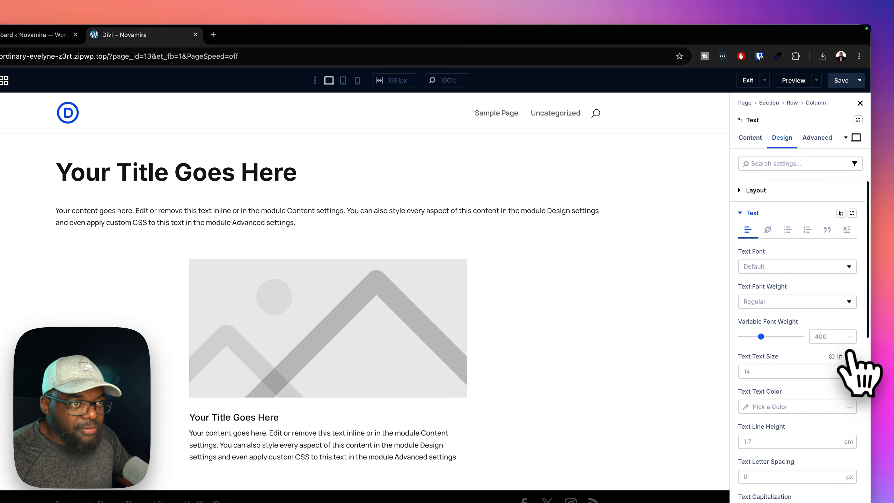
pyautogui.click(849, 356)
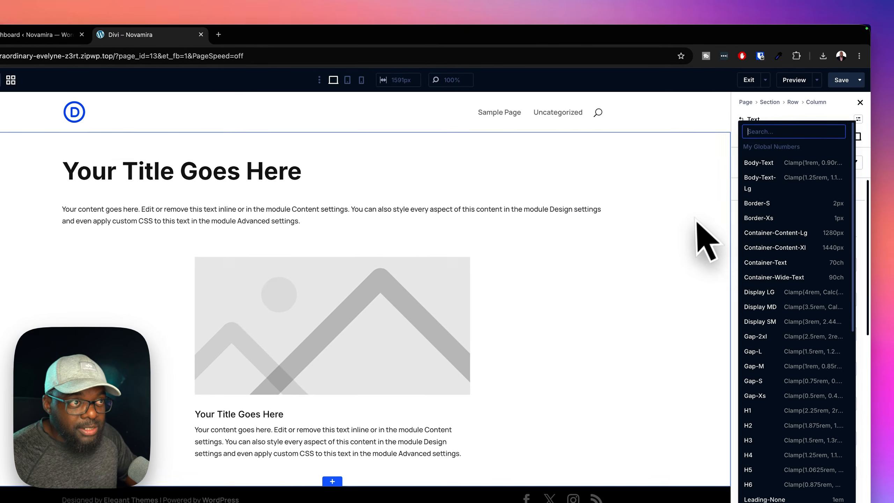
pyautogui.click(723, 190)
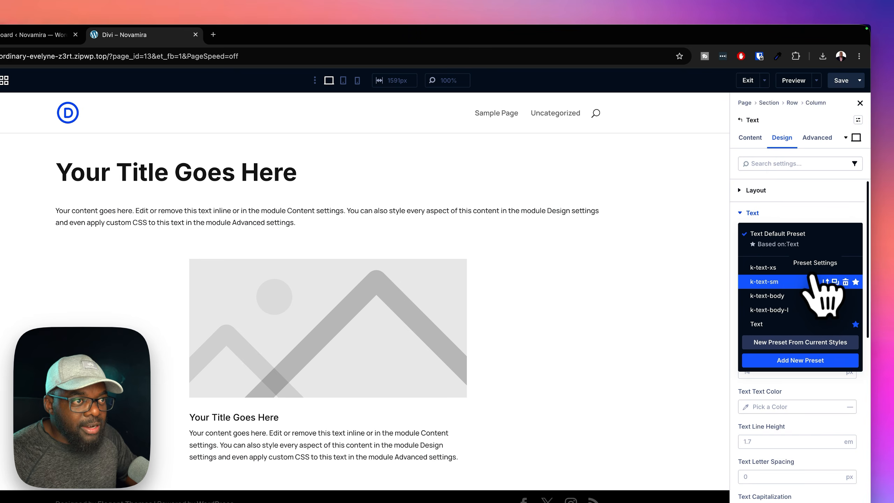
pyautogui.click(798, 295)
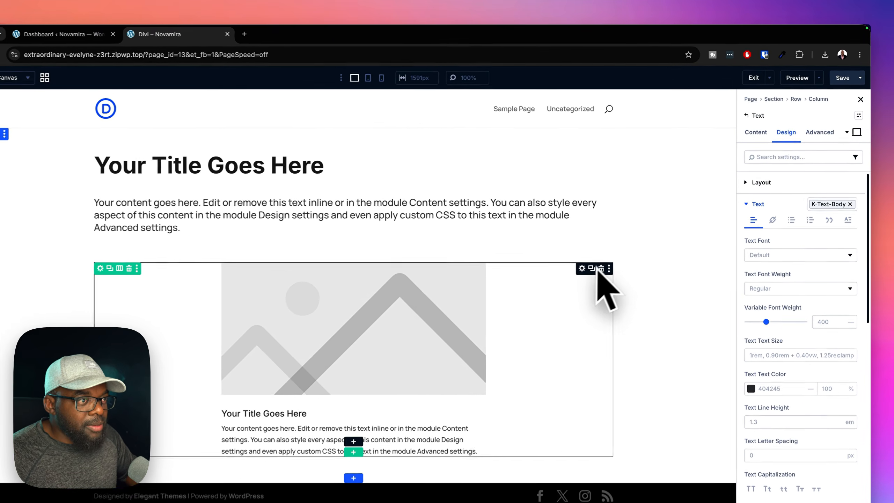
# Assign the k-blurb preset to the Blurb module below the text
pyautogui.click(583, 268)
pyautogui.click(858, 120)
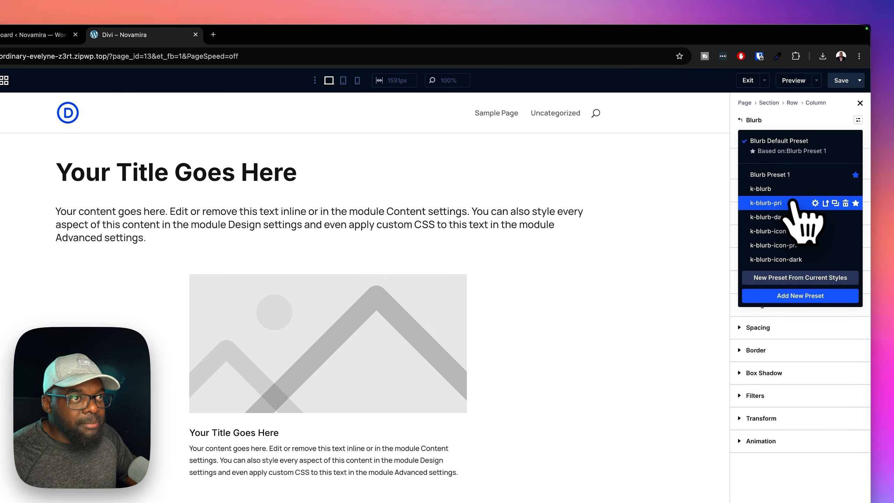
pyautogui.click(766, 189)
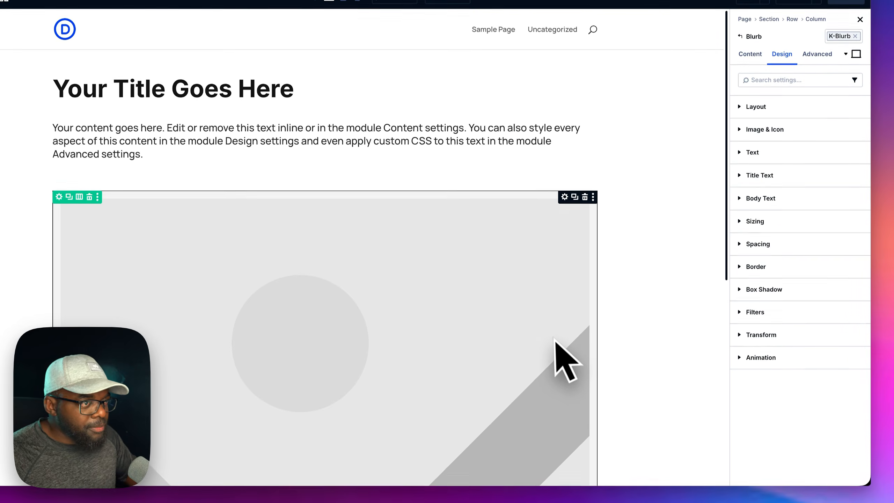
pyautogui.scroll(-3, 555, 421)
pyautogui.scroll(1, 553, 420)
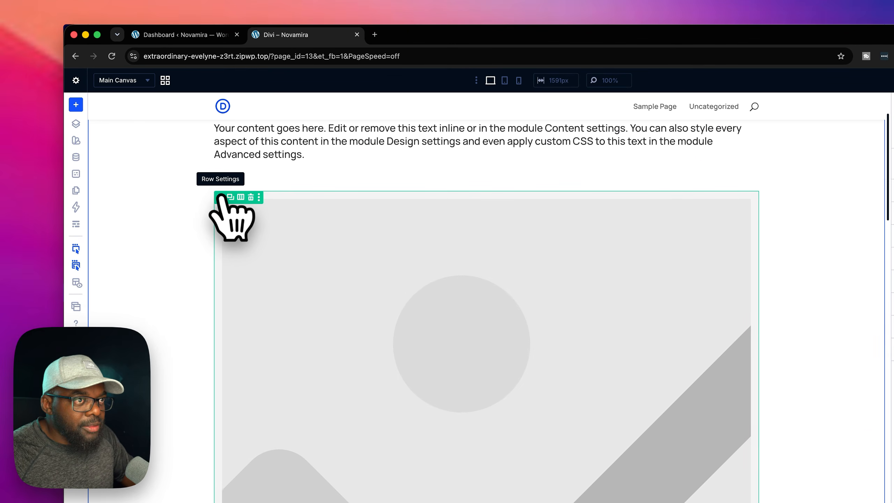
# Assign the autogrid preset to the column that holds the three Blurb modules
pyautogui.click(221, 198)
pyautogui.click(760, 138)
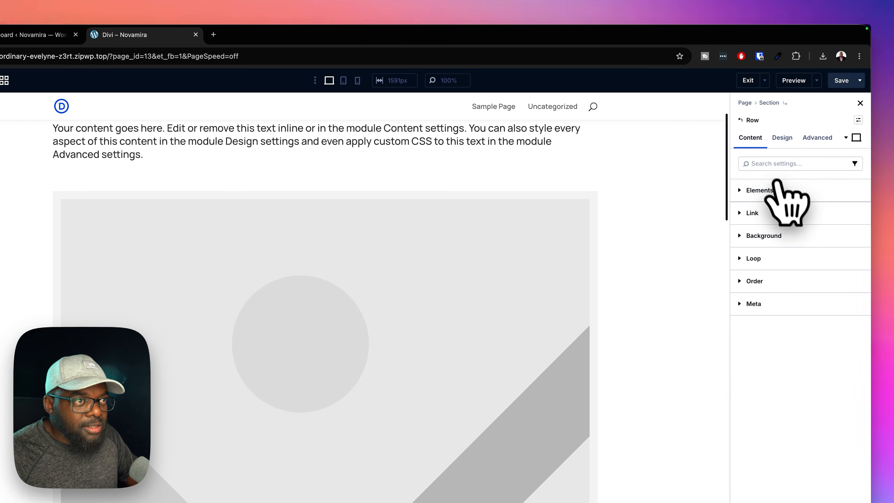
pyautogui.click(781, 190)
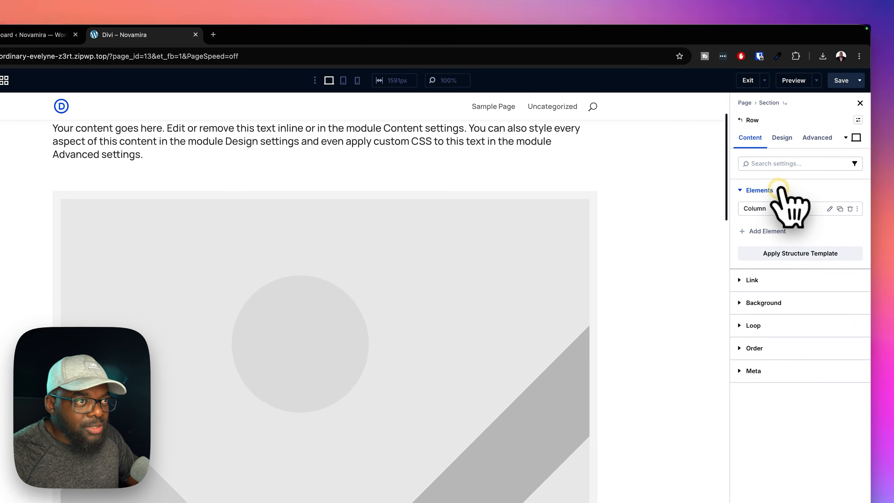
pyautogui.click(832, 207)
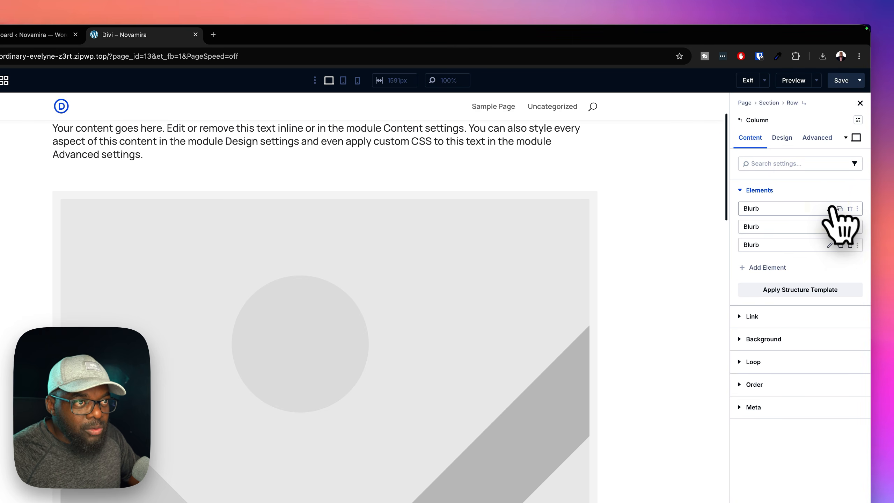
pyautogui.click(858, 118)
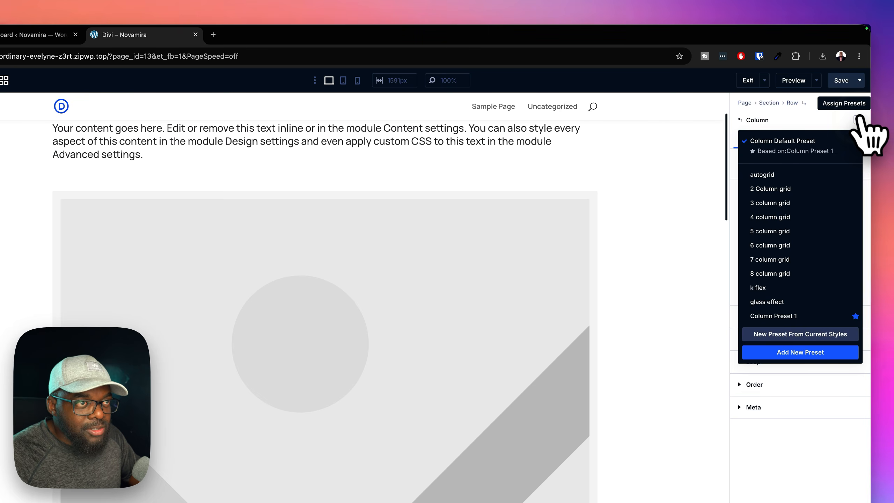
pyautogui.click(783, 177)
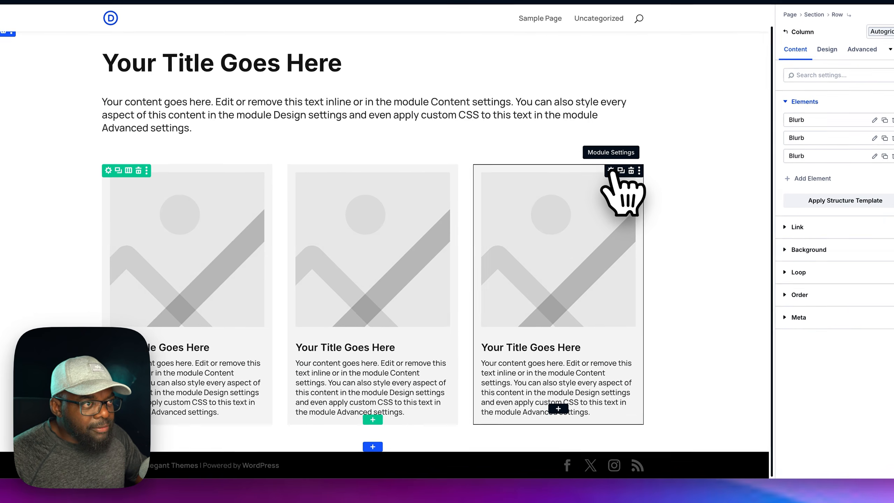
# Examine the Title Text design settings of the third Blurb, including its heading level and text size
pyautogui.click(616, 221)
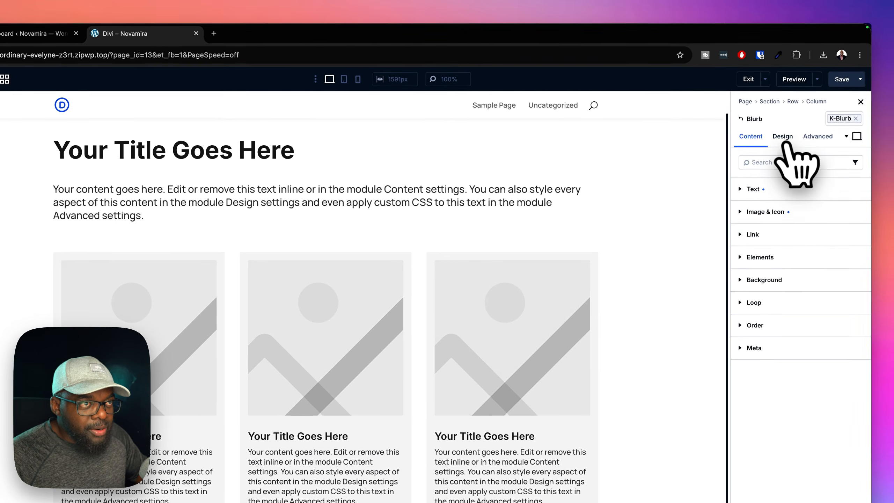
pyautogui.click(784, 140)
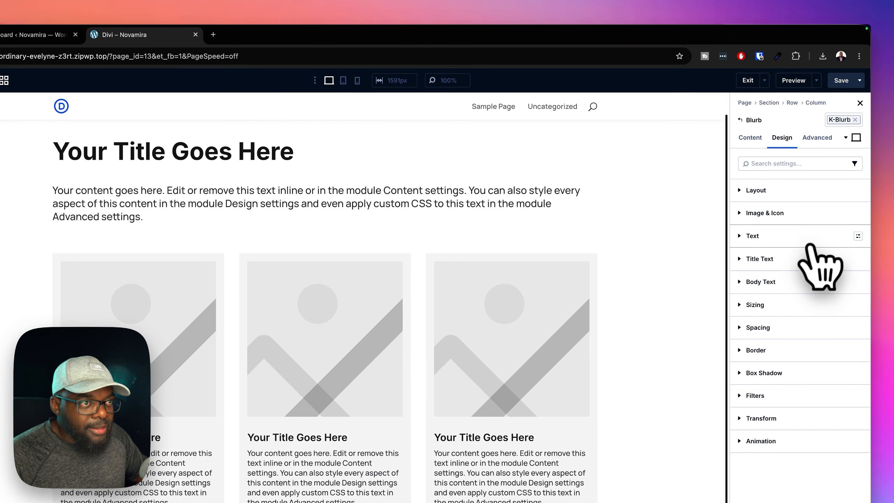
pyautogui.click(806, 259)
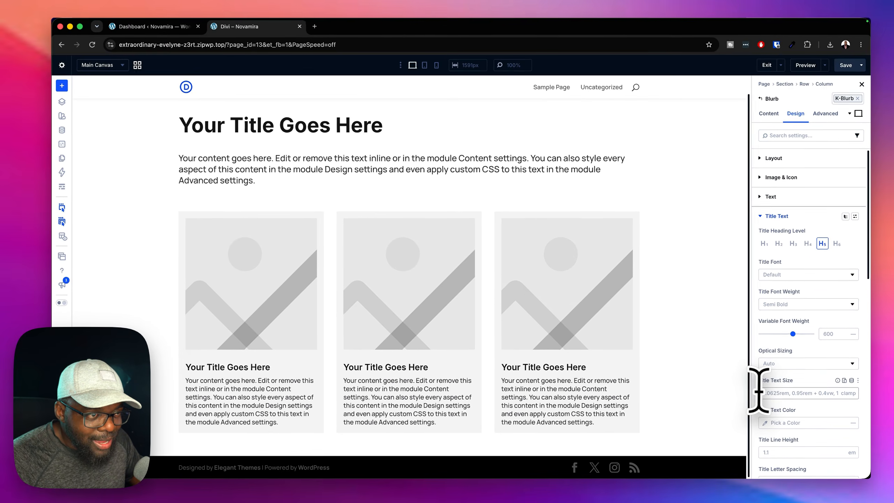
pyautogui.click(678, 243)
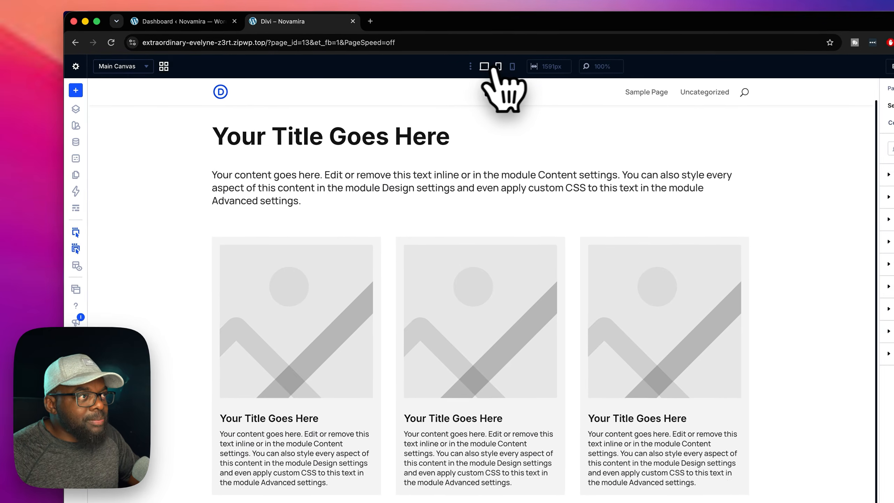
# Preview the page at tablet and phone widths, and return to the desktop view
pyautogui.click(431, 71)
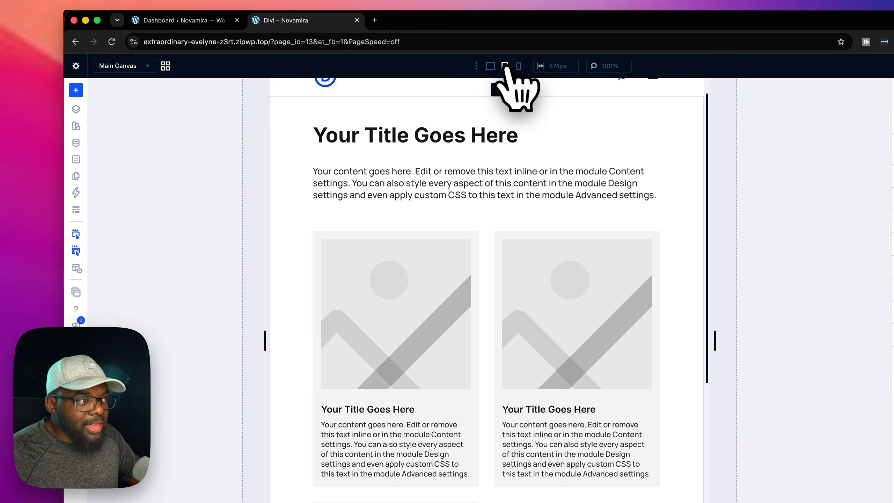
pyautogui.click(519, 66)
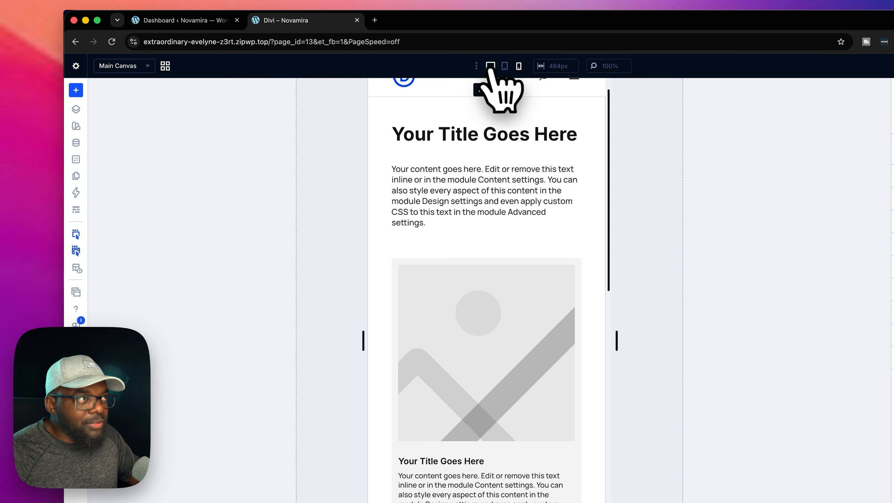
pyautogui.click(490, 66)
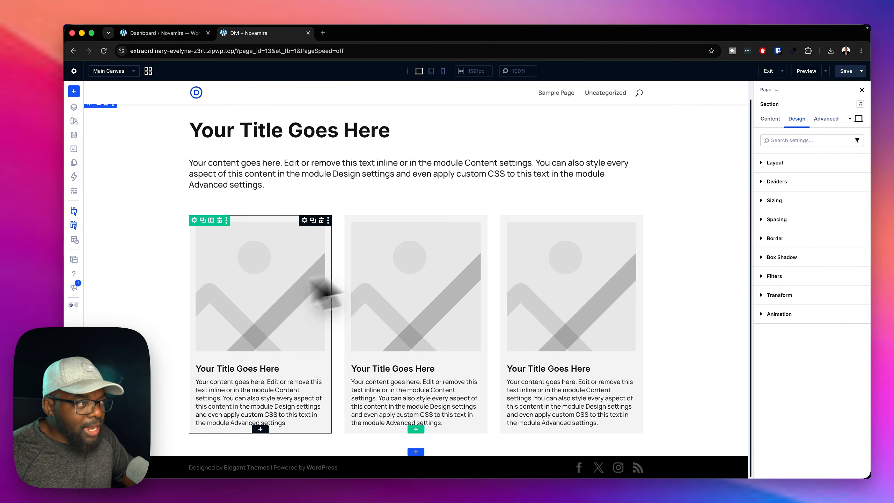
pyautogui.scroll(1, 251, 314)
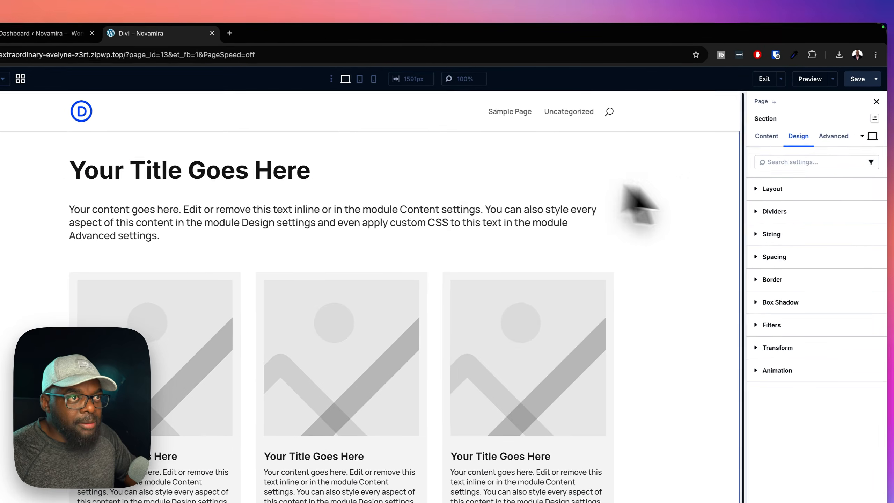
# Try the k-section-l preset on the section, replace it with k-section-xl, and check the section's spacing on the page
pyautogui.click(862, 136)
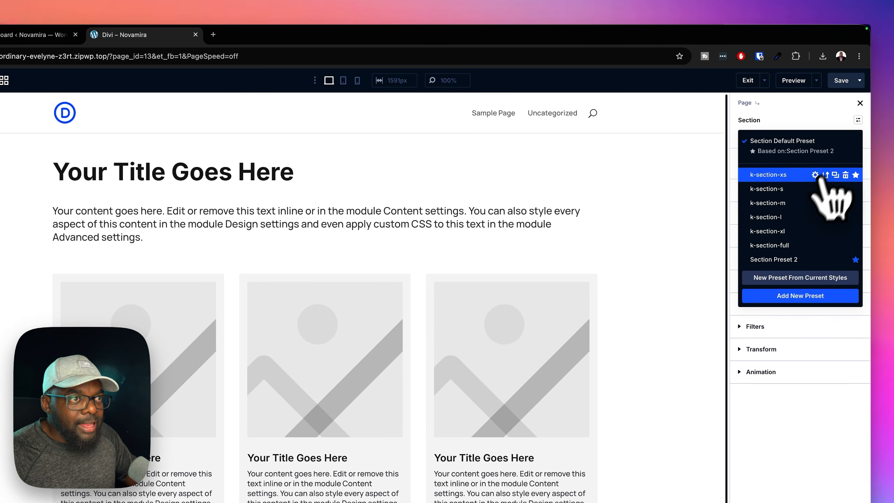
pyautogui.click(789, 217)
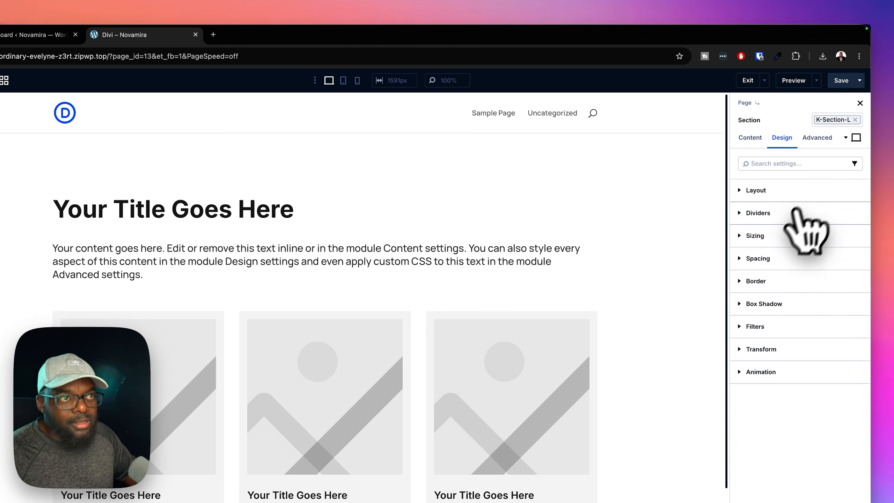
pyautogui.click(859, 137)
pyautogui.click(792, 229)
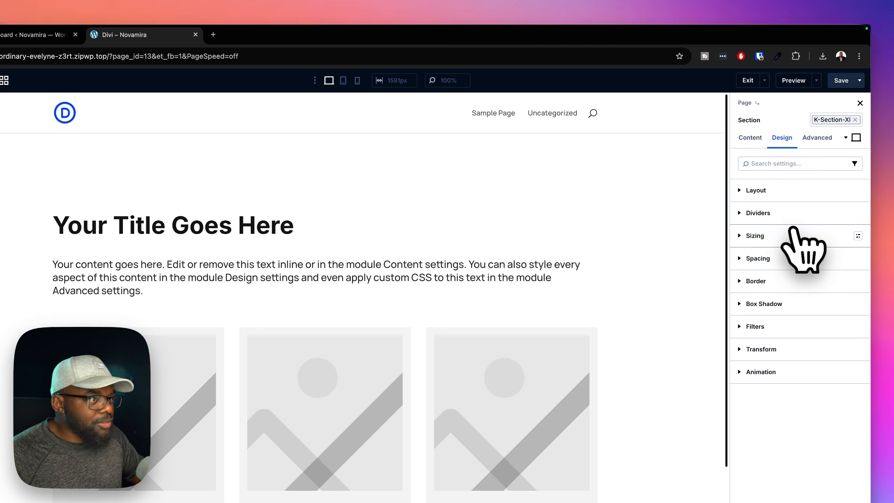
pyautogui.scroll(-2, 653, 412)
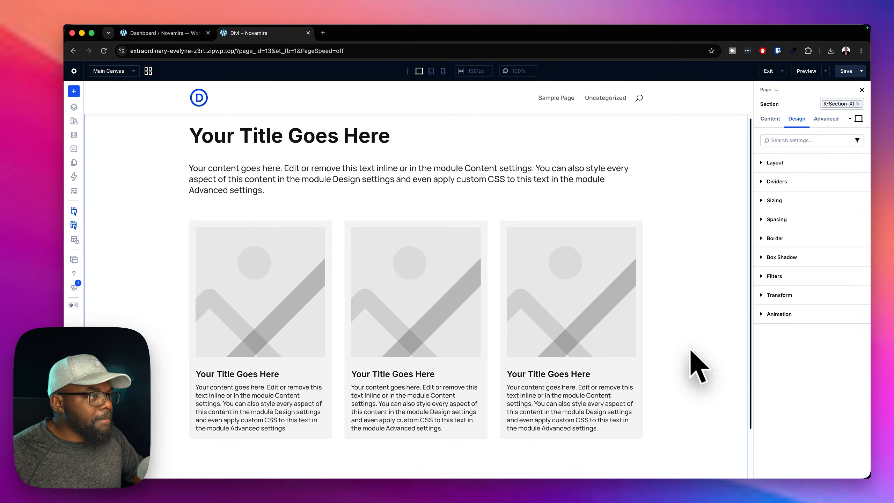
pyautogui.scroll(3, 699, 364)
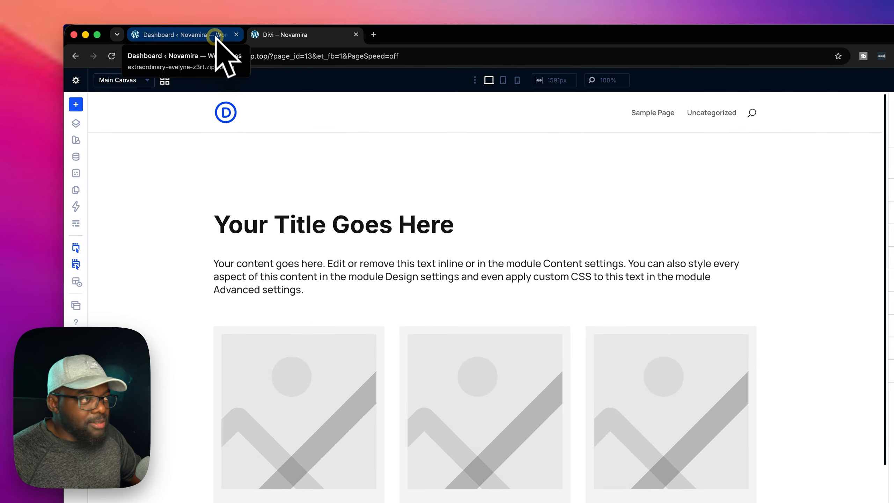
# Switch to the WordPress dashboard, open KrafterPRO's style guide, and examine its core colors and color variations
pyautogui.click(211, 35)
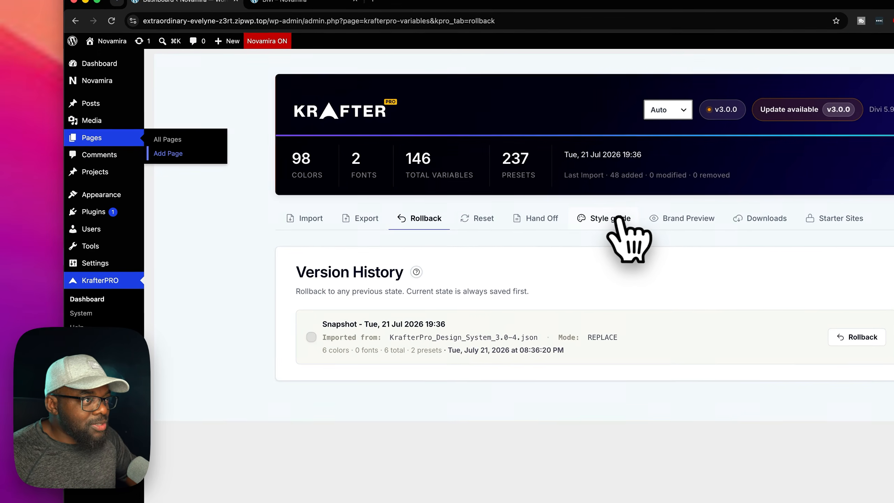
pyautogui.click(518, 216)
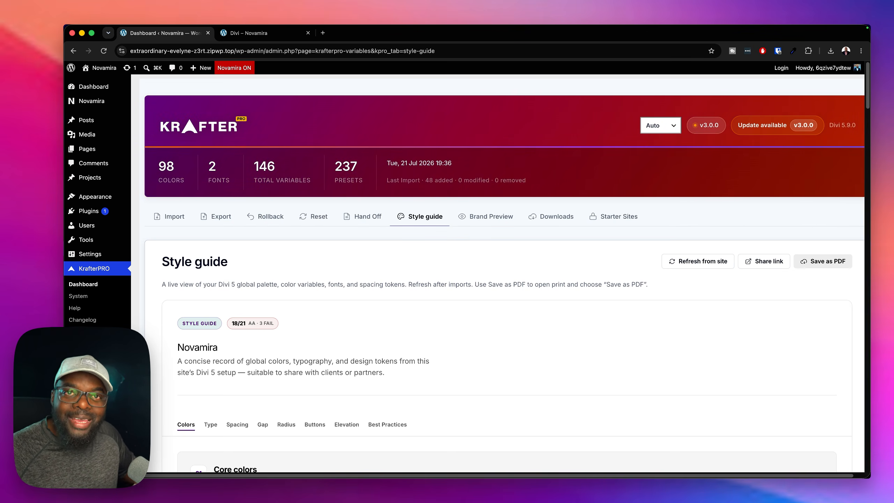
pyautogui.scroll(-8, 528, 338)
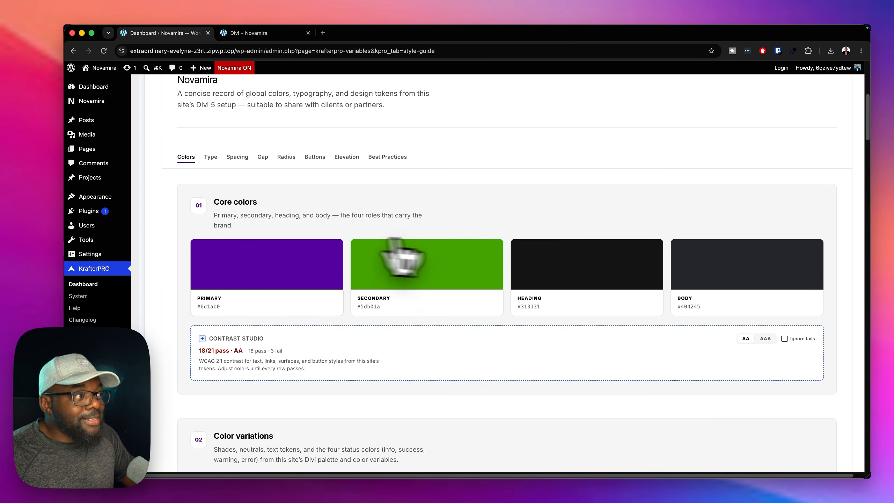
pyautogui.scroll(-3, 570, 322)
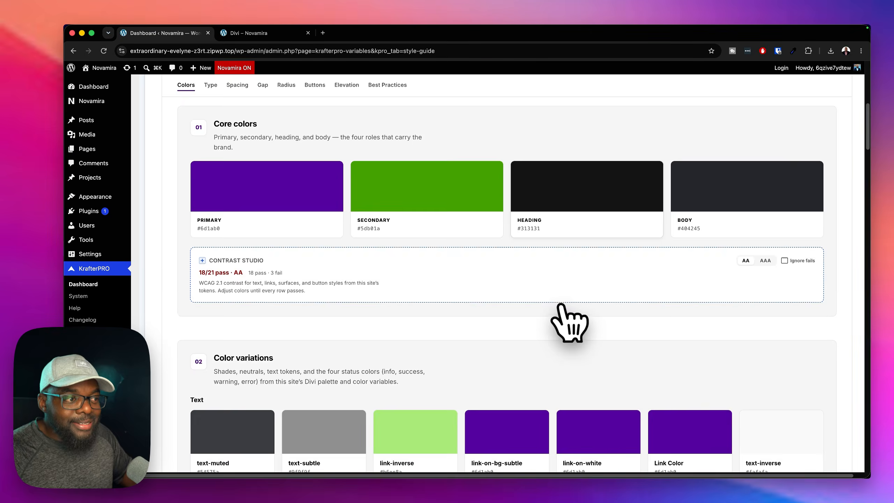
pyautogui.scroll(-3, 564, 317)
pyautogui.scroll(-9, 563, 317)
pyautogui.scroll(-13, 572, 320)
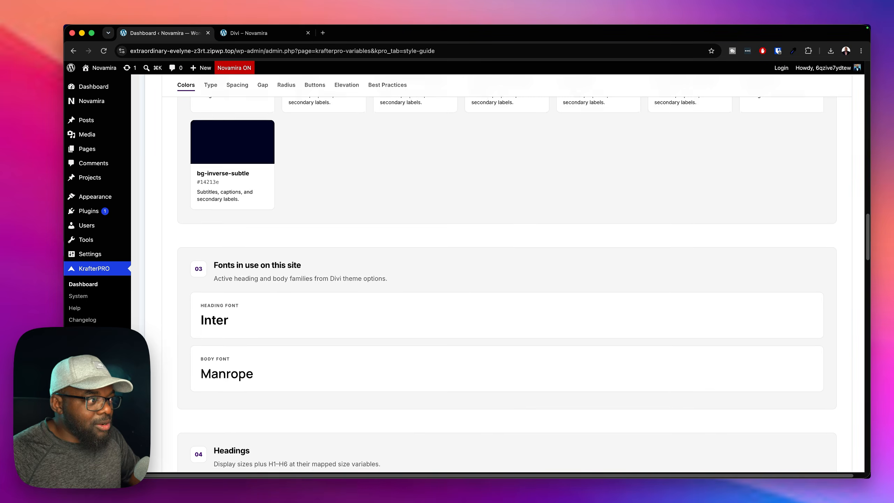
# Examine the style guide's fonts in use, its display and H1–H6 heading sizes, and its body text sizes
pyautogui.scroll(-2, 561, 307)
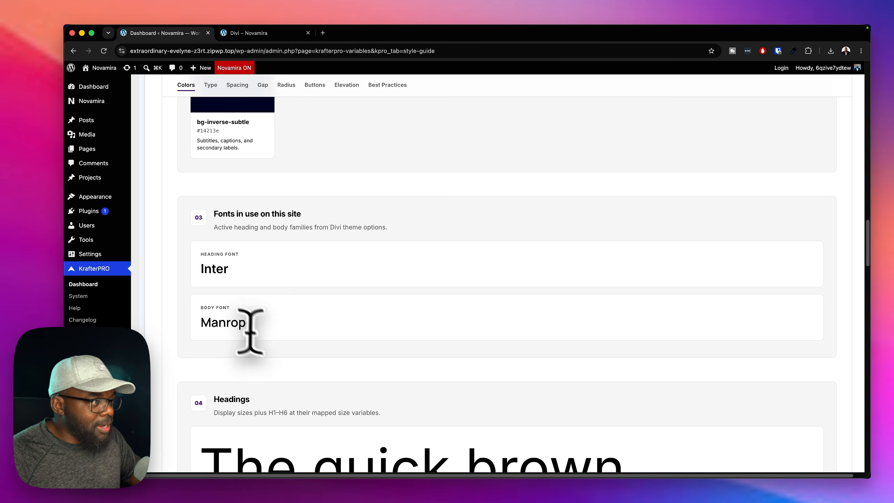
pyautogui.scroll(-10, 436, 338)
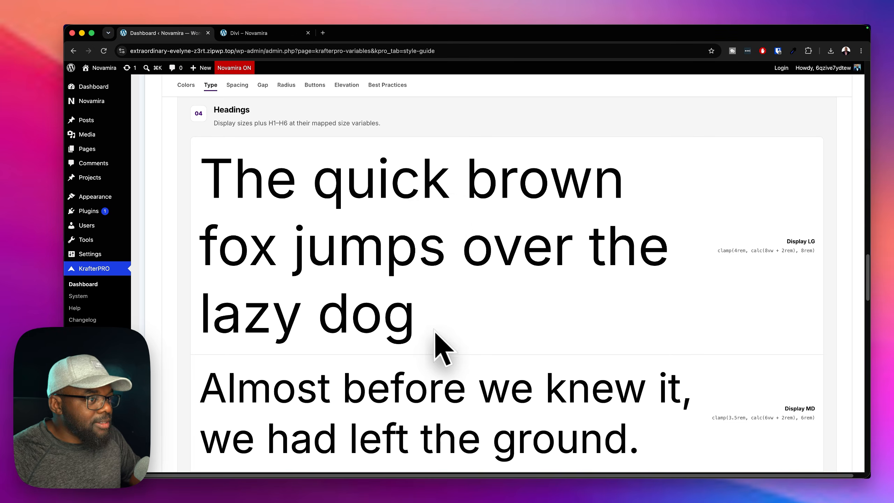
pyautogui.scroll(-12, 493, 296)
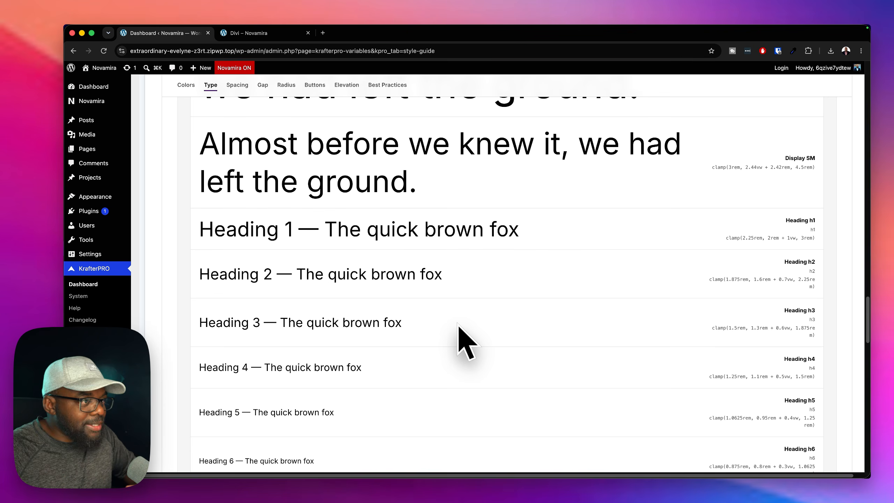
pyautogui.scroll(-11, 459, 325)
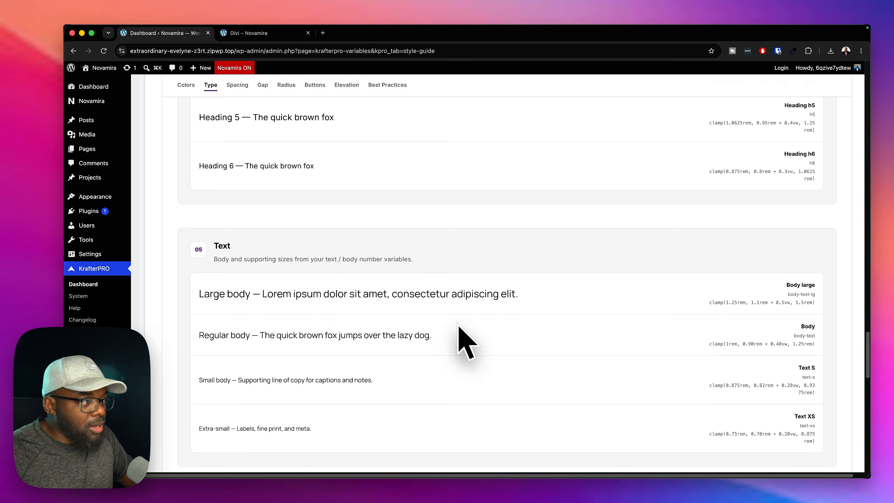
pyautogui.scroll(-1, 458, 326)
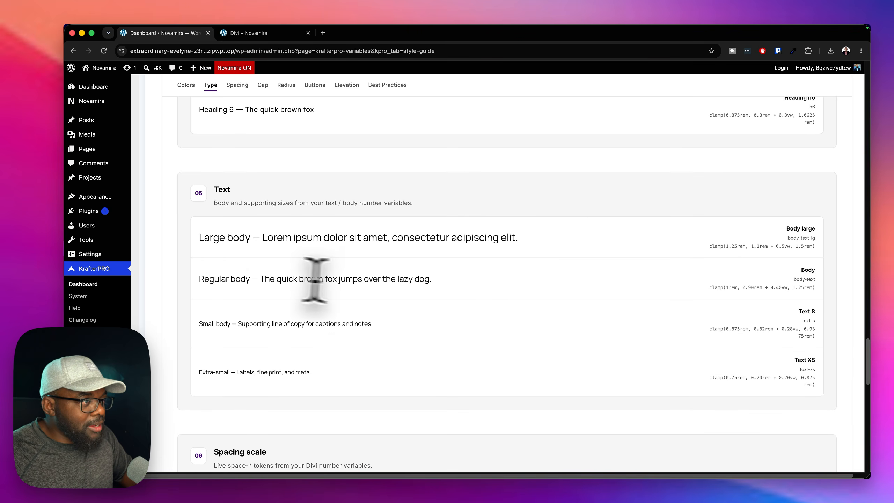
# Examine the style guide's spacing scale, gap scale, radius tokens, button presets and elevation presets
pyautogui.scroll(-7, 387, 338)
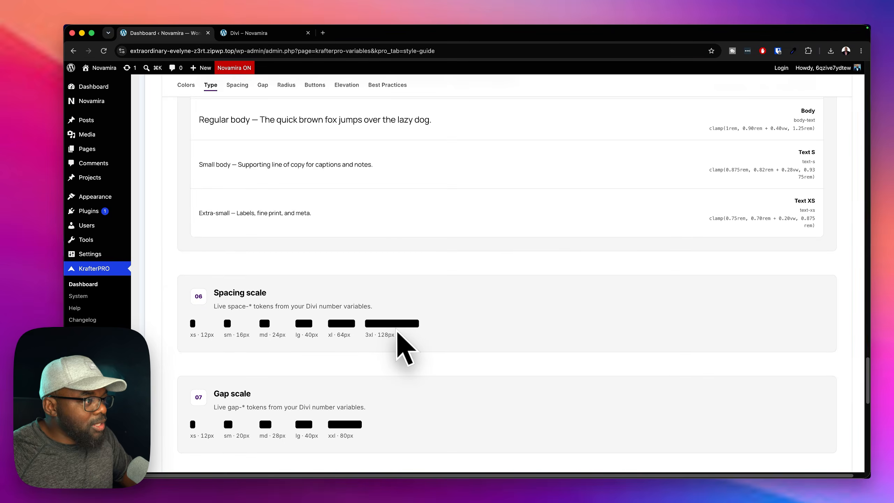
pyautogui.scroll(-6, 401, 342)
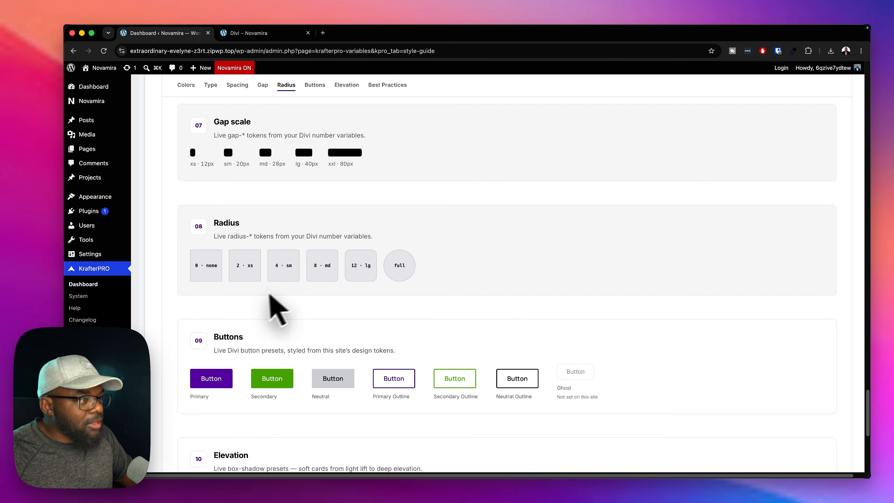
pyautogui.scroll(-2, 457, 343)
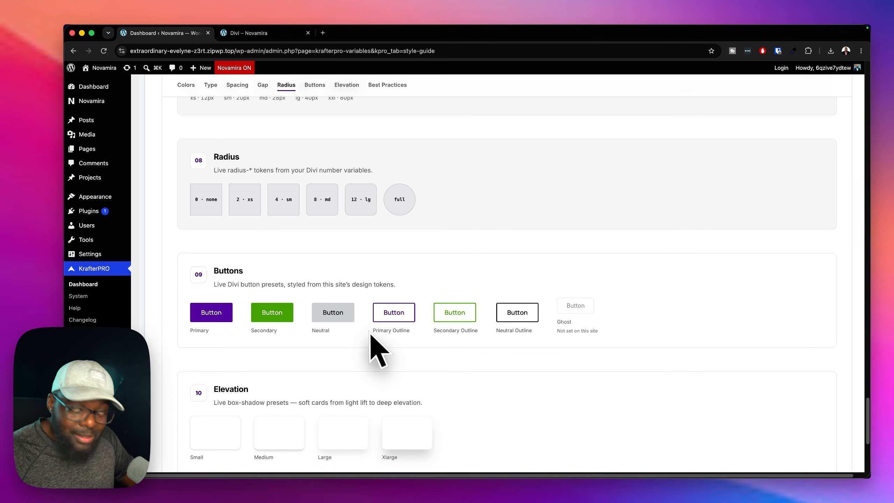
pyautogui.scroll(-4, 369, 327)
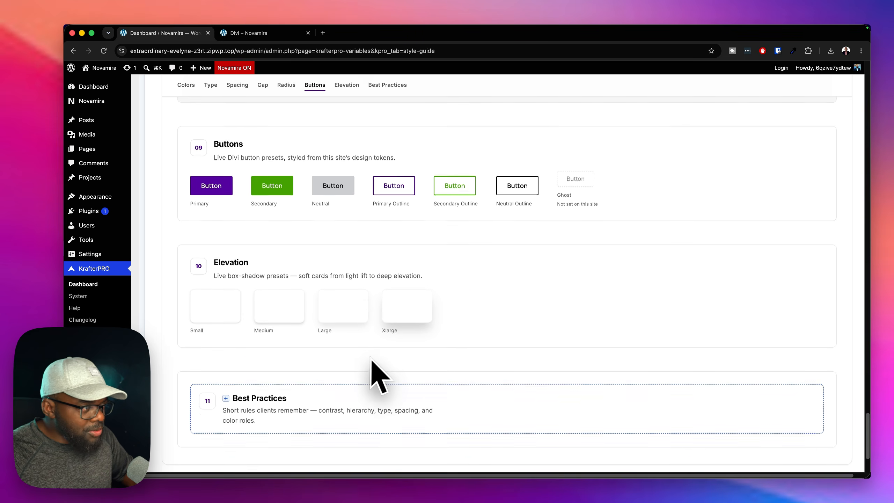
# Expand the style guide's Best Practices section, examine its do and don't examples from contrast to color roles, and collapse it
pyautogui.scroll(-3, 374, 377)
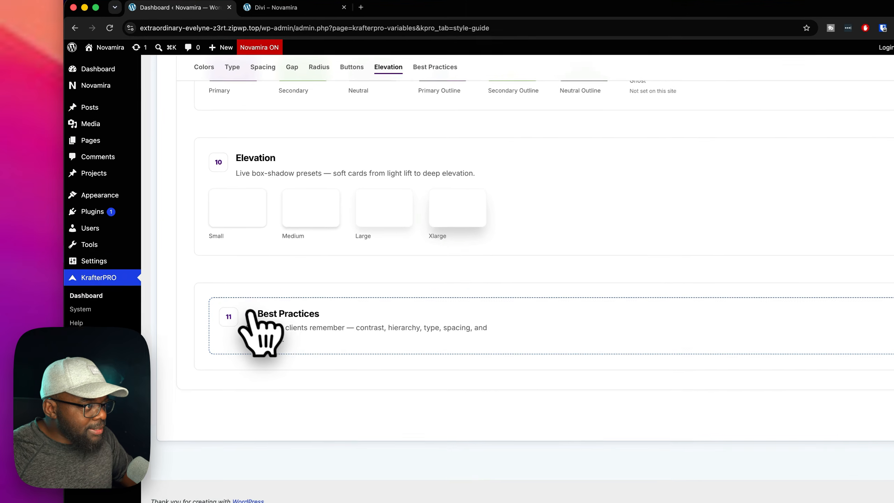
pyautogui.click(253, 305)
pyautogui.scroll(-5, 527, 332)
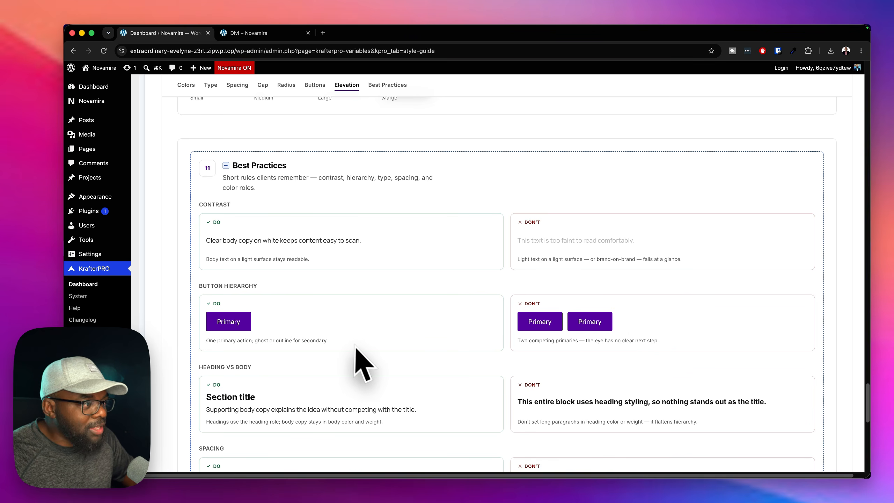
pyautogui.scroll(-3, 361, 363)
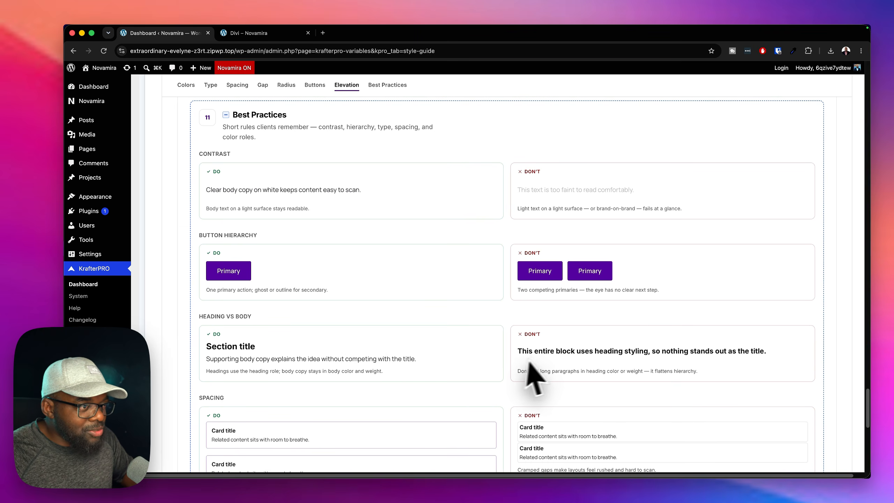
pyautogui.scroll(-5, 548, 368)
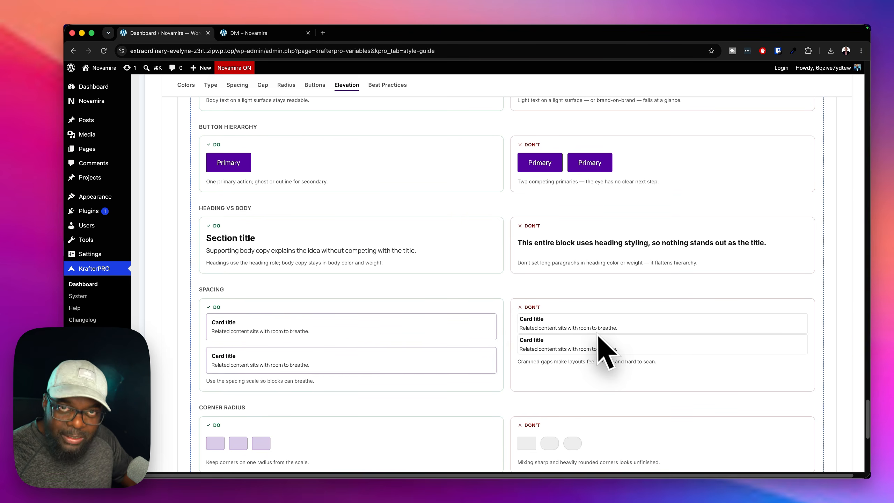
pyautogui.scroll(-4, 600, 358)
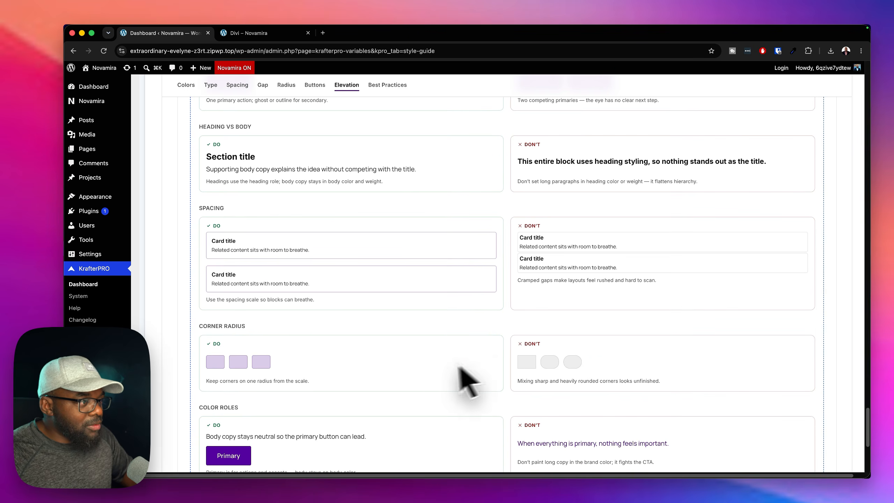
pyautogui.scroll(-3, 433, 366)
pyautogui.scroll(10, 432, 367)
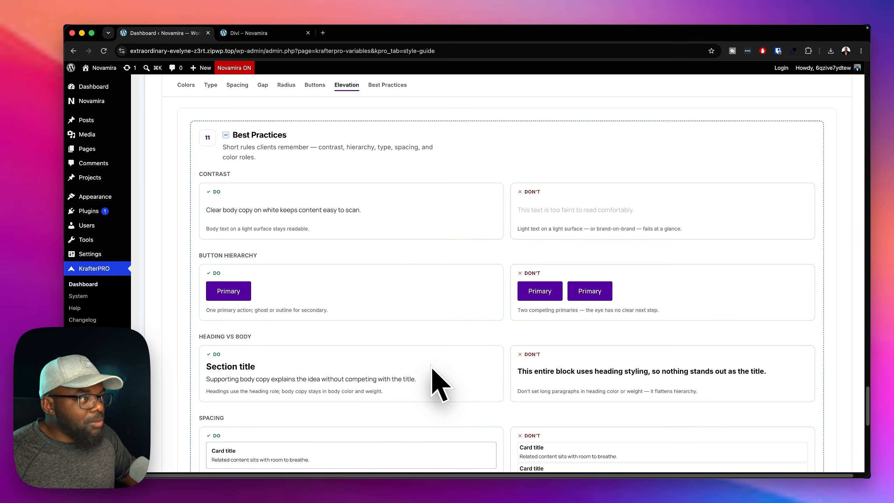
pyautogui.scroll(5, 433, 367)
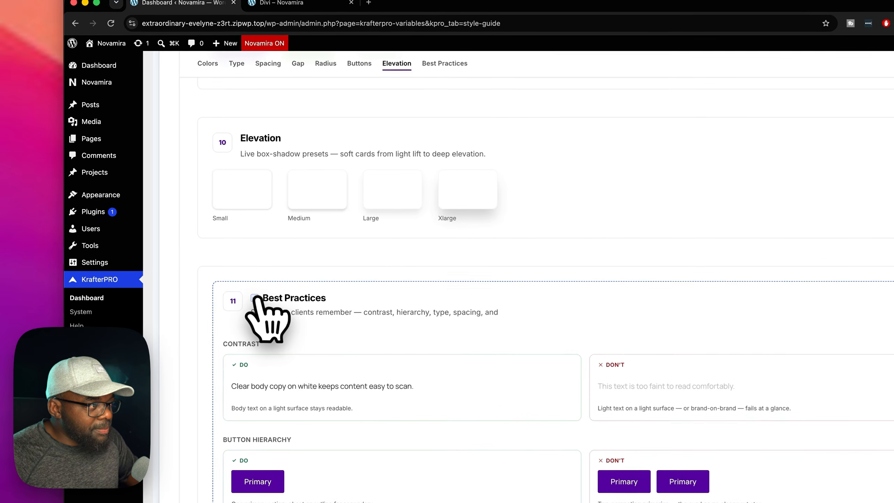
pyautogui.click(255, 298)
# Expand the Contrast Studio under Core colors and examine the contrast ratings for text, links, buttons and borders
pyautogui.scroll(5, 611, 349)
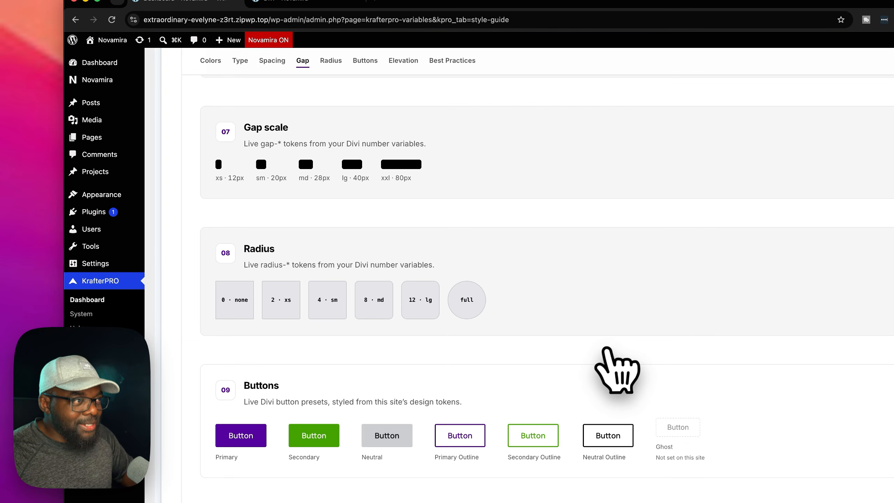
pyautogui.scroll(15, 612, 349)
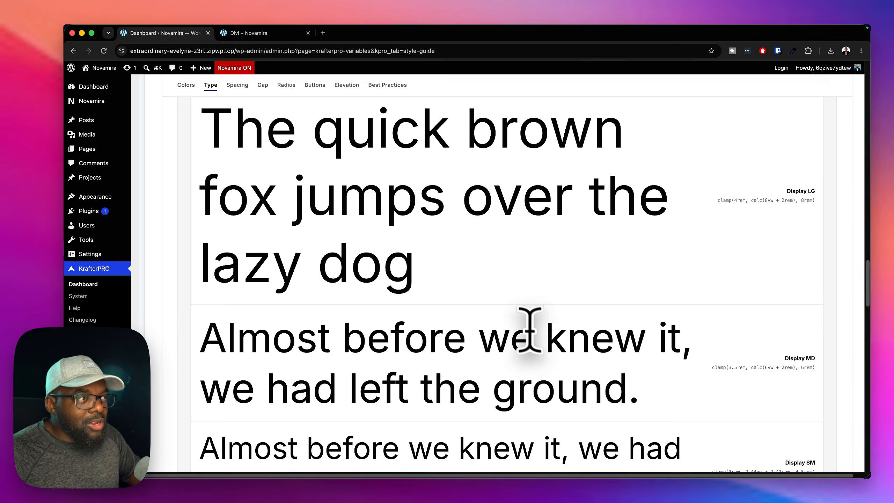
pyautogui.scroll(20, 529, 331)
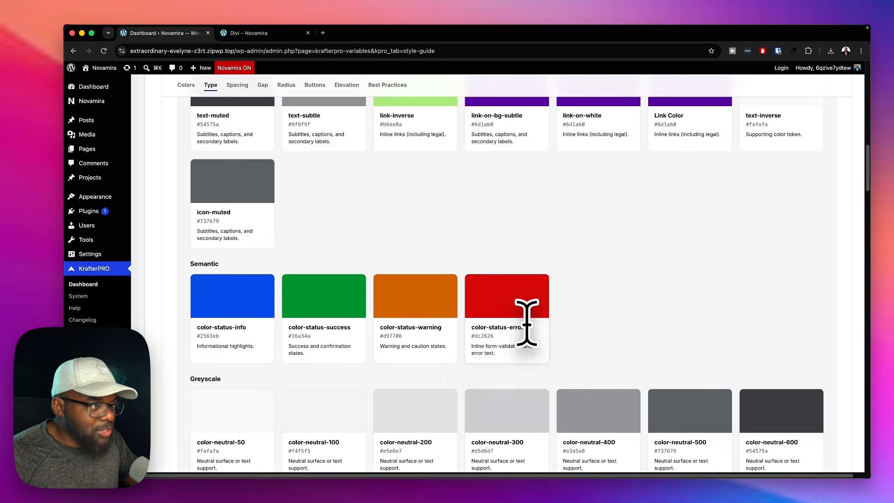
pyautogui.scroll(15, 527, 324)
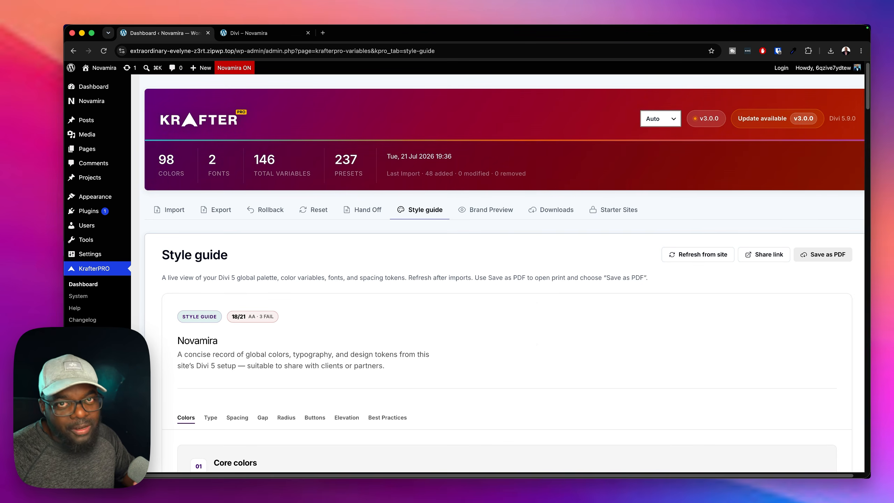
pyautogui.scroll(-10, 527, 322)
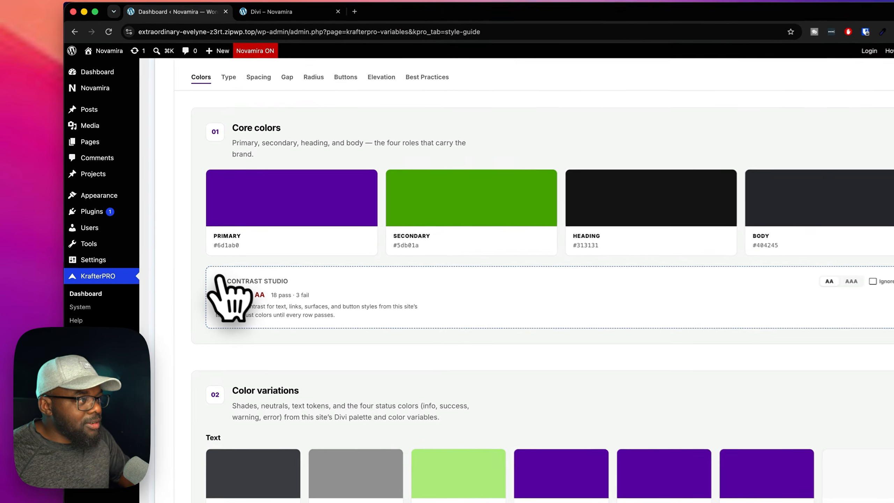
pyautogui.click(217, 276)
pyautogui.scroll(-5, 463, 370)
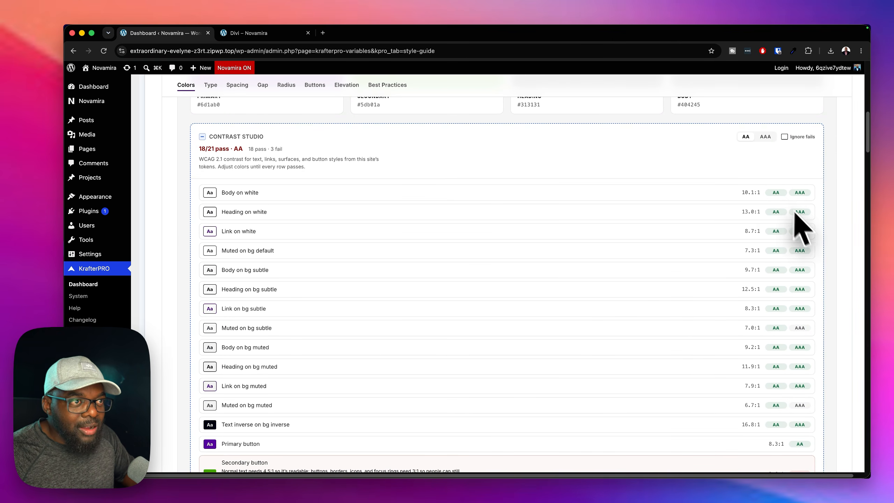
pyautogui.scroll(-4, 754, 428)
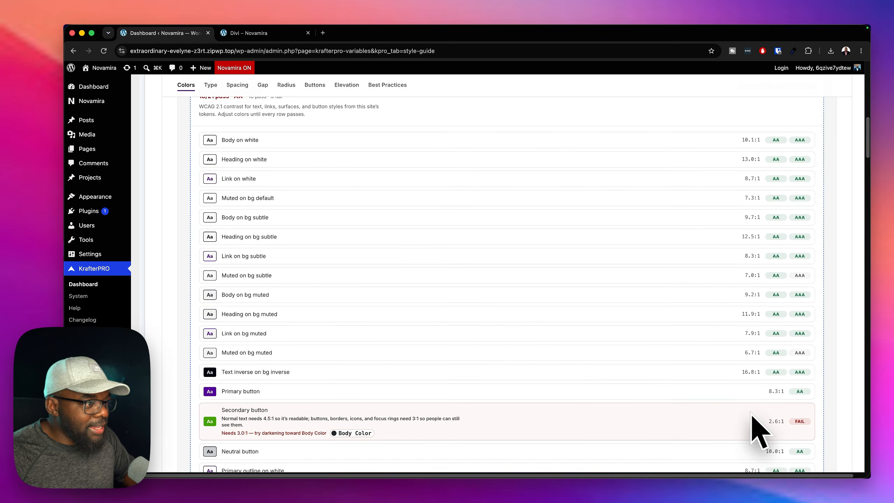
pyautogui.scroll(-2, 523, 389)
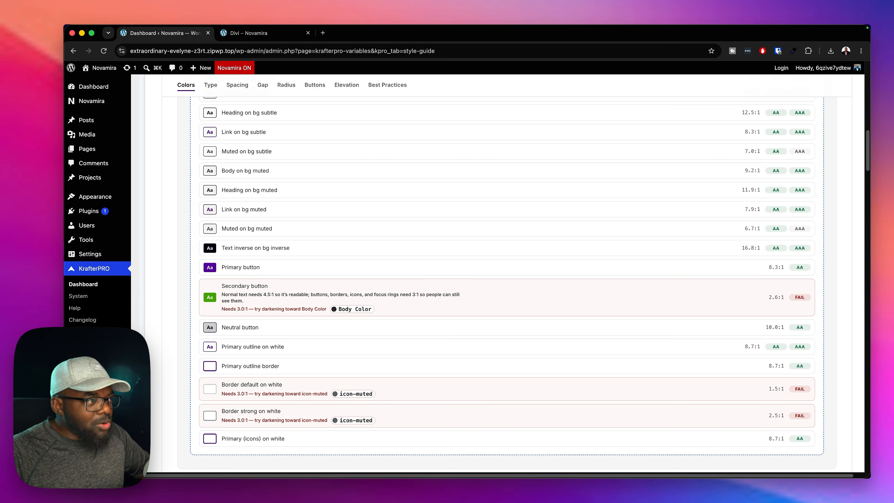
pyautogui.scroll(3, 317, 286)
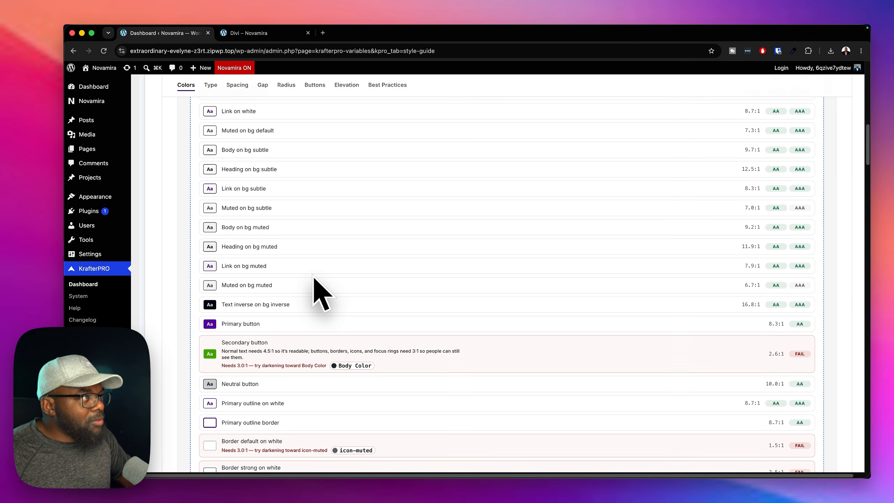
pyautogui.scroll(6, 314, 274)
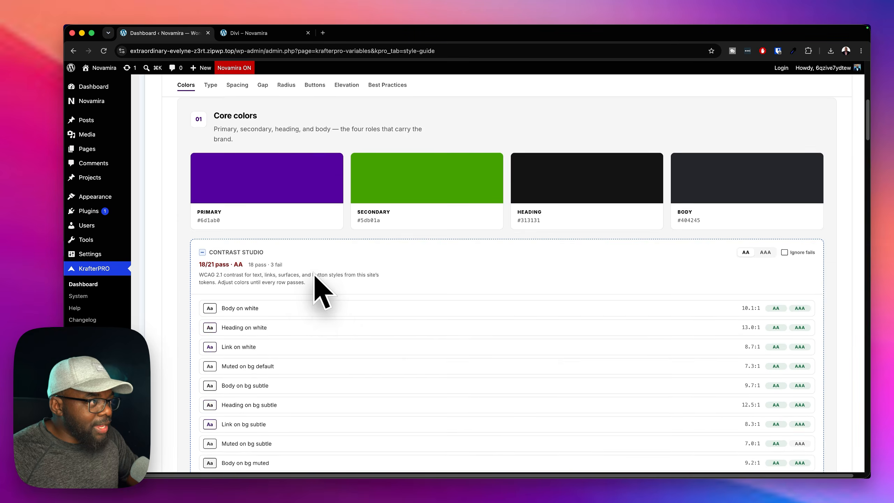
pyautogui.scroll(-10, 420, 363)
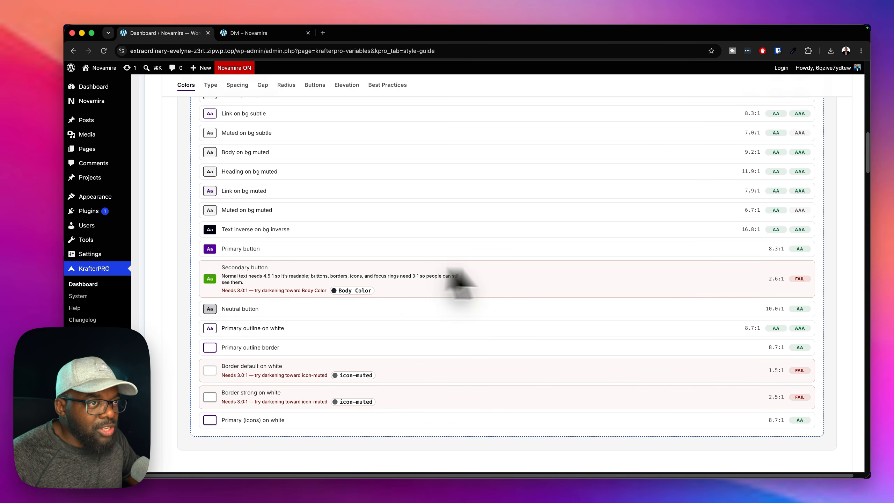
# Try the Ignore fails option in the Contrast Studio, turn it back off, and look over the contrast rows
pyautogui.scroll(10, 576, 269)
pyautogui.click(785, 191)
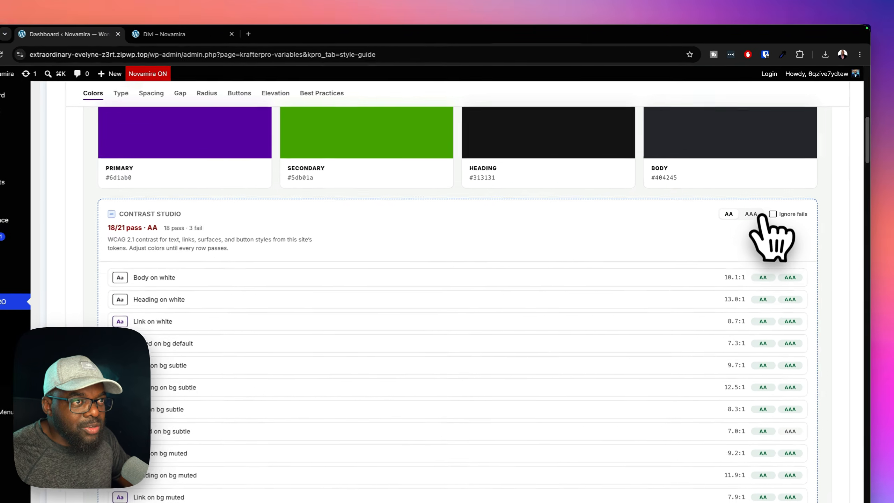
pyautogui.scroll(5, 523, 370)
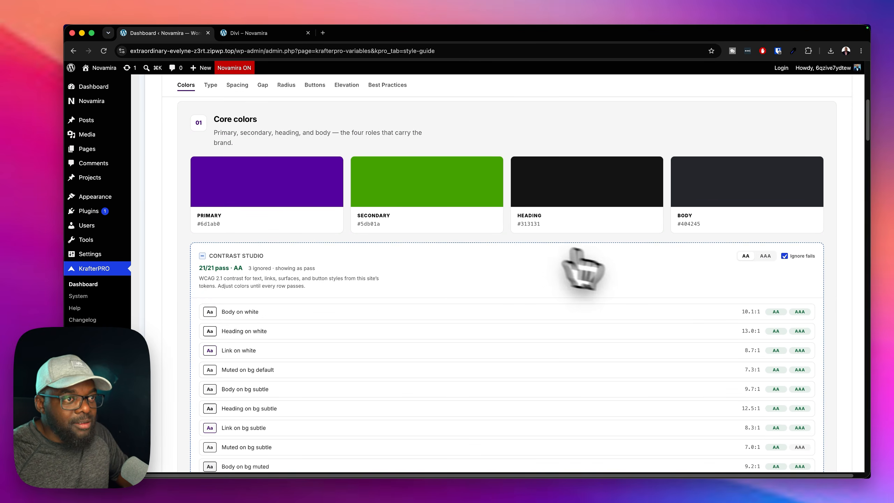
pyautogui.click(784, 255)
pyautogui.scroll(-3, 785, 255)
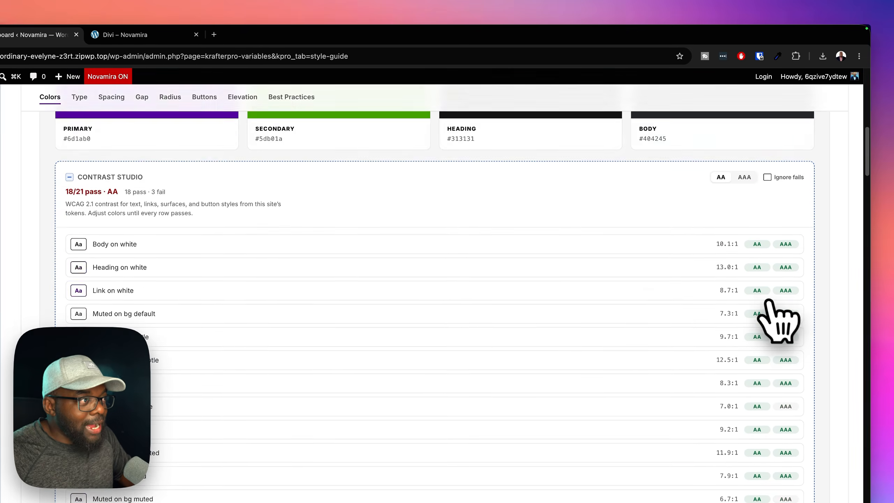
pyautogui.scroll(-4, 579, 303)
pyautogui.scroll(7, 516, 414)
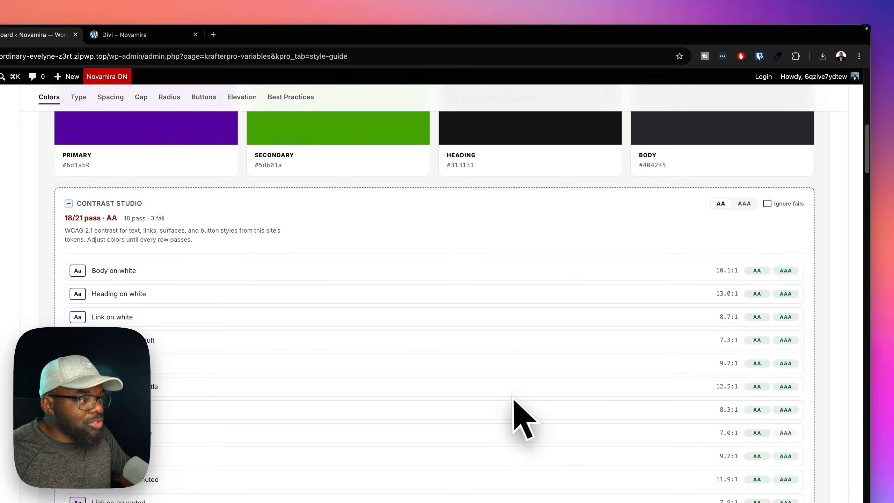
pyautogui.scroll(5, 549, 366)
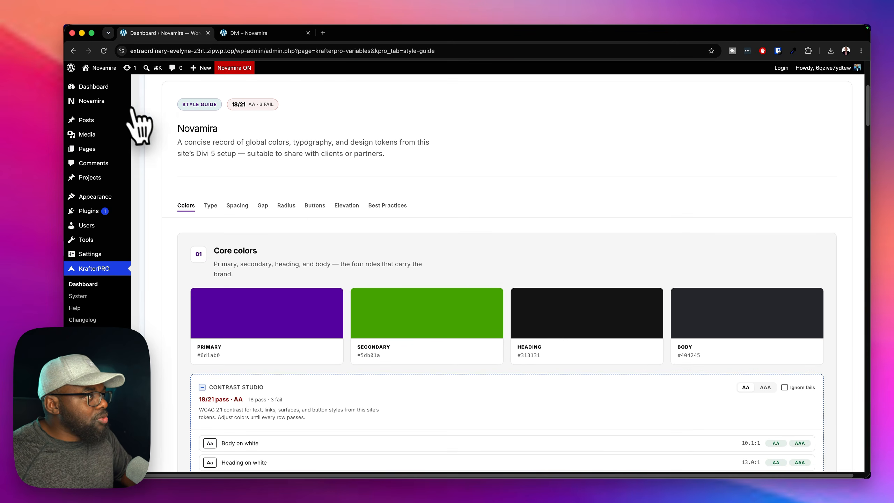
# Switch to the Divi page builder, show the color variables in the Variable Manager, and widen its panel
pyautogui.moveTo(107, 88)
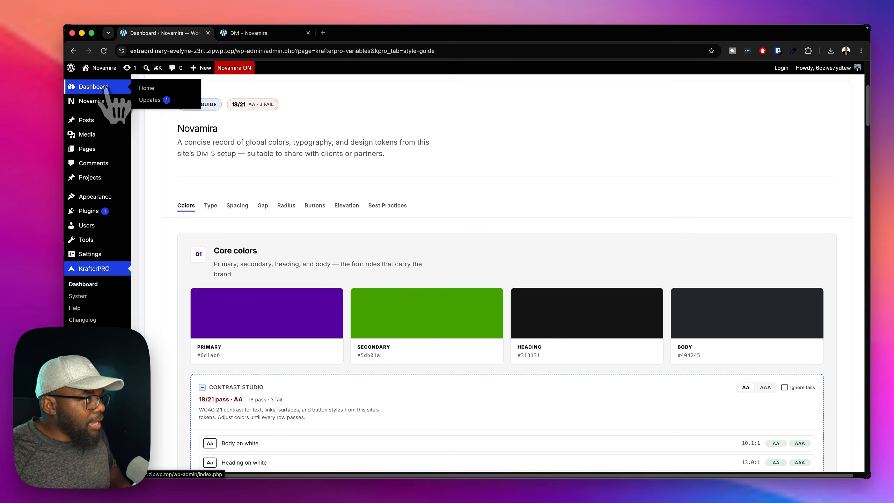
pyautogui.click(268, 33)
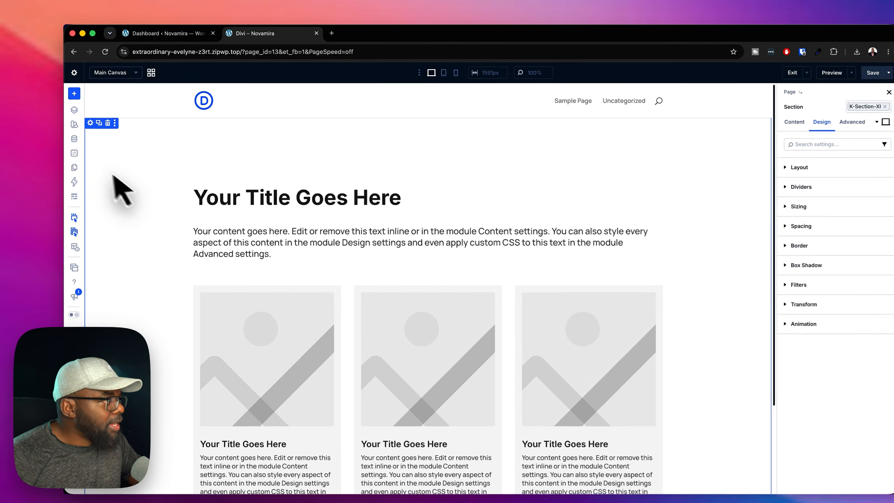
pyautogui.click(74, 134)
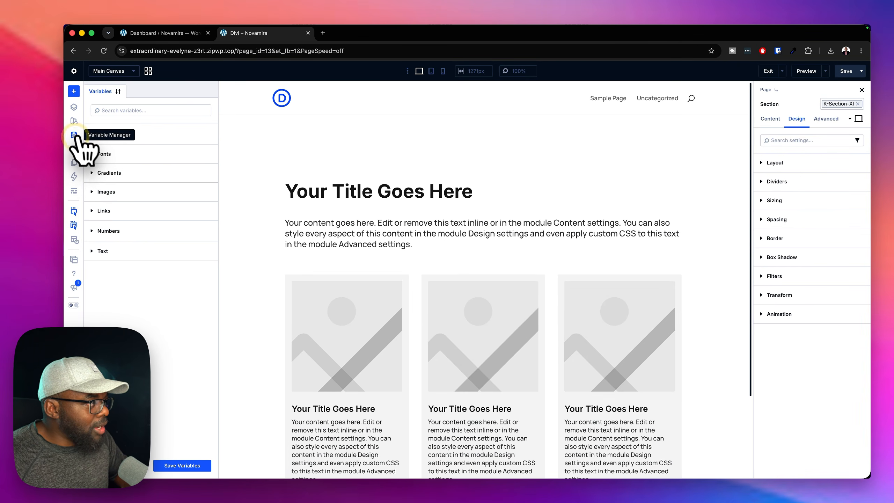
pyautogui.click(154, 135)
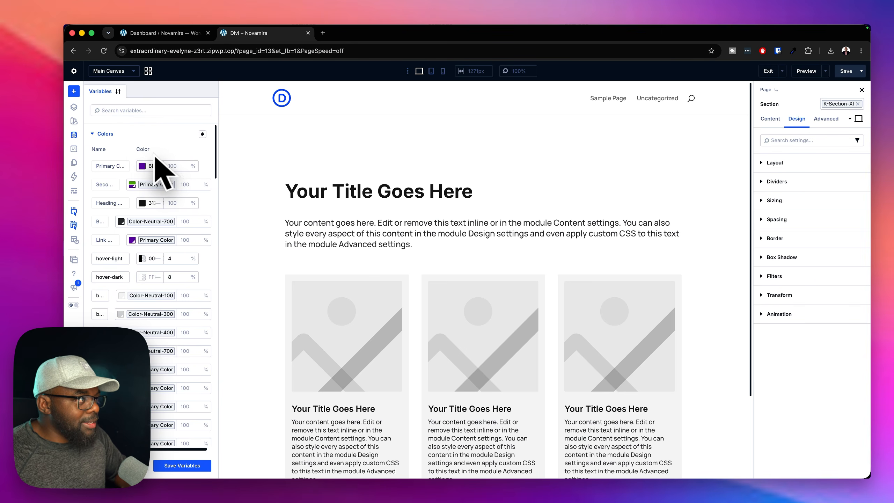
pyautogui.moveTo(219, 209); pyautogui.dragTo(299, 203)
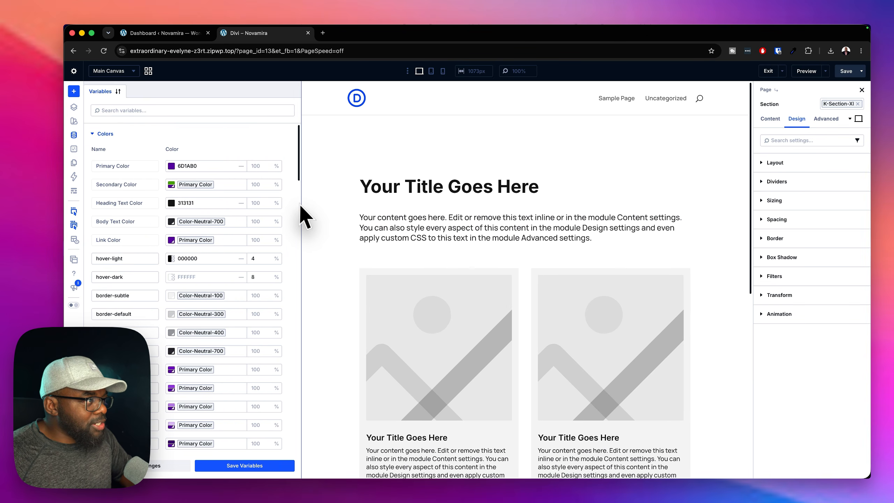
# Set the Primary Color variable to olive green 7D9101, save the variables, and check the updated core colors in the style guide
pyautogui.click(171, 166)
pyautogui.moveTo(370, 260); pyautogui.dragTo(329, 260)
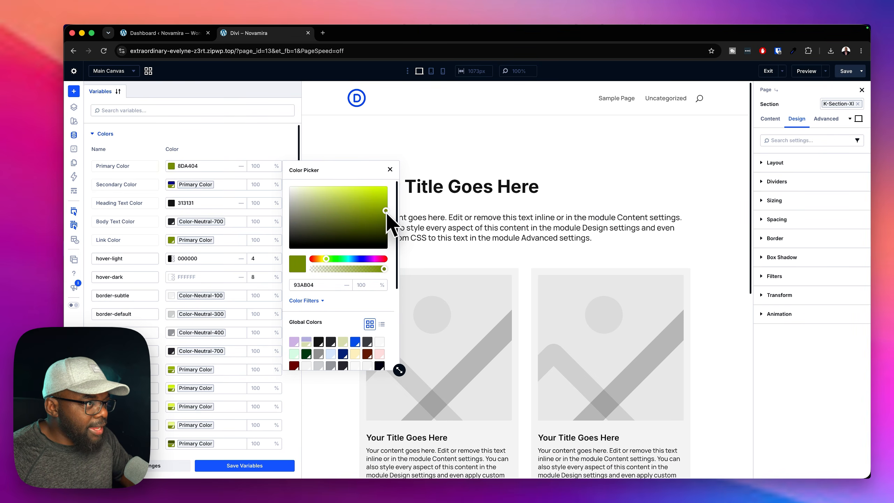
pyautogui.click(238, 466)
pyautogui.click(281, 464)
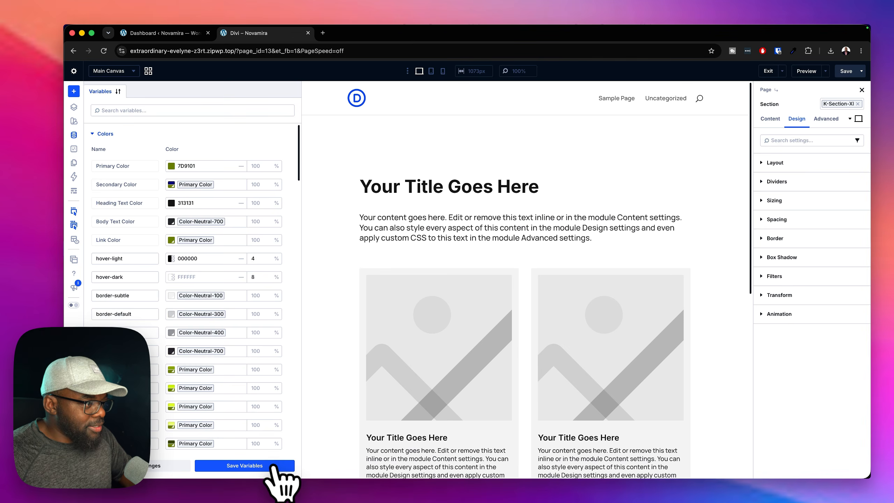
pyautogui.click(170, 34)
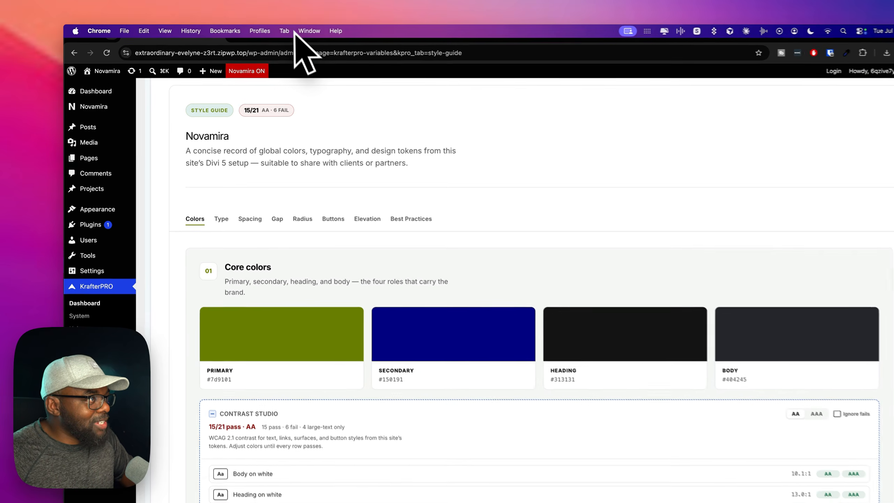
# Set the Divi Primary Color variable to light green DBE59E, save the variables, and view the style guide's core colors
pyautogui.click(278, 35)
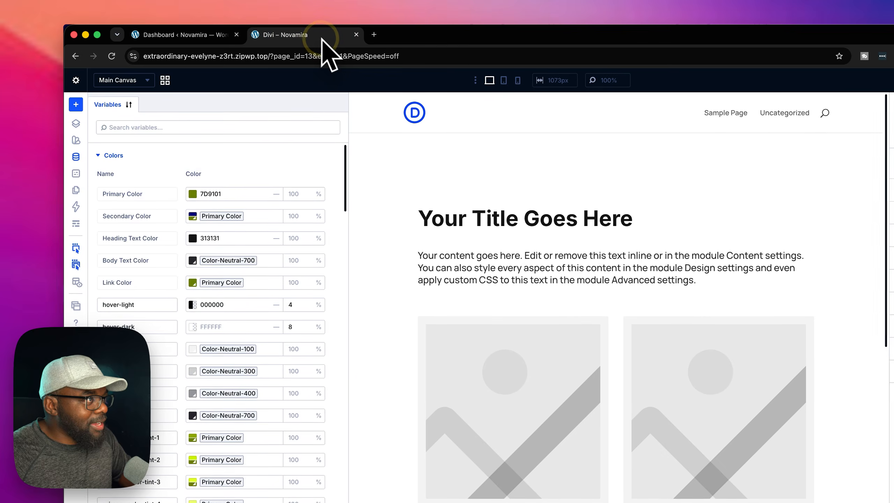
pyautogui.click(192, 194)
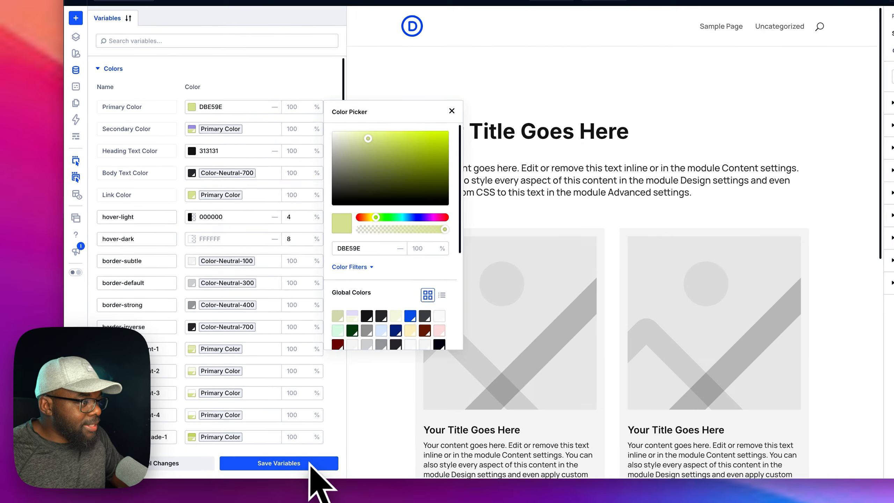
pyautogui.click(297, 460)
pyautogui.click(298, 460)
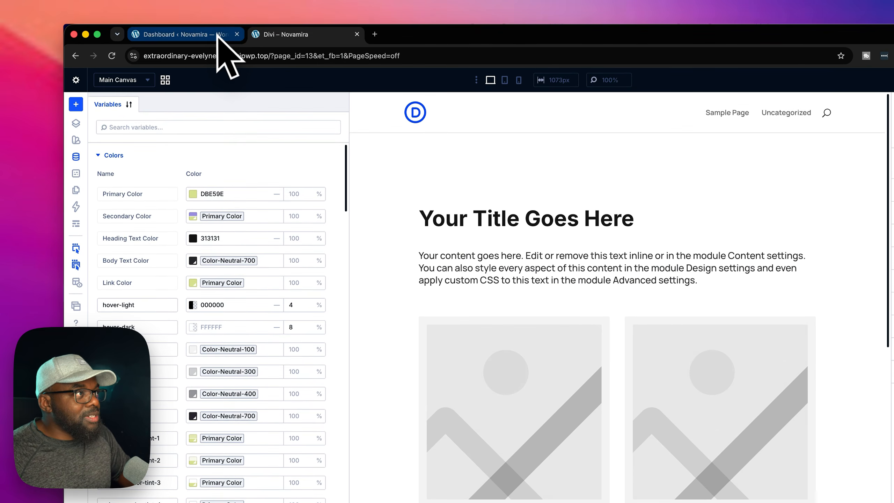
pyautogui.click(217, 36)
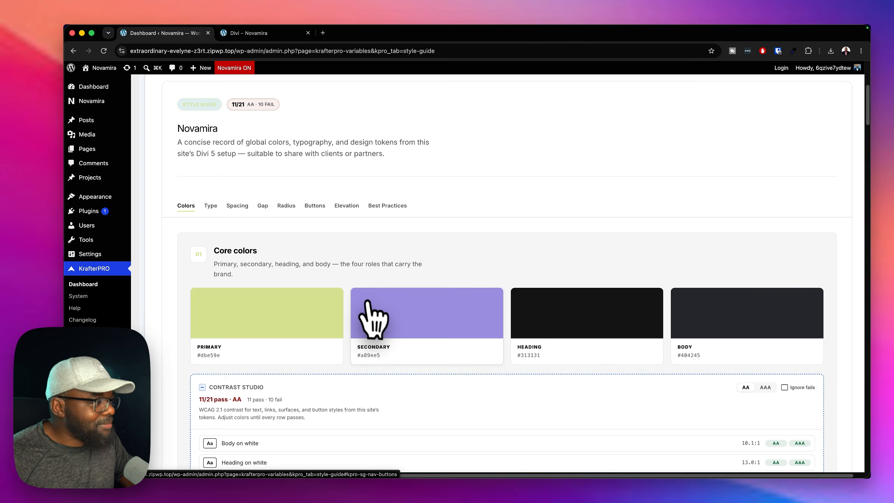
# Examine the style guide's Contrast Studio rows and the color variations, including the text, neutral and background swatches
pyautogui.scroll(-5, 369, 317)
pyautogui.scroll(-4, 369, 317)
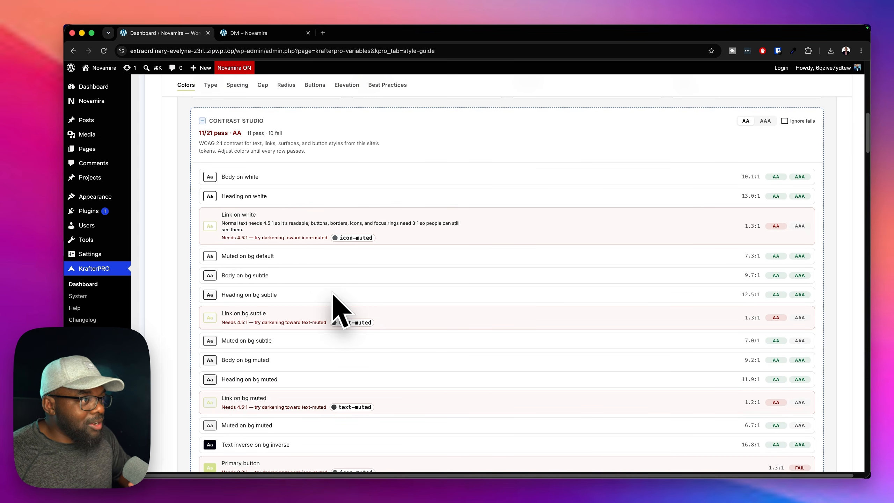
pyautogui.scroll(-1, 332, 292)
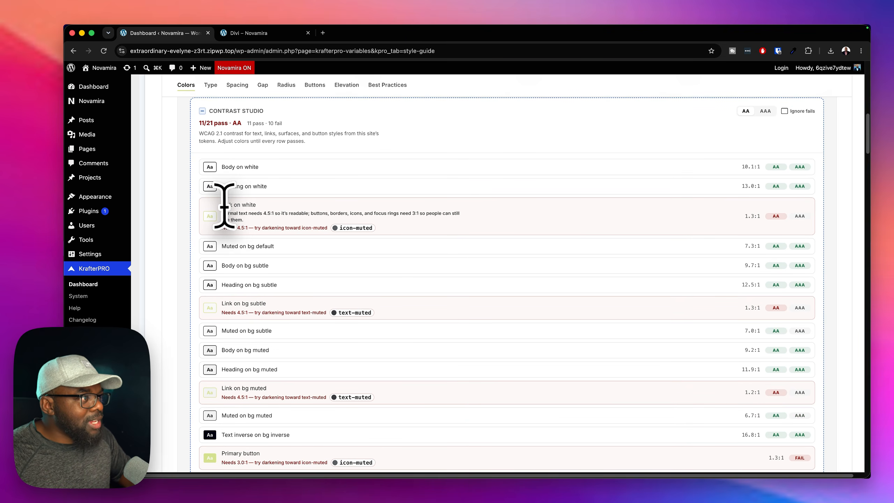
pyautogui.scroll(-3, 315, 313)
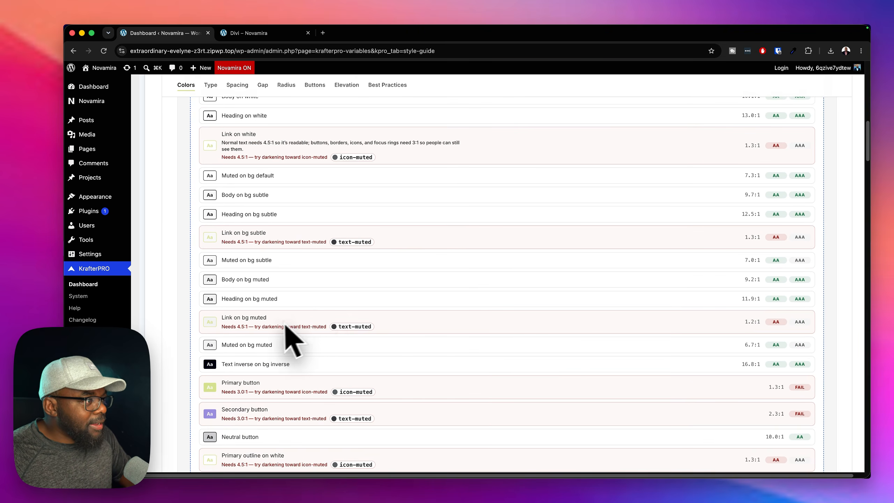
pyautogui.scroll(-5, 292, 320)
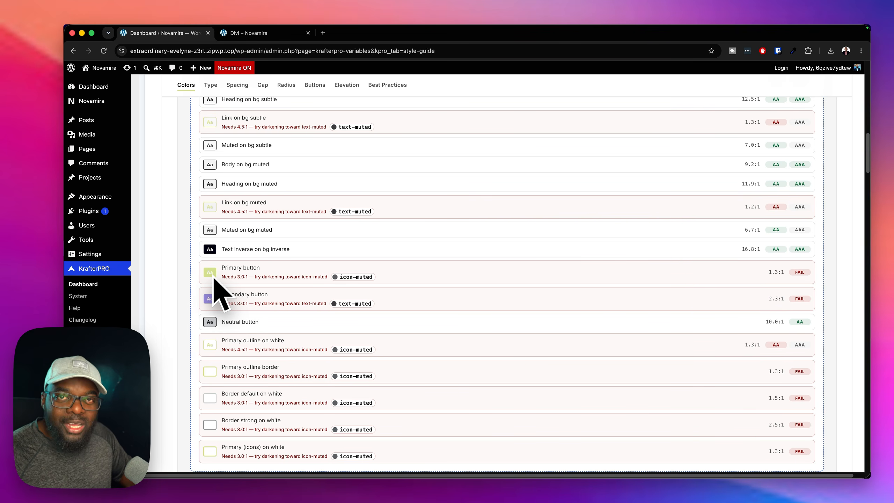
pyautogui.scroll(-5, 221, 282)
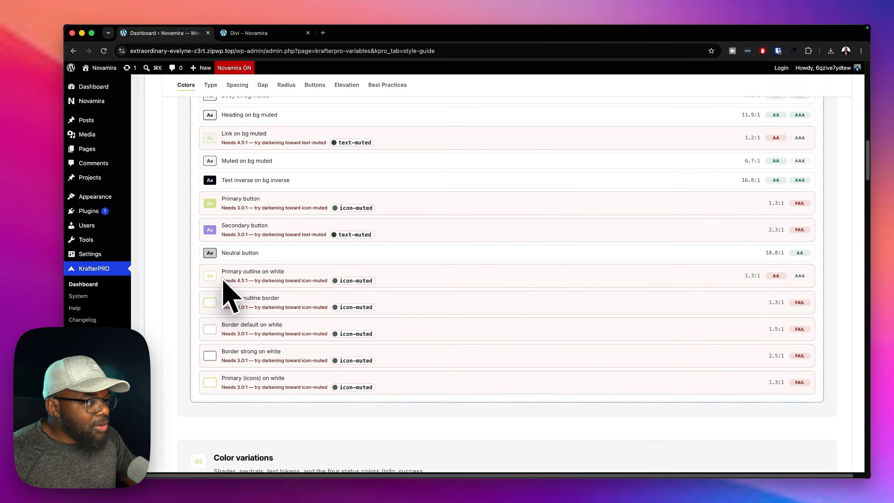
pyautogui.scroll(-8, 224, 282)
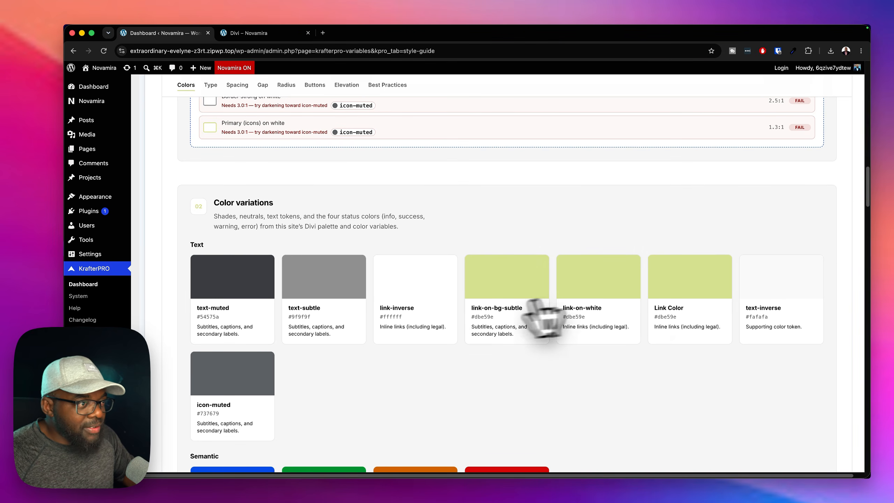
pyautogui.scroll(-8, 481, 328)
pyautogui.scroll(-15, 479, 319)
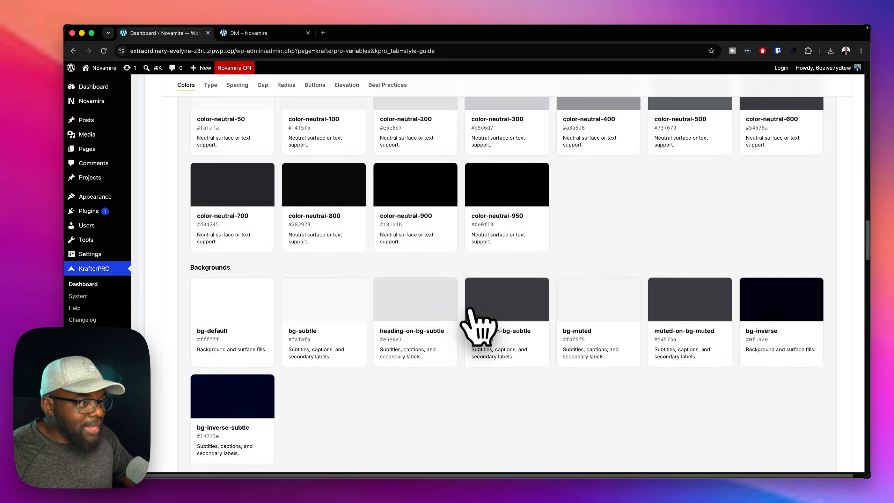
# Open the Brand Preview and look over its mock landing page from the hero section to the feature cards
pyautogui.scroll(12, 472, 314)
pyautogui.scroll(20, 468, 309)
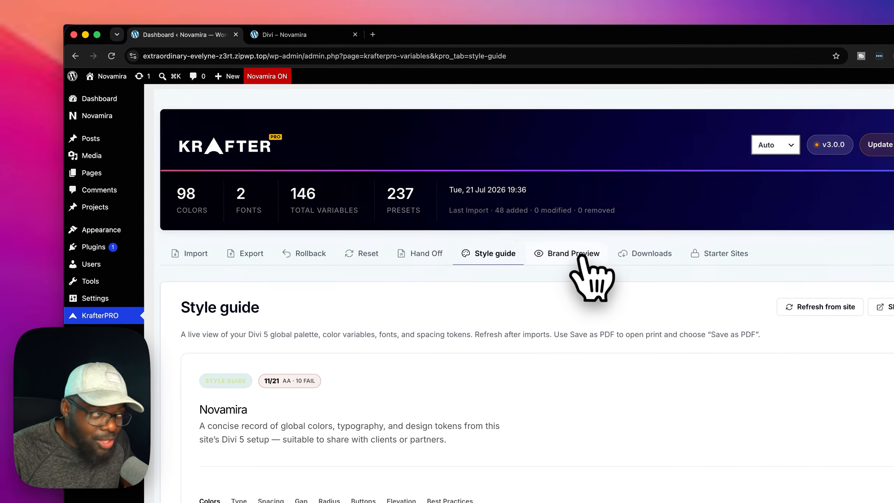
pyautogui.click(499, 219)
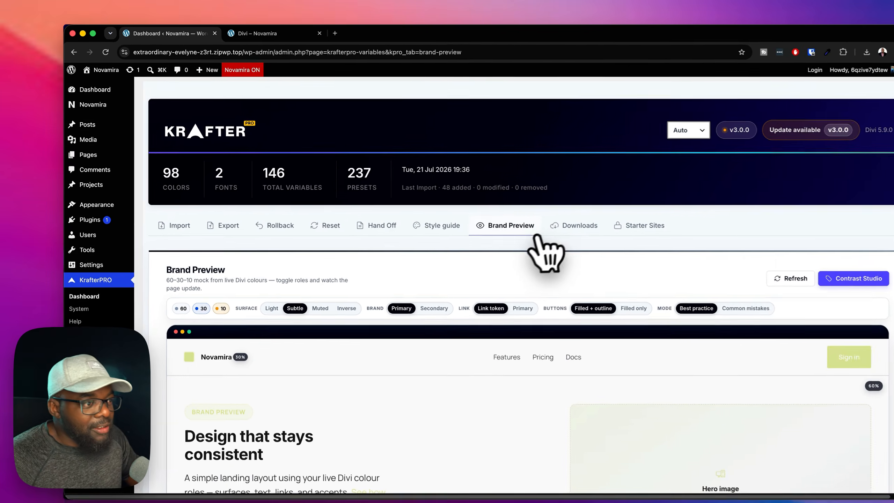
pyautogui.scroll(-5, 470, 364)
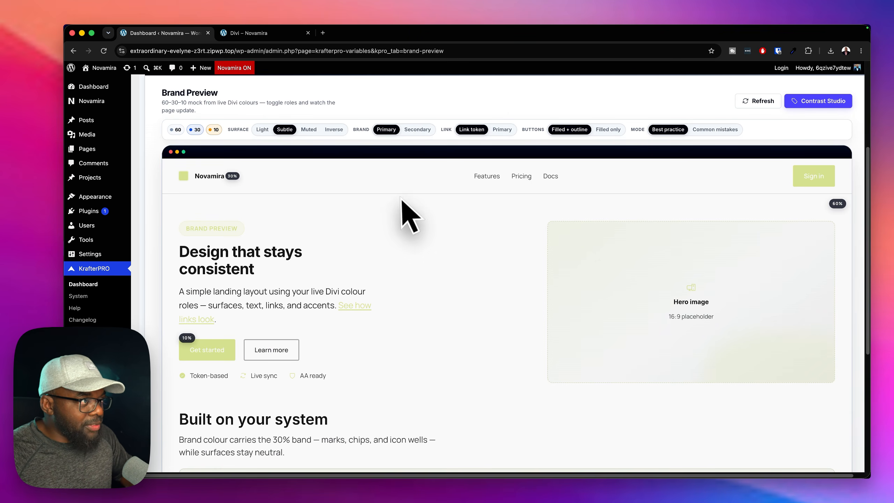
pyautogui.scroll(-3, 414, 356)
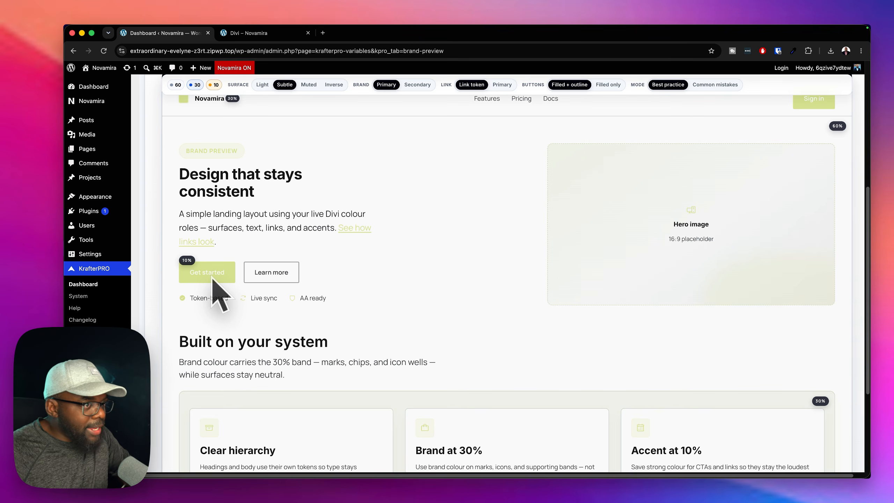
pyautogui.scroll(-3, 299, 335)
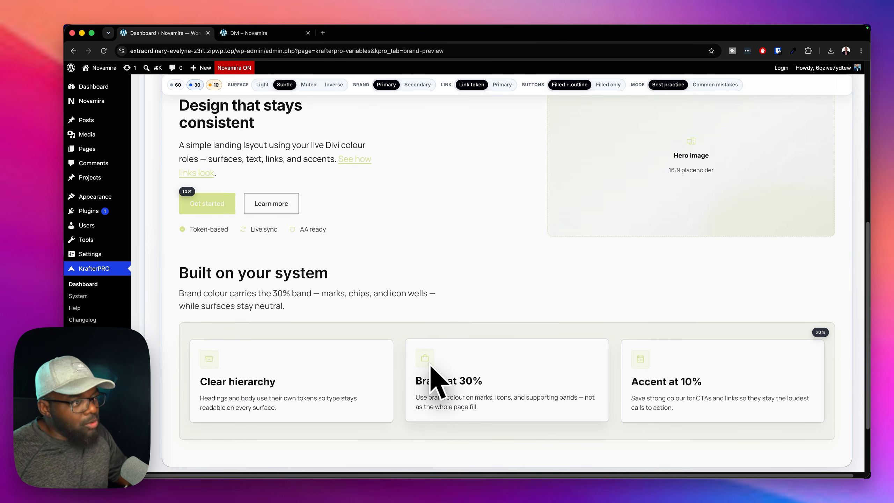
pyautogui.scroll(2, 390, 290)
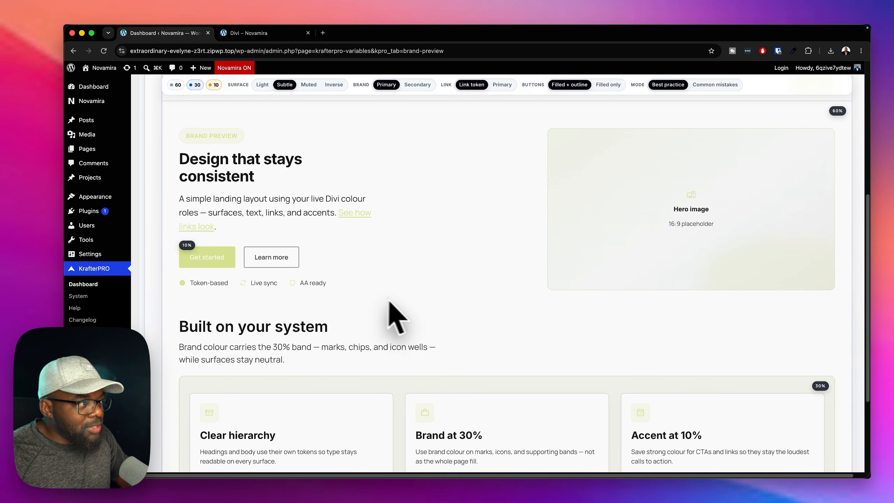
# Switch the Brand Preview's brand role to Secondary and look at the recolored hero section
pyautogui.scroll(1, 395, 313)
pyautogui.scroll(1, 405, 309)
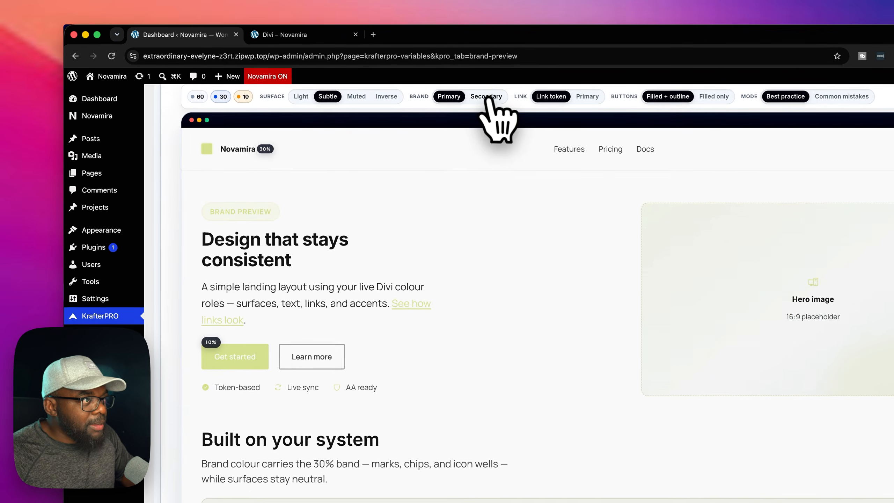
pyautogui.click(487, 97)
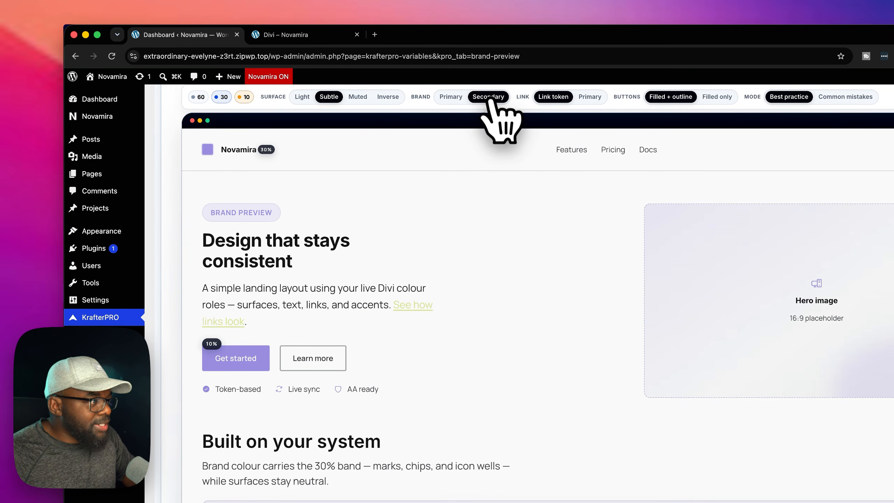
pyautogui.scroll(-2, 539, 394)
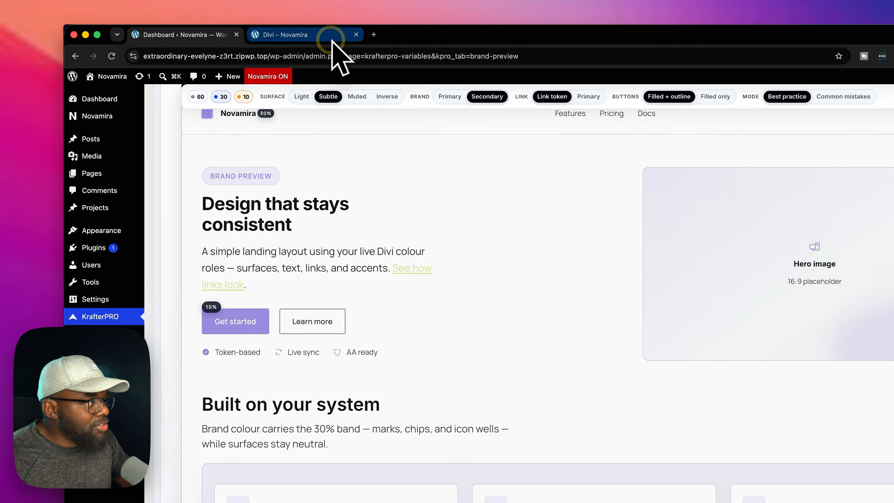
# In the Divi page builder, set the Primary Color variable to olive green 849A0C and save the variables
pyautogui.click(287, 33)
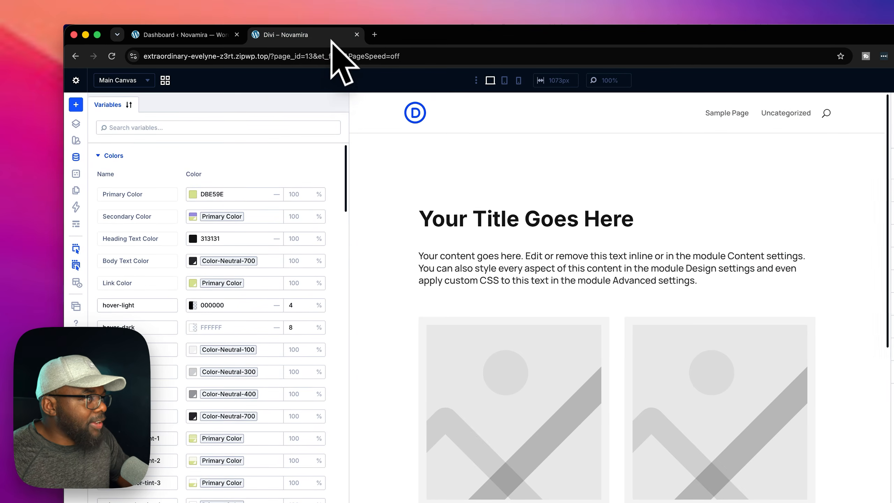
pyautogui.click(193, 194)
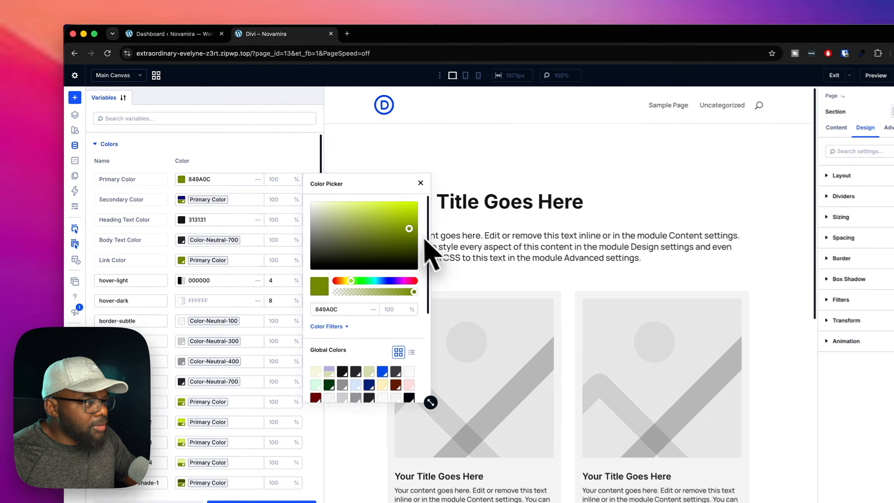
pyautogui.click(443, 249)
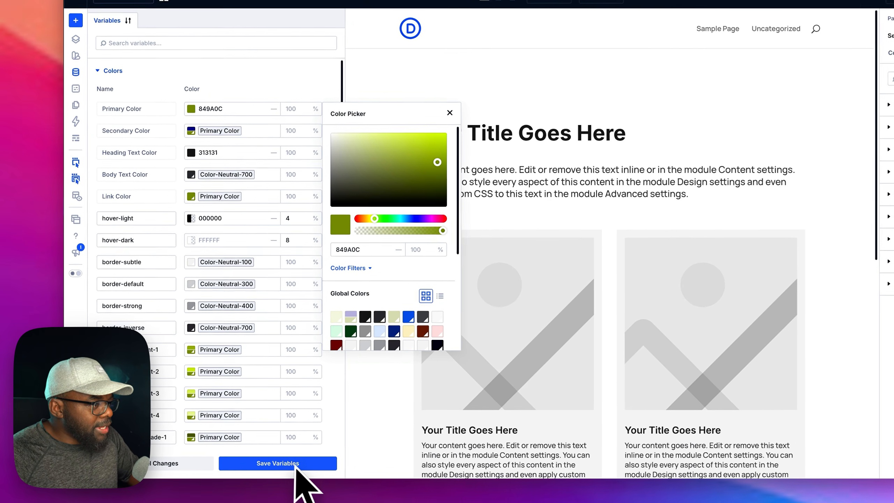
pyautogui.click(261, 466)
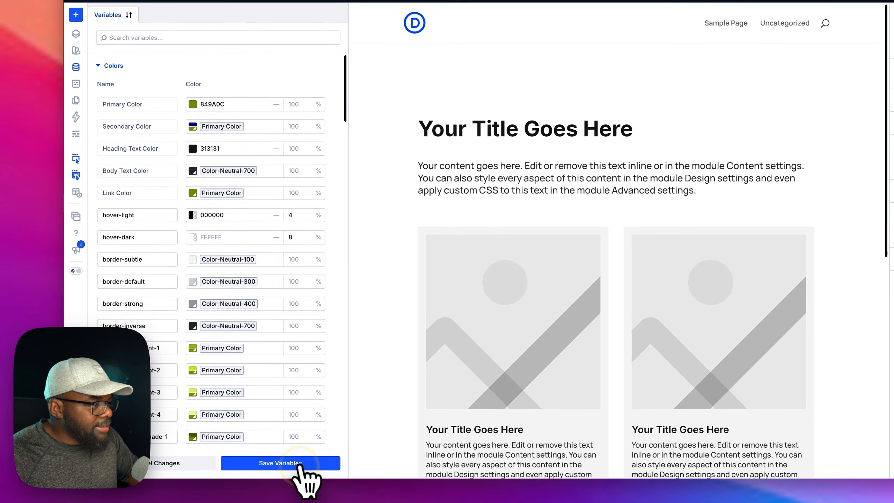
pyautogui.click(302, 462)
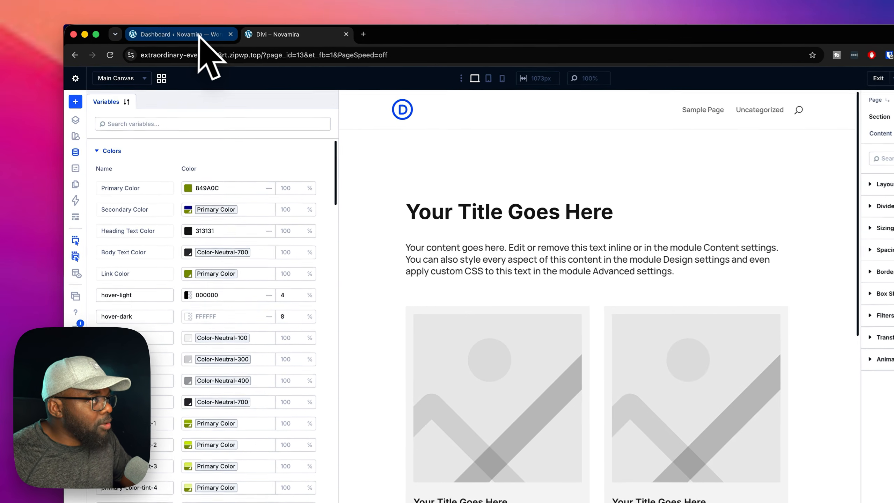
# Return to the Brand Preview, check the mock page with the Secondary brand role, and switch the brand role to Primary
pyautogui.click(190, 33)
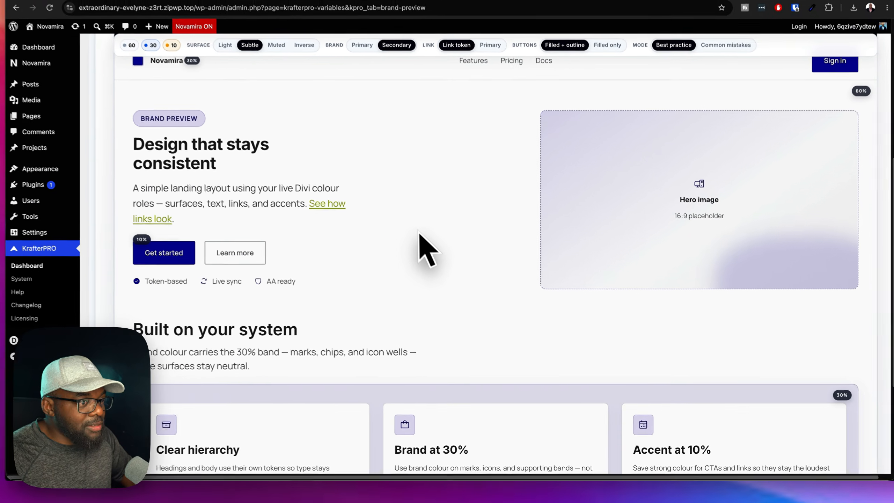
pyautogui.scroll(-3, 429, 228)
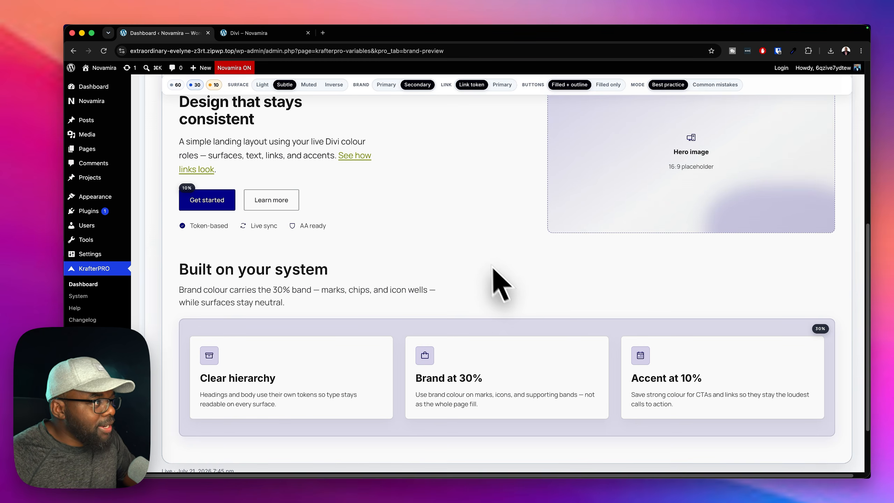
pyautogui.scroll(3, 485, 275)
pyautogui.scroll(2, 486, 260)
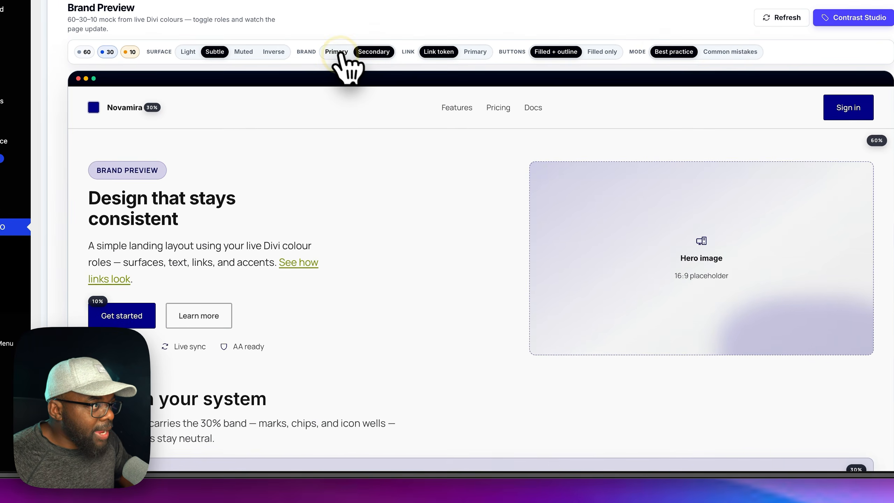
pyautogui.click(387, 122)
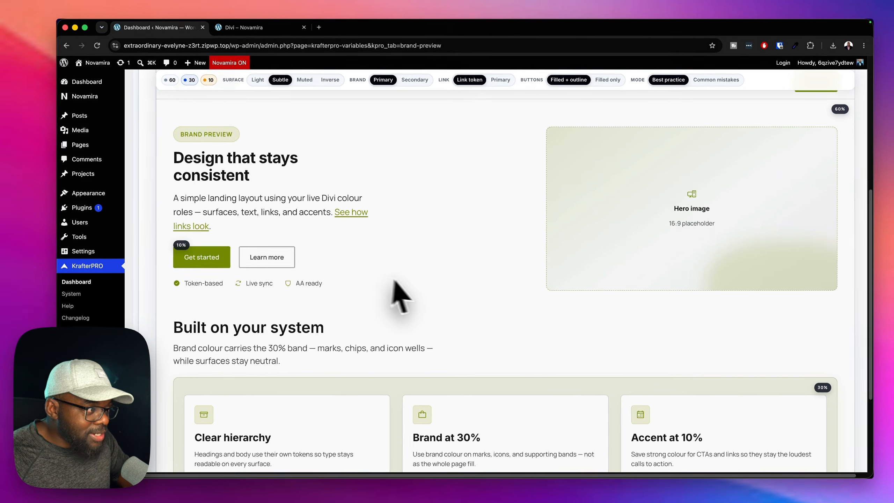
# Open the style guide and check the core colors and Contrast Studio rows for the new primary color
pyautogui.scroll(5, 410, 282)
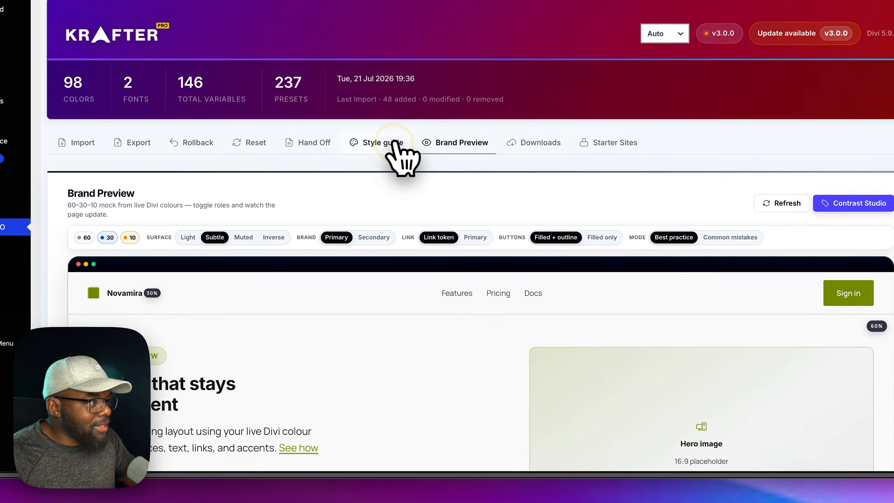
pyautogui.click(405, 173)
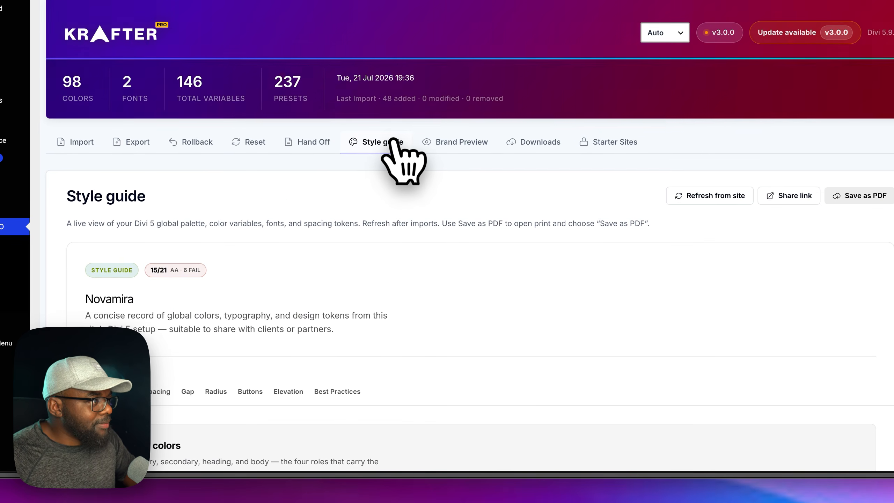
pyautogui.scroll(-5, 397, 310)
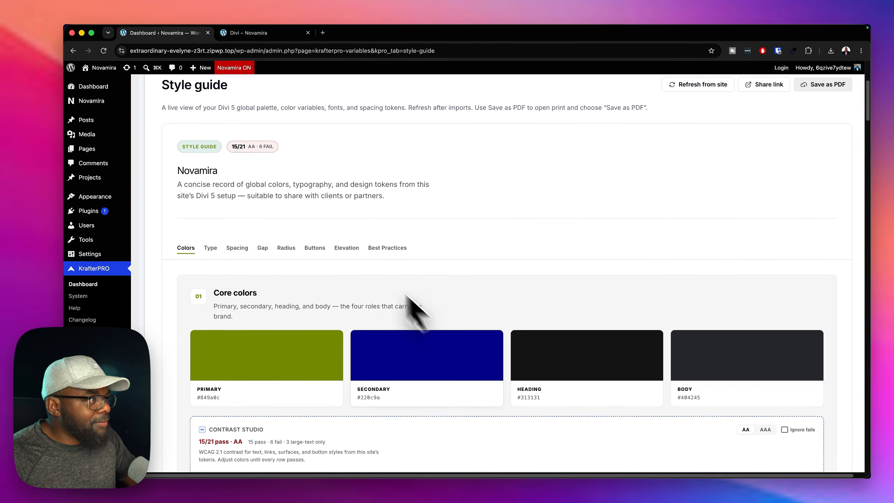
pyautogui.scroll(-5, 313, 302)
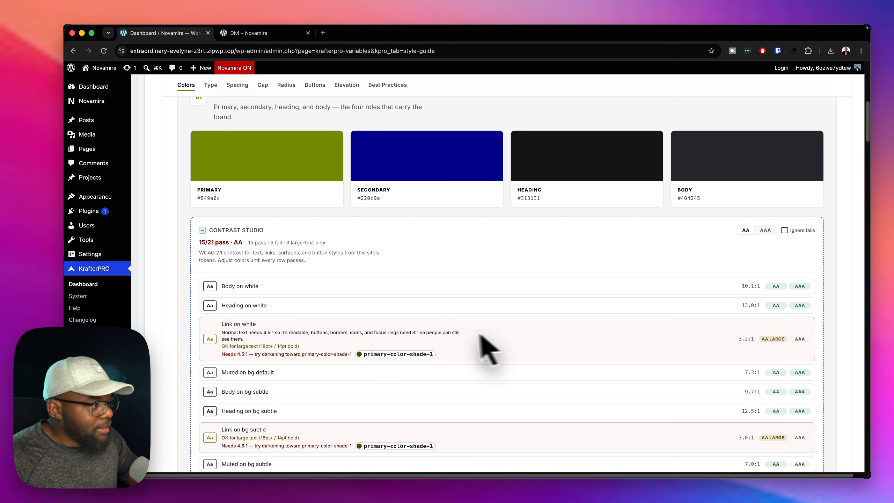
pyautogui.scroll(-4, 456, 330)
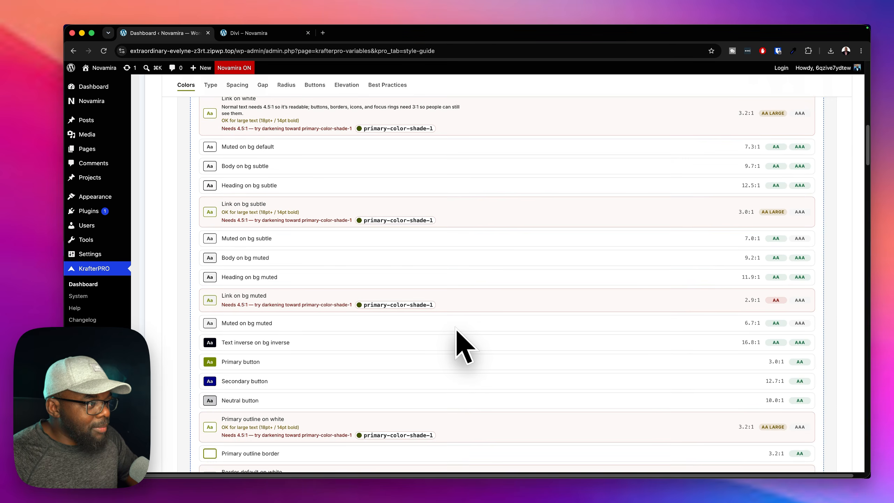
# Reopen the Brand Preview and look over the mock landing page in the Primary brand role
pyautogui.scroll(15, 457, 330)
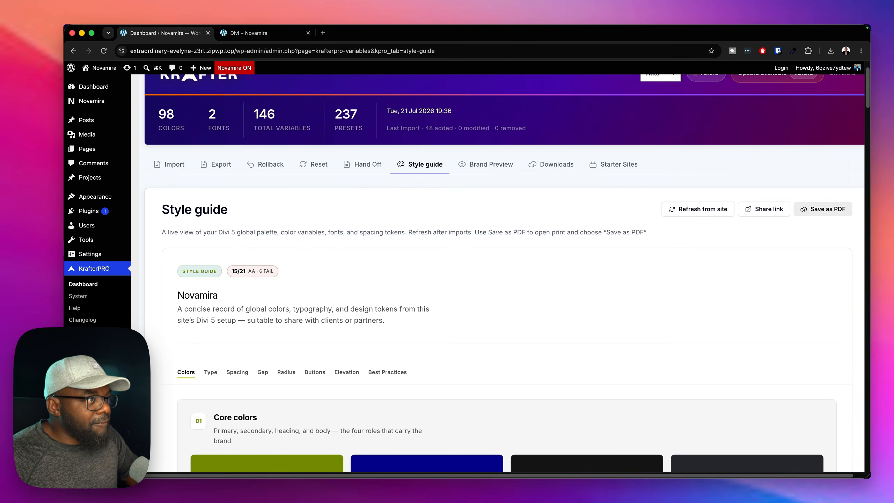
pyautogui.scroll(2, 456, 330)
pyautogui.click(489, 214)
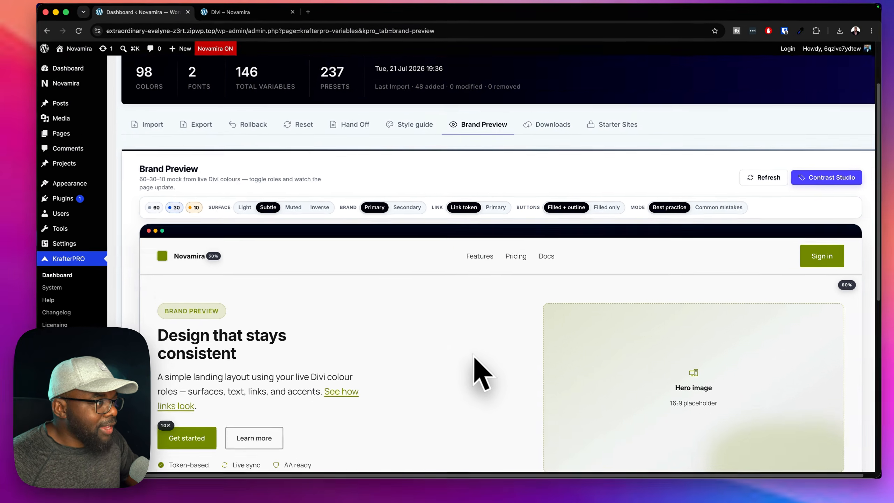
pyautogui.scroll(-5, 482, 370)
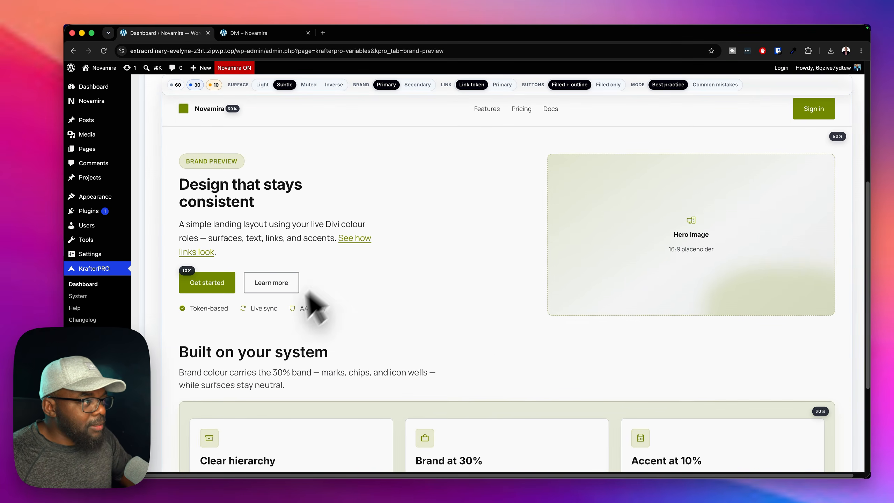
pyautogui.scroll(-3, 489, 387)
pyautogui.scroll(3, 456, 366)
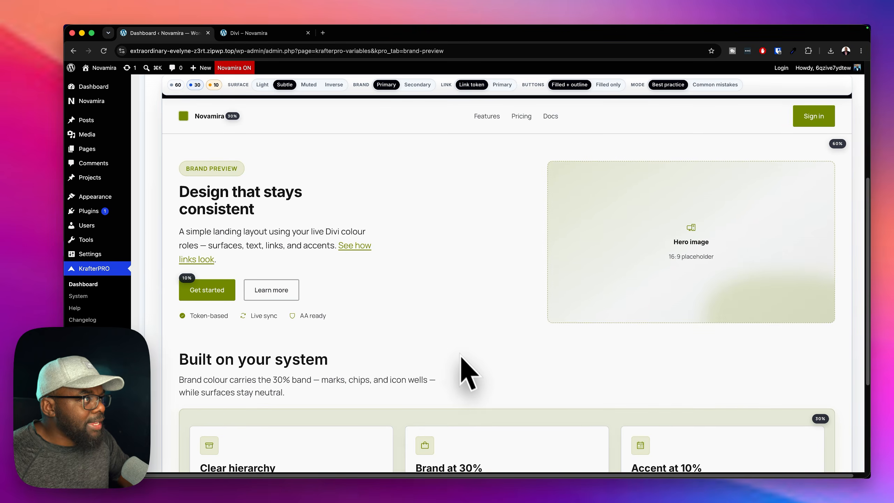
pyautogui.scroll(2, 459, 350)
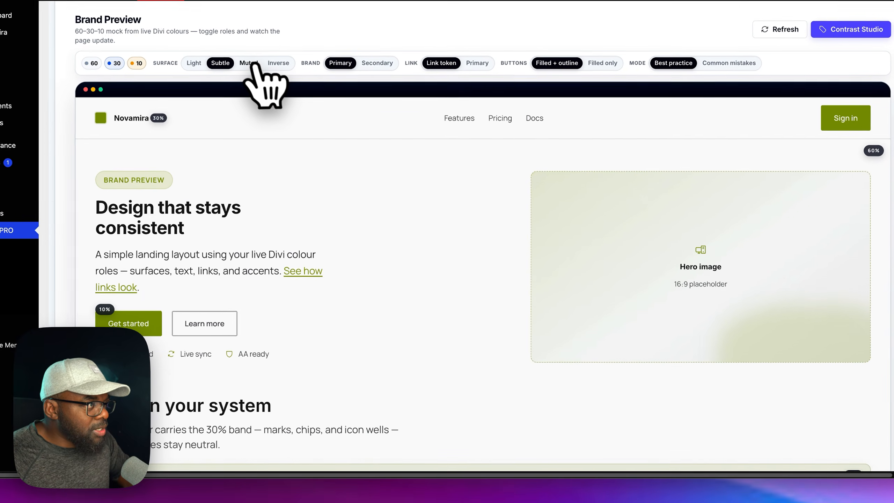
# Set the Brand Preview surface to Muted and look over the mock landing page down to its feature cards
pyautogui.click(309, 85)
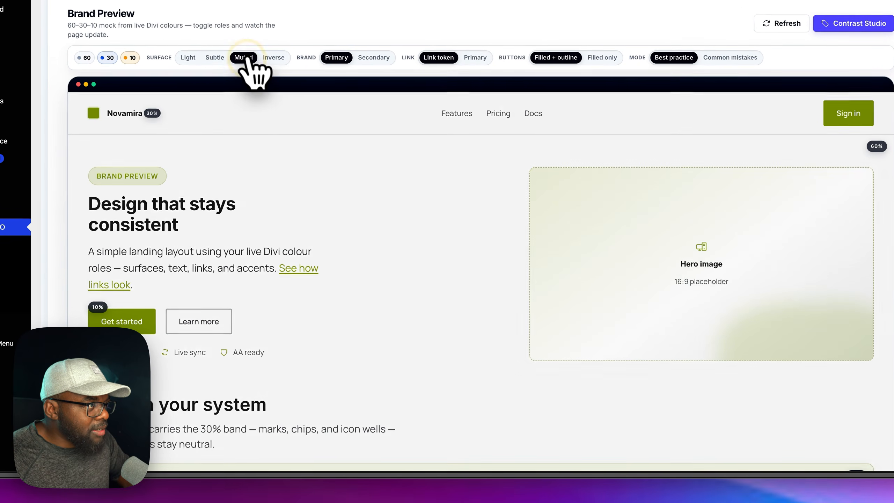
pyautogui.scroll(-5, 413, 303)
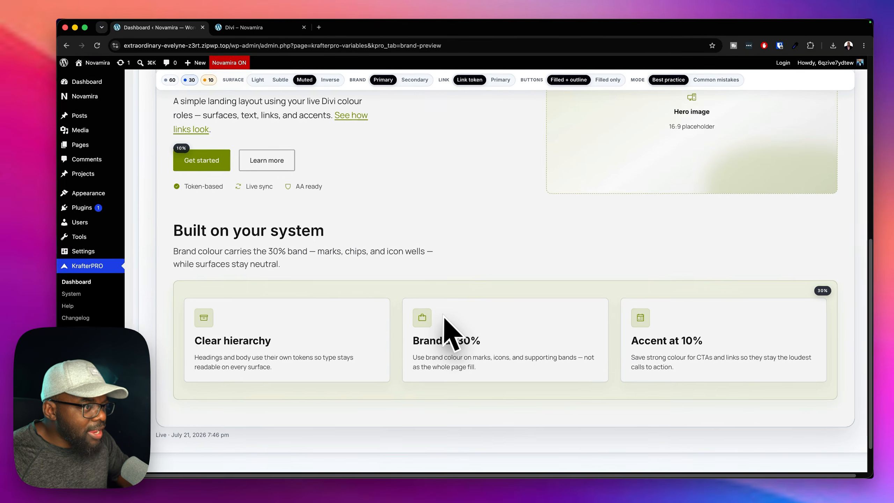
pyautogui.scroll(5, 444, 317)
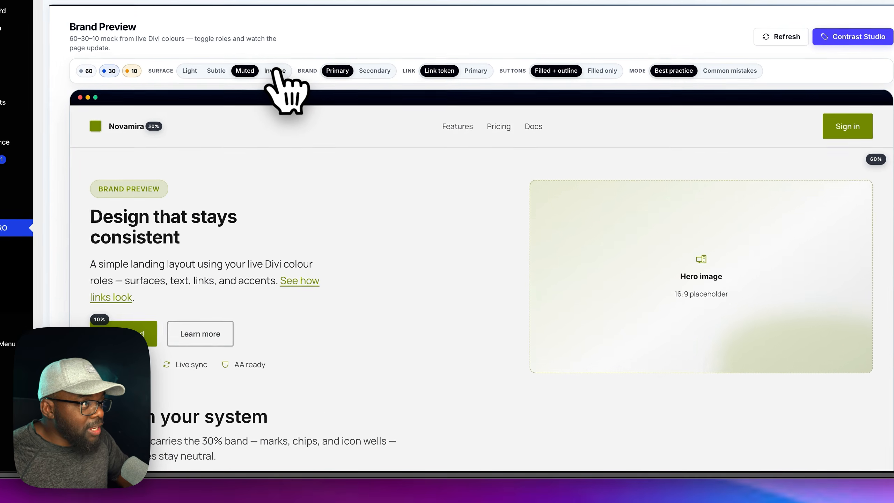
# Set the preview surface to Inverse and look over the mock page's hero and feature cards
pyautogui.click(334, 136)
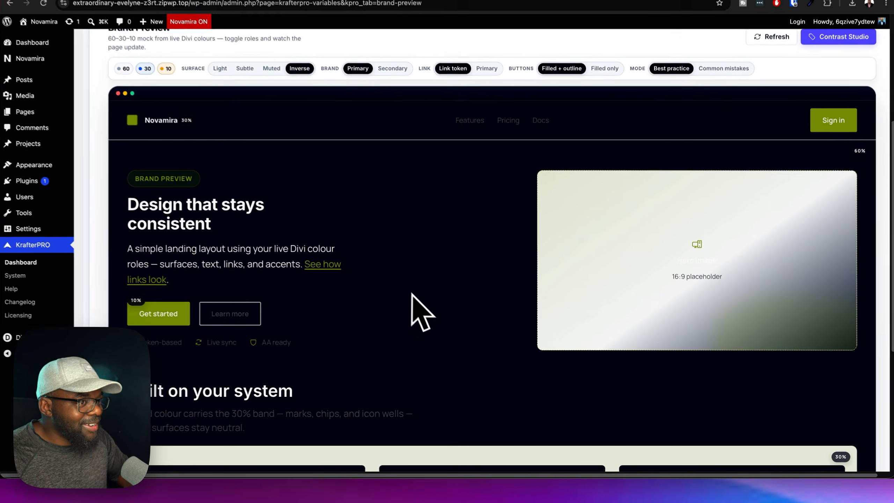
pyautogui.scroll(-4, 437, 318)
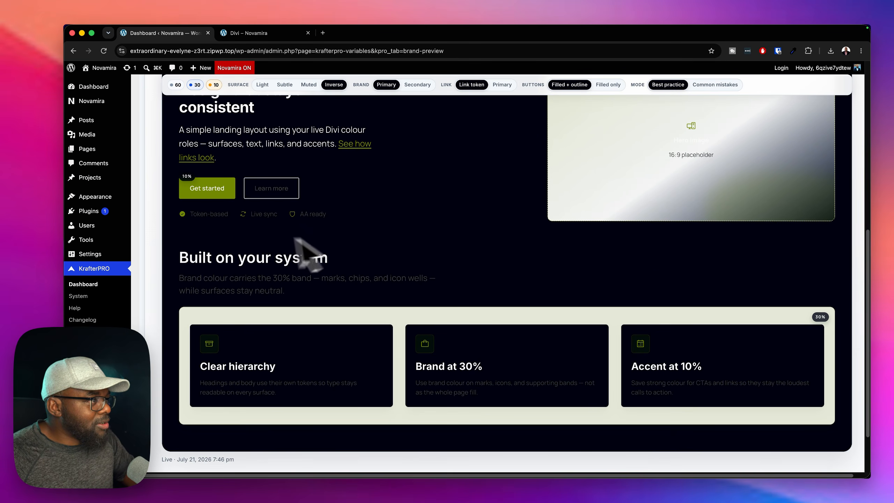
pyautogui.scroll(1, 454, 273)
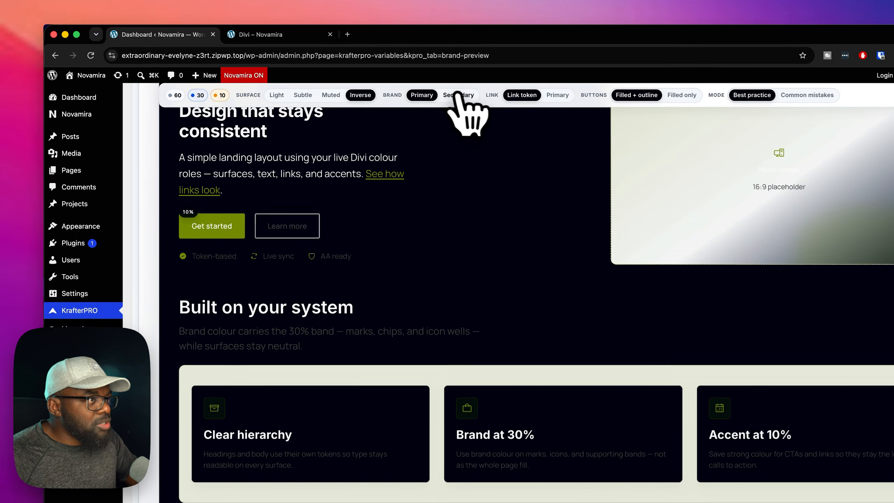
# Check the Inverse mock page with the Secondary brand role, and return the brand role to Primary
pyautogui.click(458, 94)
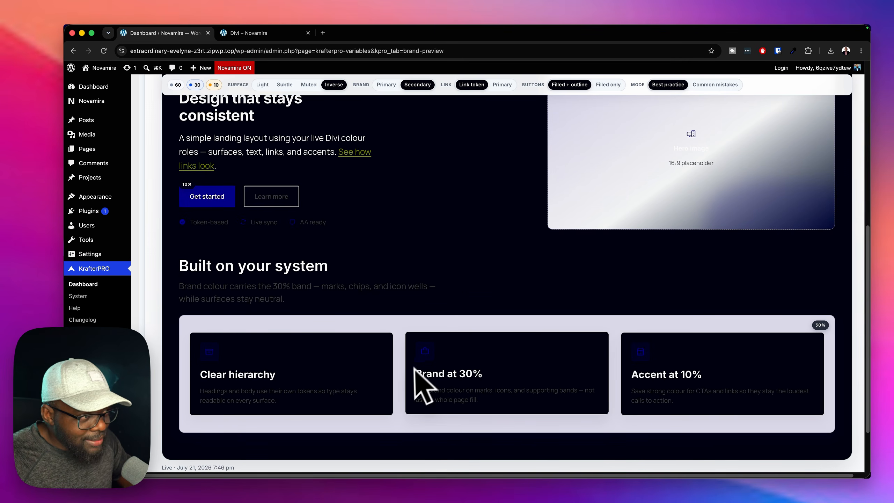
pyautogui.scroll(2, 464, 292)
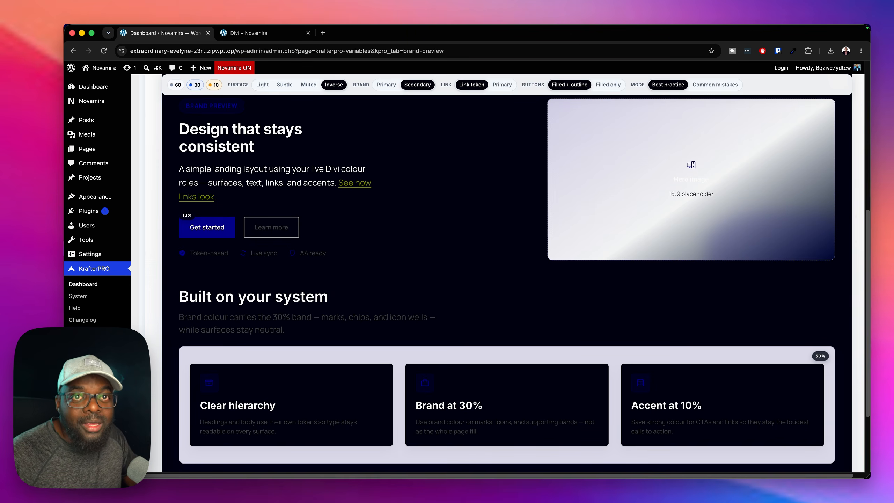
pyautogui.scroll(3, 468, 297)
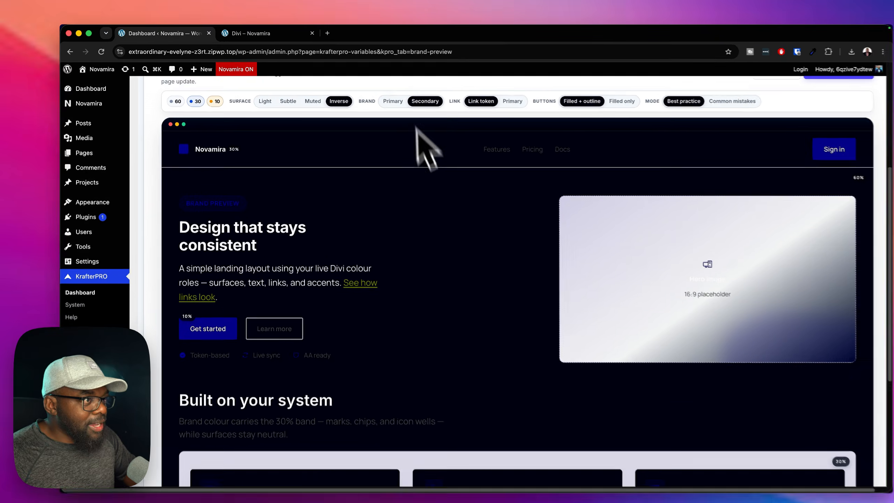
pyautogui.click(387, 85)
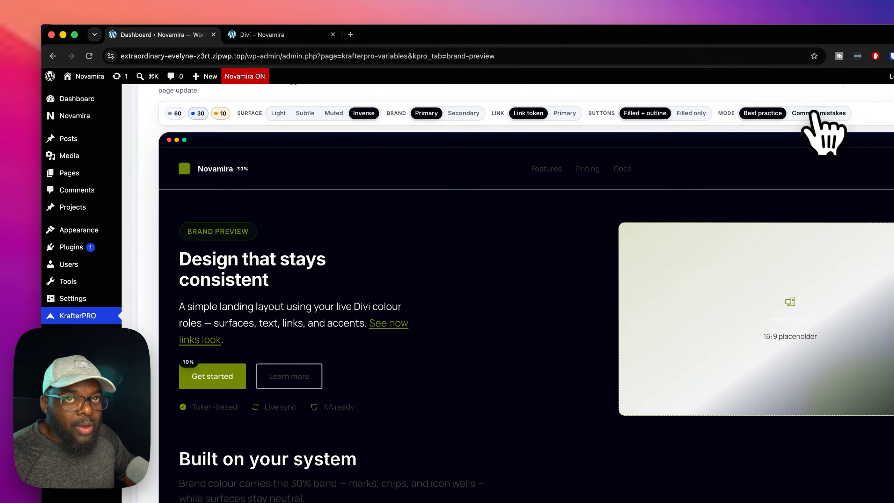
# Switch the preview mode to Common mistakes, examine the color pairings on the mock page, and return to Best practice
pyautogui.click(715, 99)
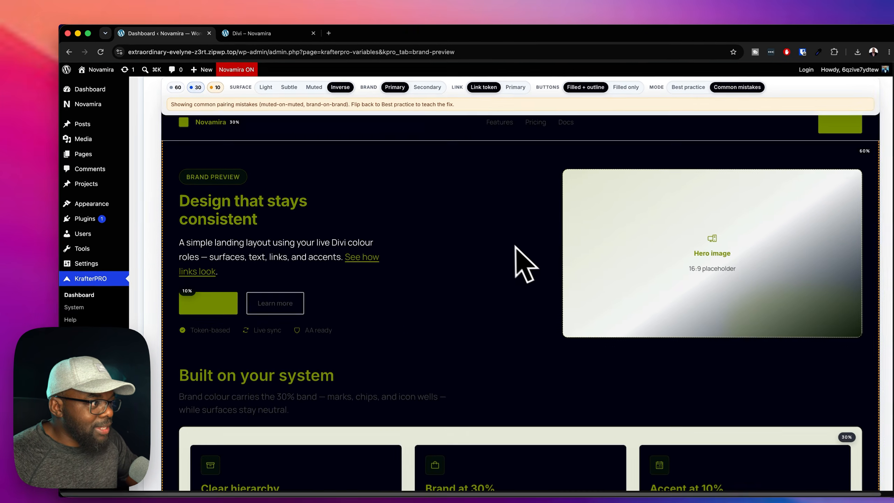
pyautogui.scroll(-3, 498, 238)
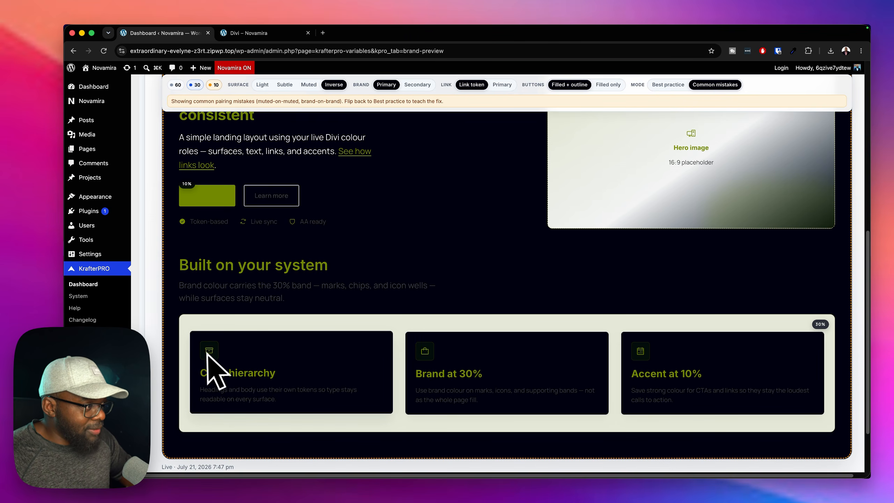
pyautogui.scroll(3, 371, 241)
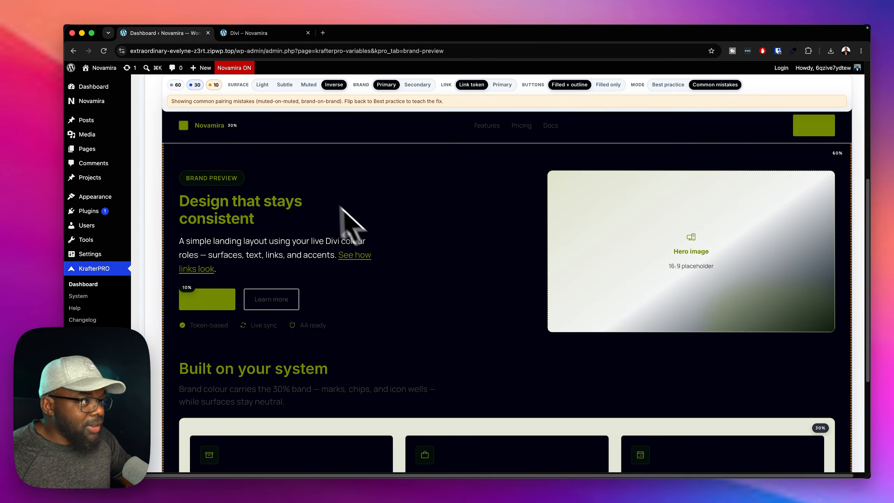
pyautogui.scroll(5, 418, 287)
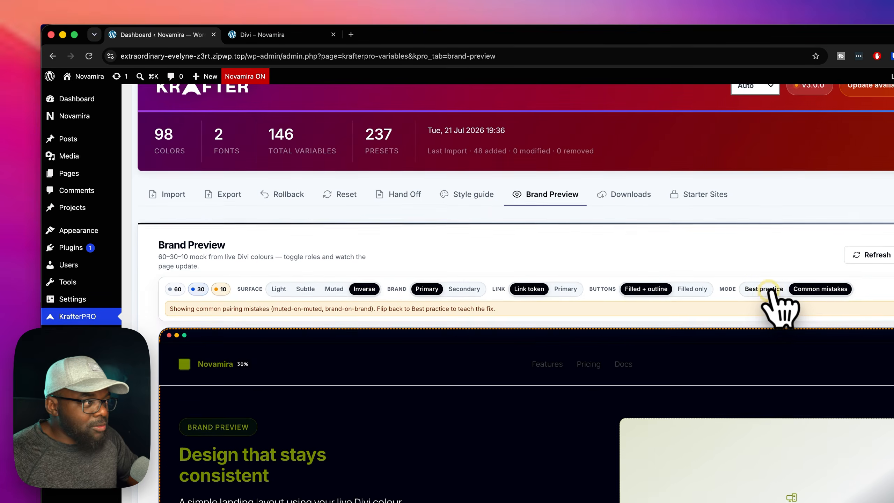
pyautogui.click(668, 245)
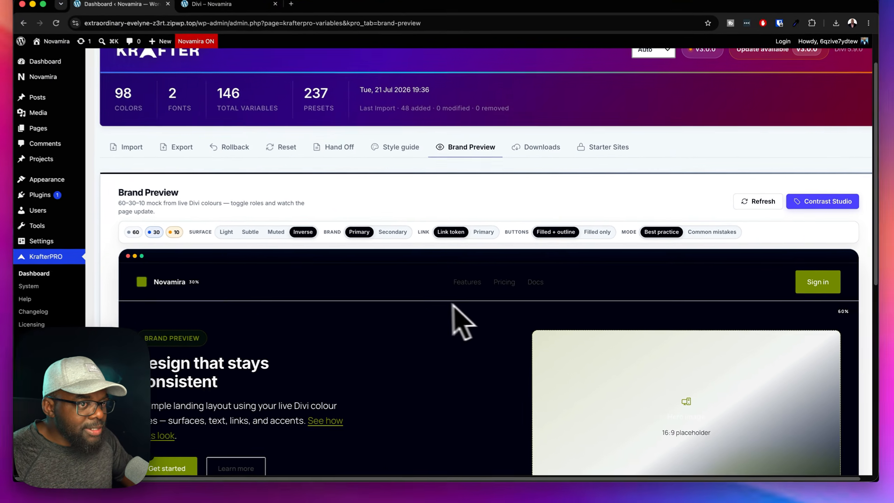
# Look over the Inverse mock page in Best practice mode and set the surface back to Light
pyautogui.scroll(-1, 553, 375)
pyautogui.scroll(-1, 500, 317)
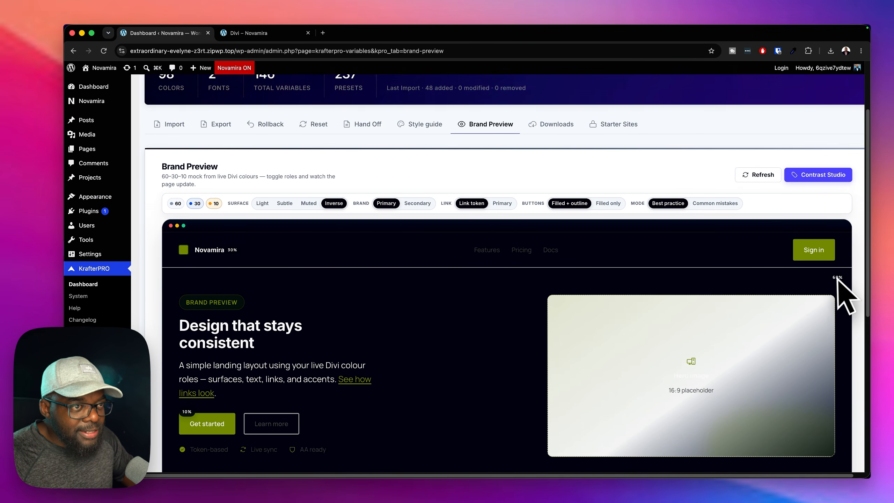
pyautogui.scroll(-4, 475, 359)
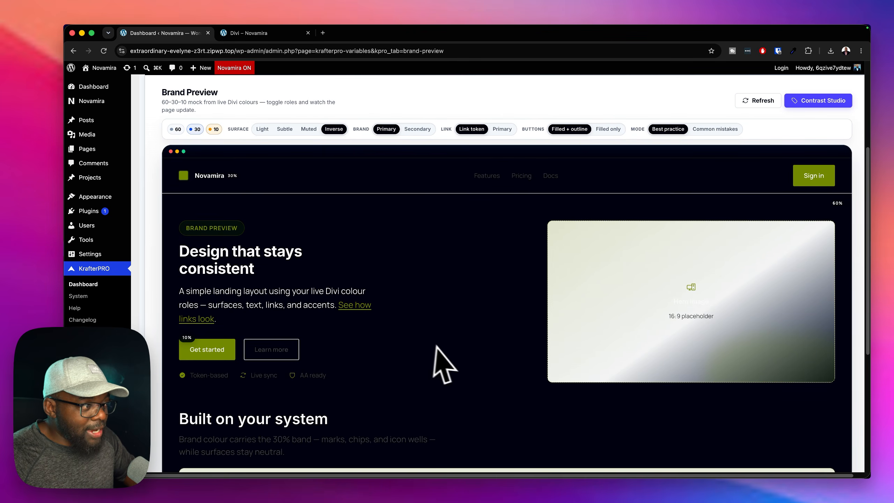
pyautogui.scroll(-4, 433, 347)
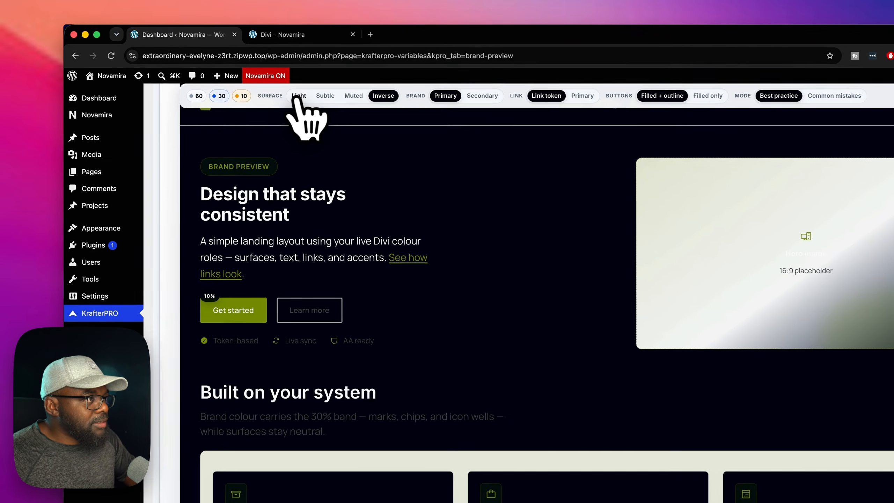
pyautogui.click(262, 84)
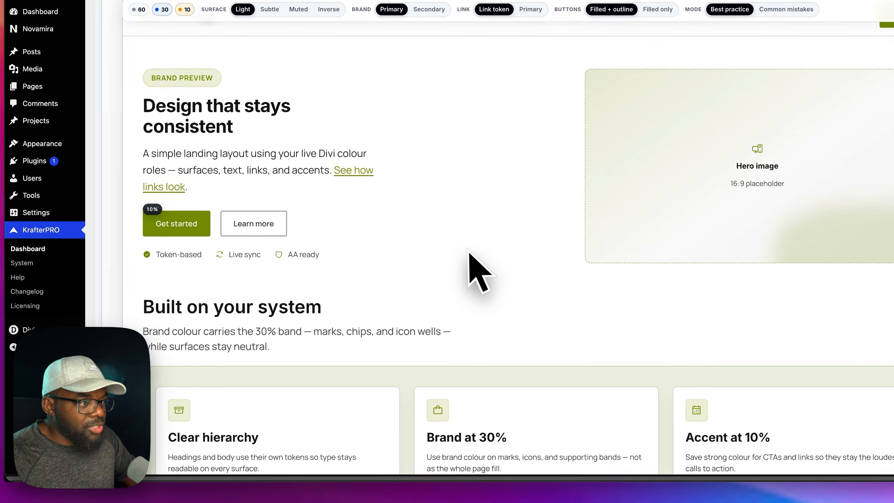
pyautogui.scroll(10, 452, 279)
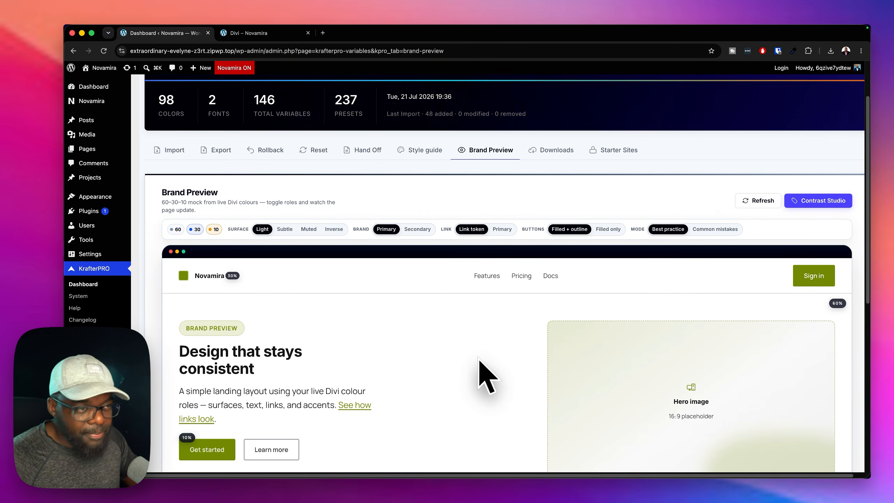
pyautogui.scroll(1, 429, 303)
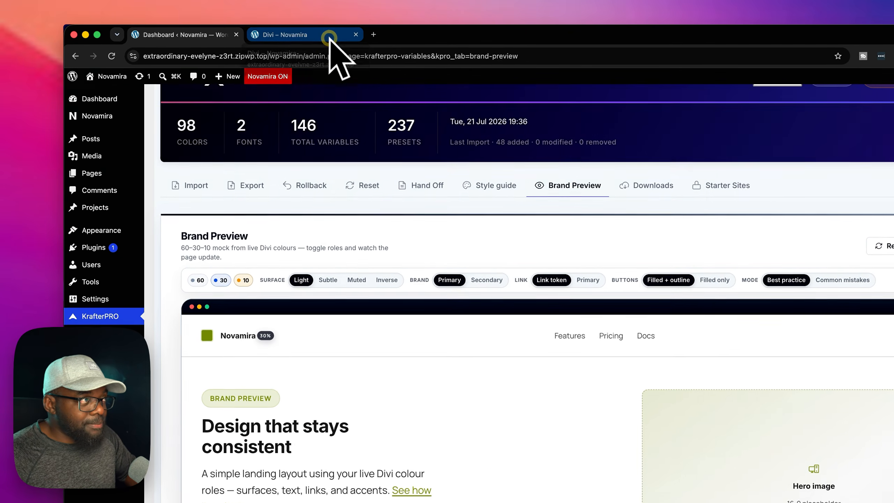
# Switch to the Divi page builder, save the variables, close the variable manager, and look over the page
pyautogui.click(278, 33)
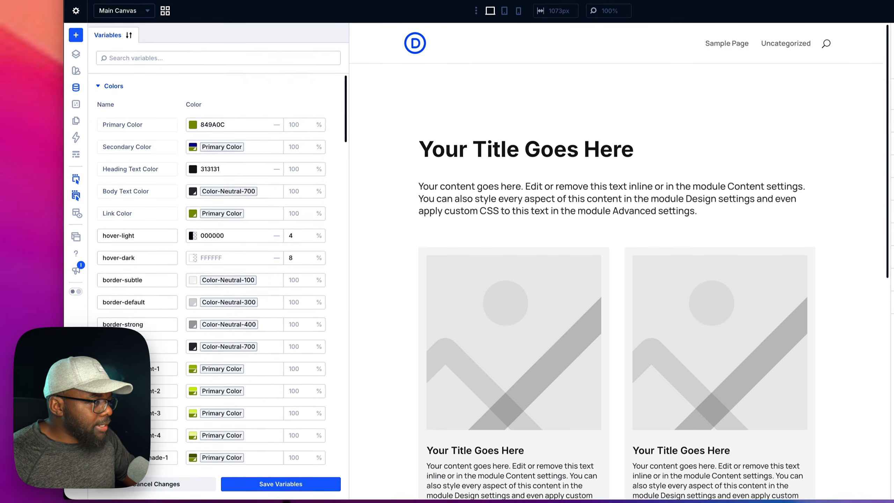
pyautogui.click(281, 467)
pyautogui.click(310, 465)
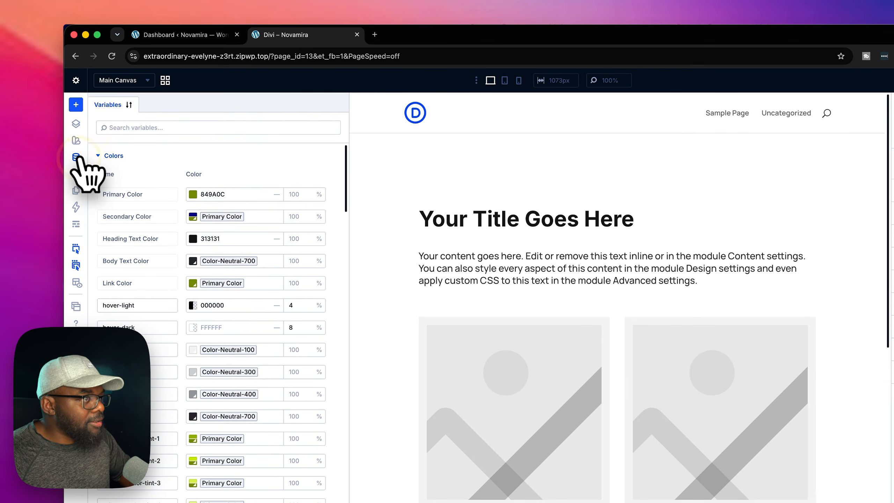
pyautogui.click(78, 158)
pyautogui.scroll(-3, 820, 294)
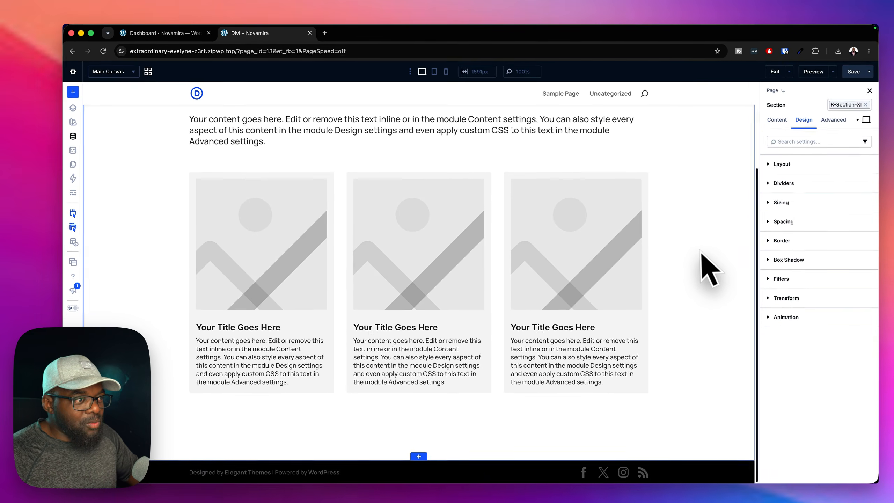
pyautogui.scroll(3, 701, 264)
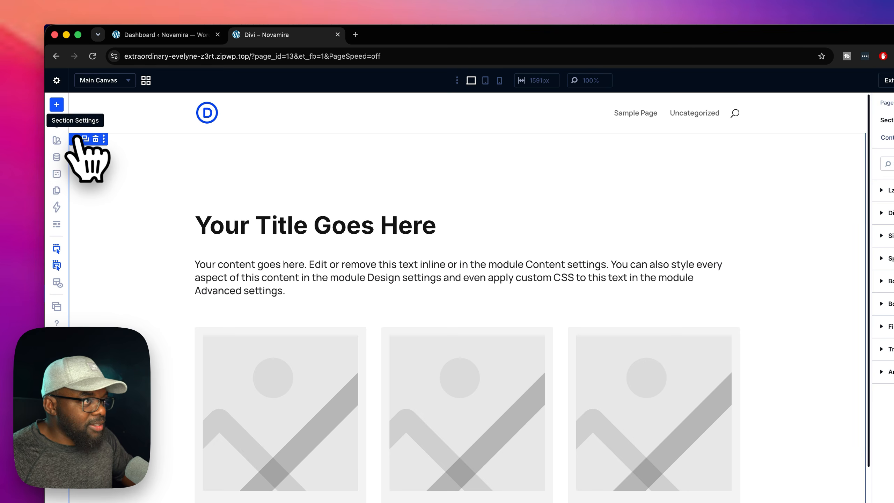
# Apply the k-bg-primary background preset to the page section
pyautogui.click(76, 138)
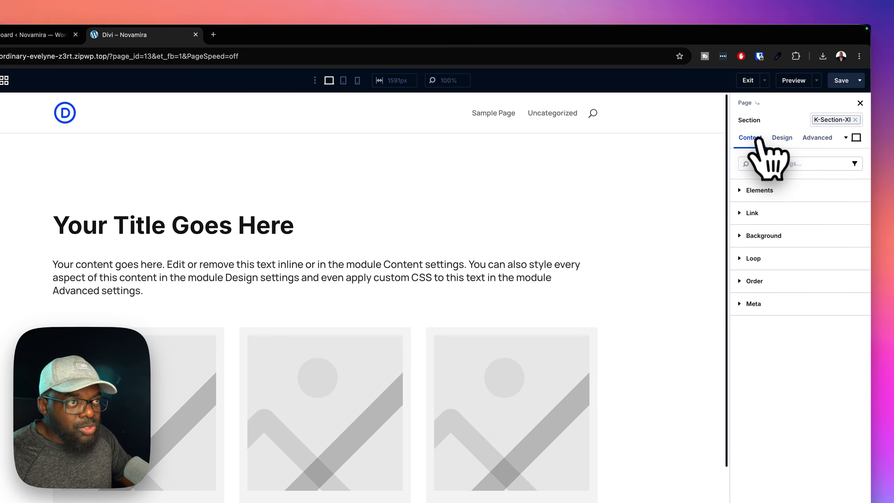
pyautogui.moveTo(823, 238)
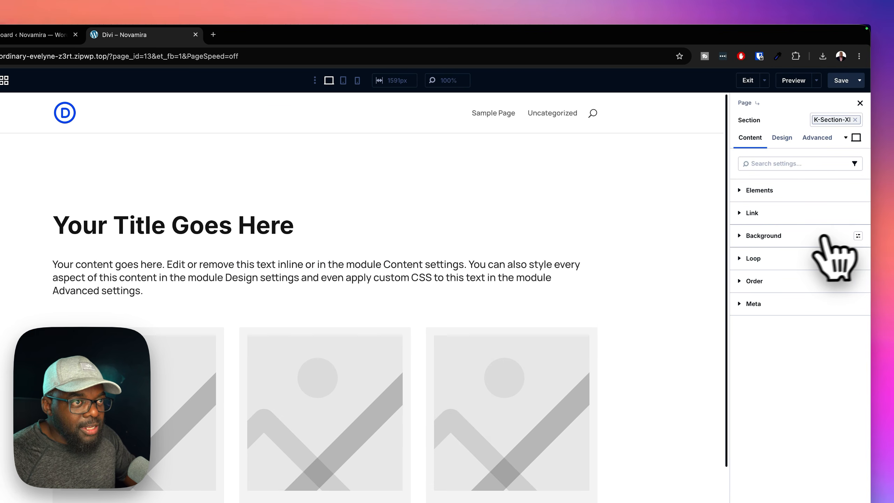
pyautogui.click(859, 237)
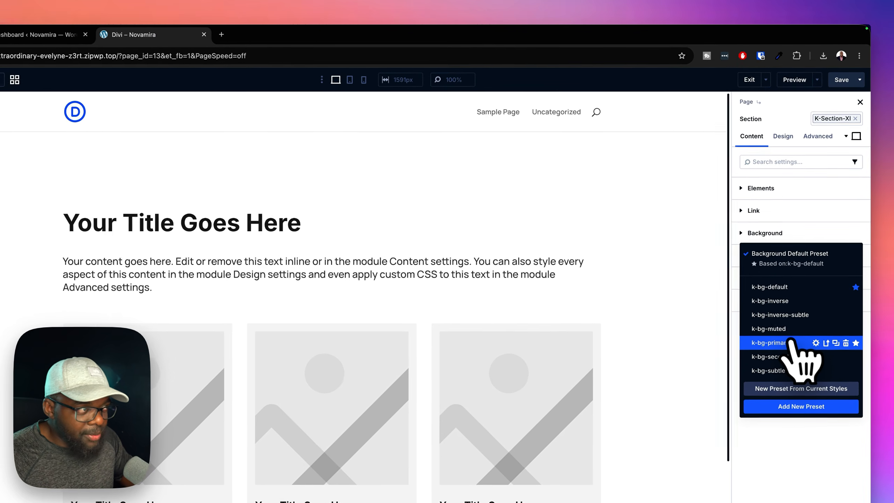
pyautogui.click(803, 293)
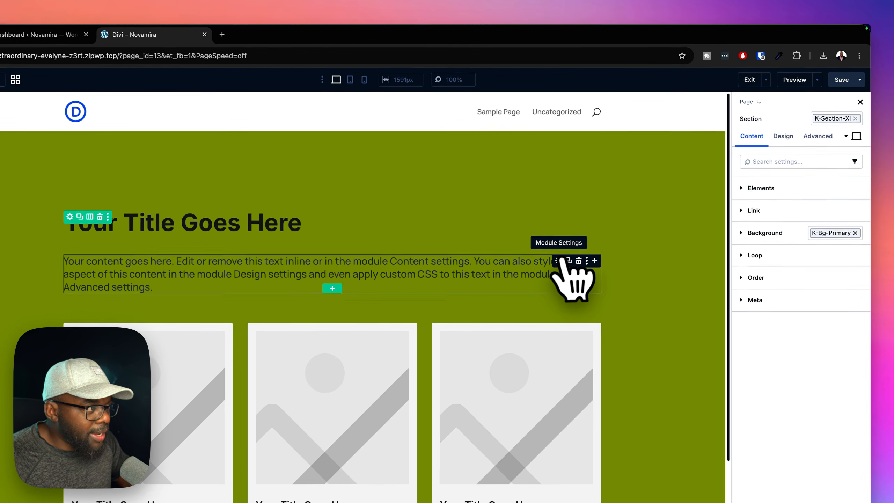
# Open the Design text settings of the paragraph under the title and search the color variables for "text"
pyautogui.click(606, 224)
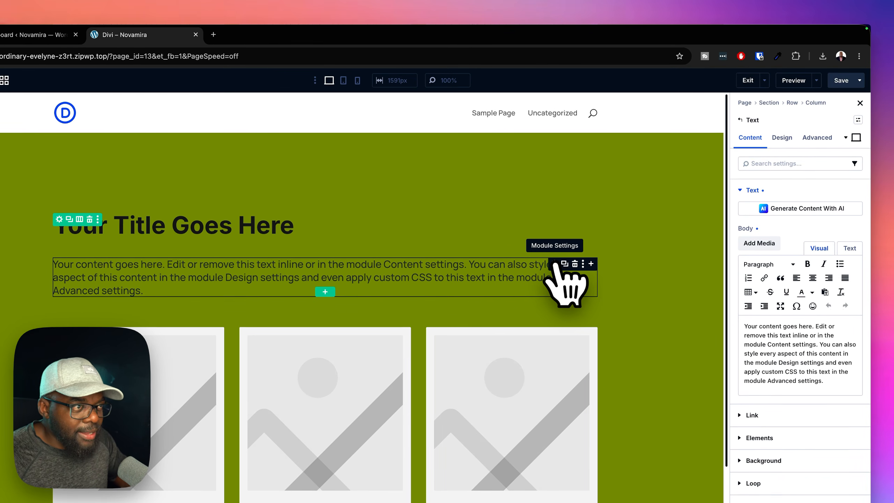
pyautogui.click(782, 138)
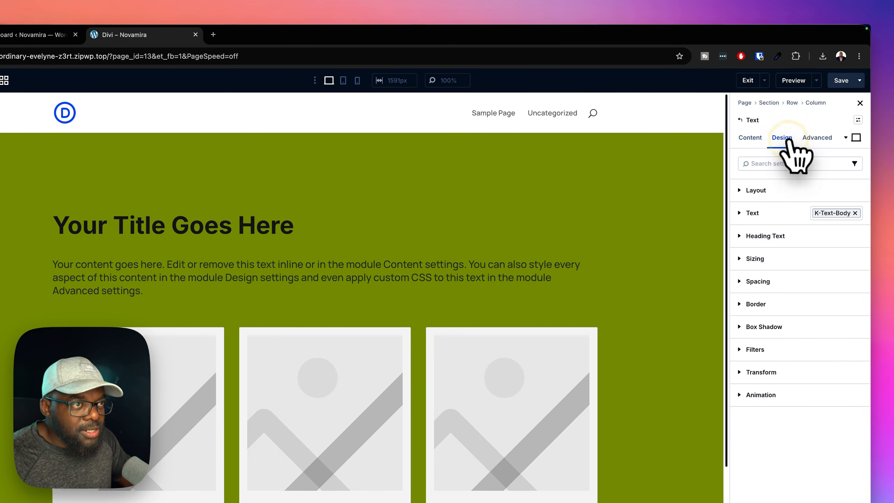
pyautogui.click(768, 215)
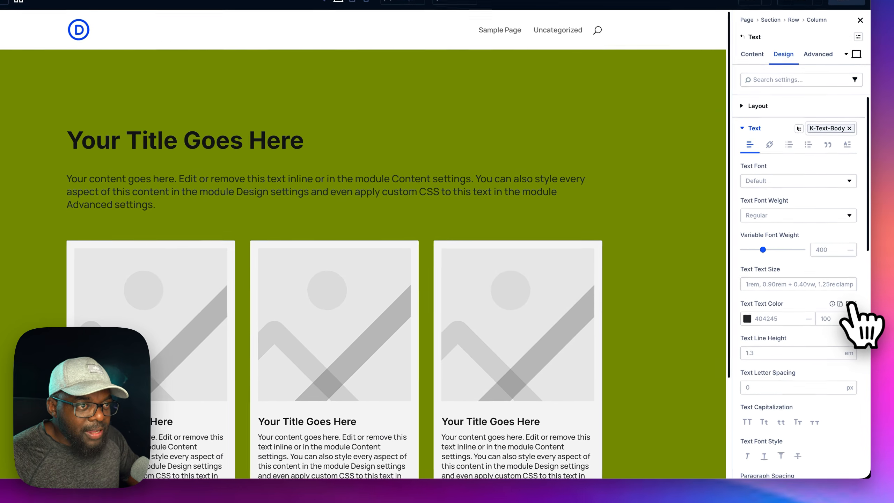
pyautogui.click(852, 328)
pyautogui.click(800, 74)
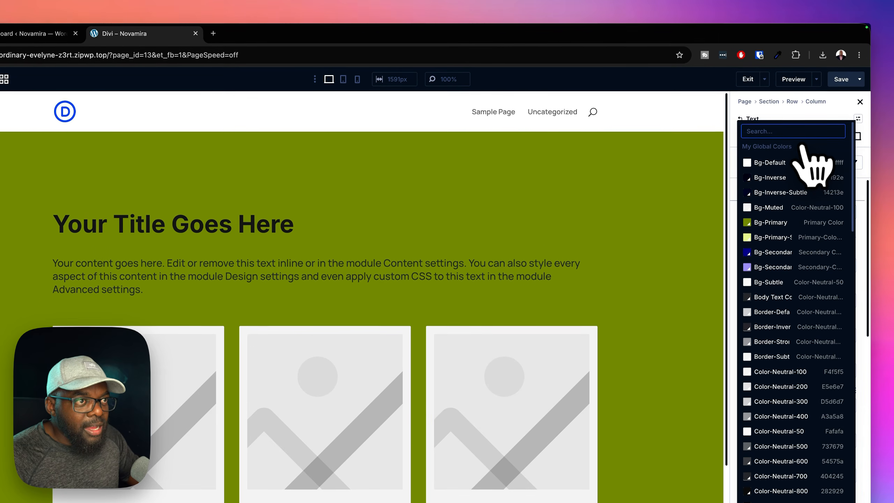
pyautogui.write('text')
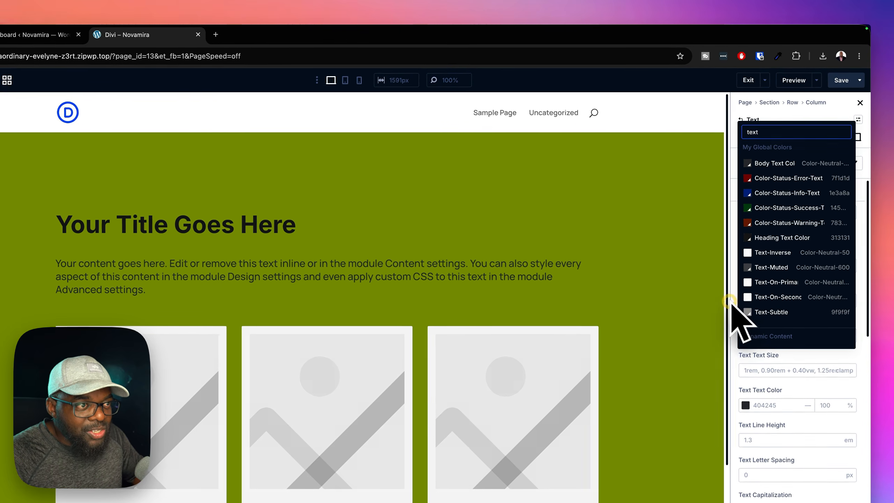
pyautogui.click(718, 256)
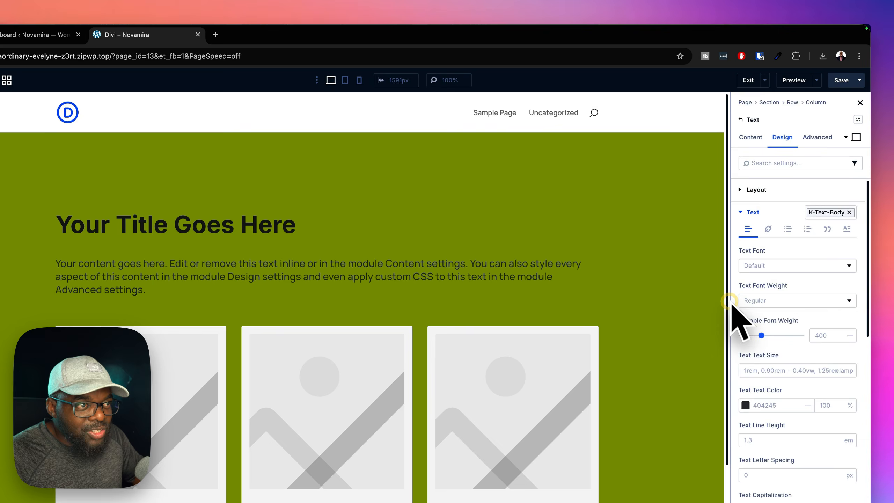
# Widen the settings panel and set the paragraph's text color to the Text-On-Primary variable
pyautogui.moveTo(732, 309); pyautogui.dragTo(665, 320)
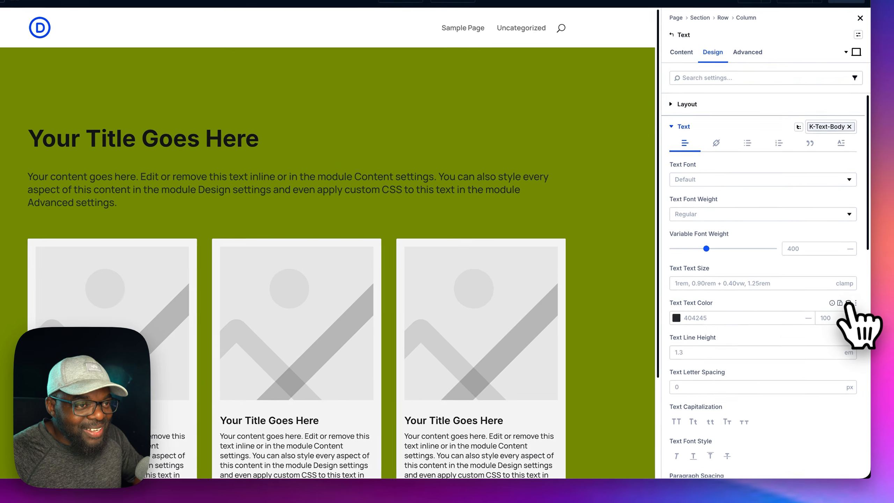
pyautogui.click(849, 303)
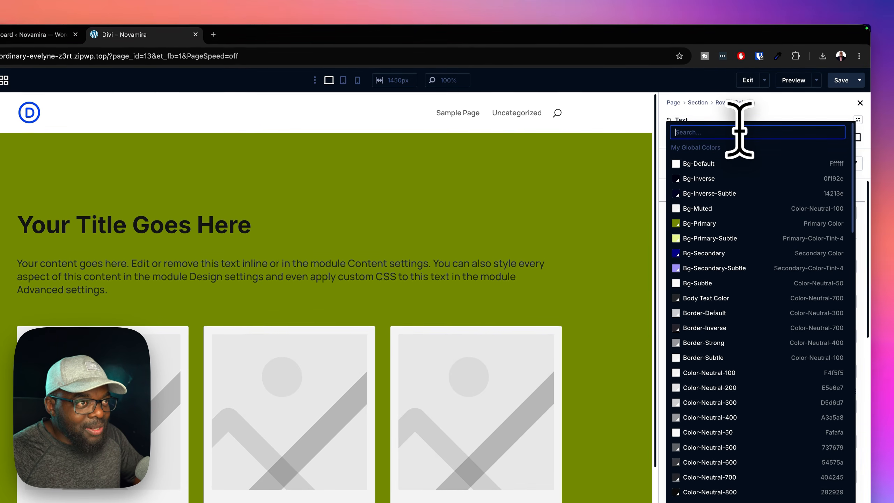
pyautogui.write('text')
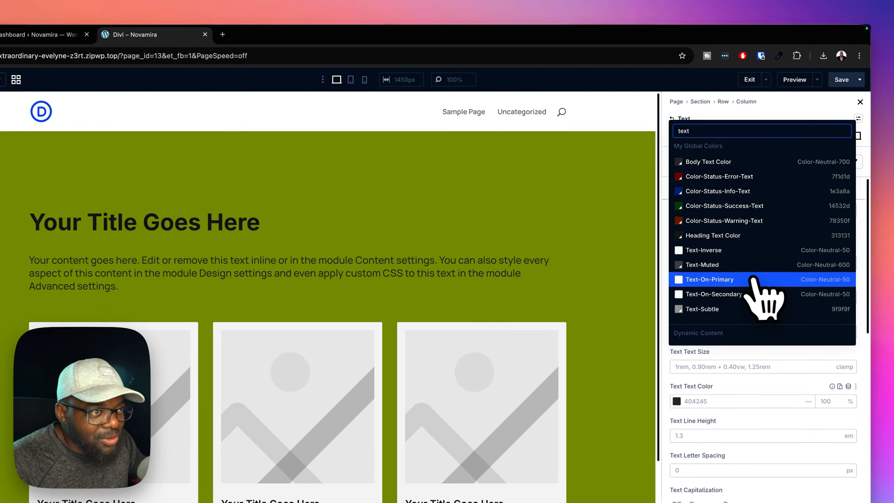
pyautogui.click(774, 257)
# Replace the page section's background preset with k-bg-secondary
pyautogui.click(560, 149)
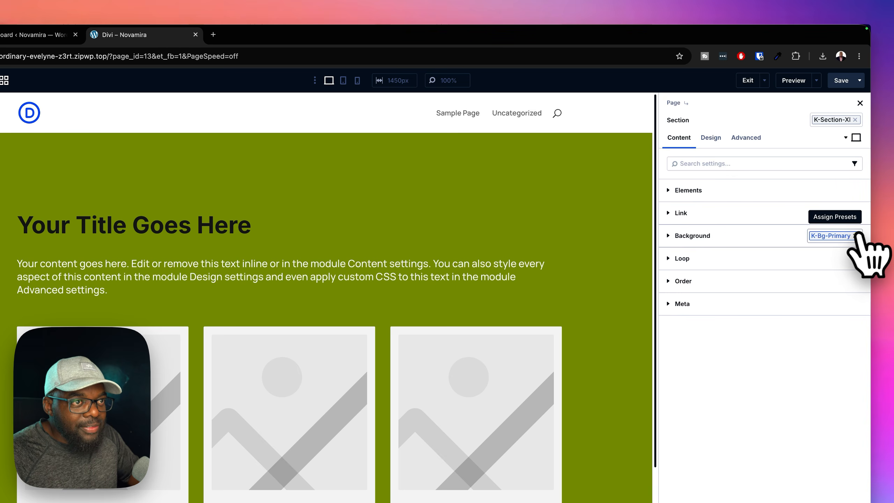
pyautogui.click(856, 235)
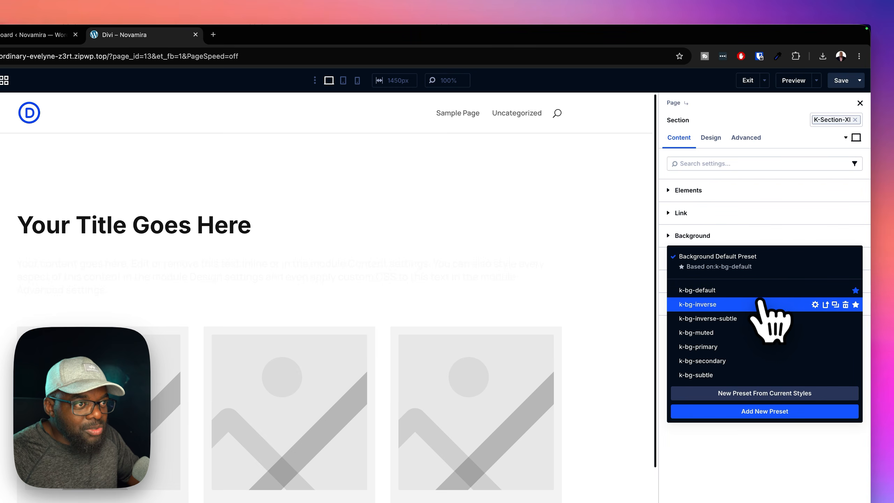
pyautogui.click(702, 361)
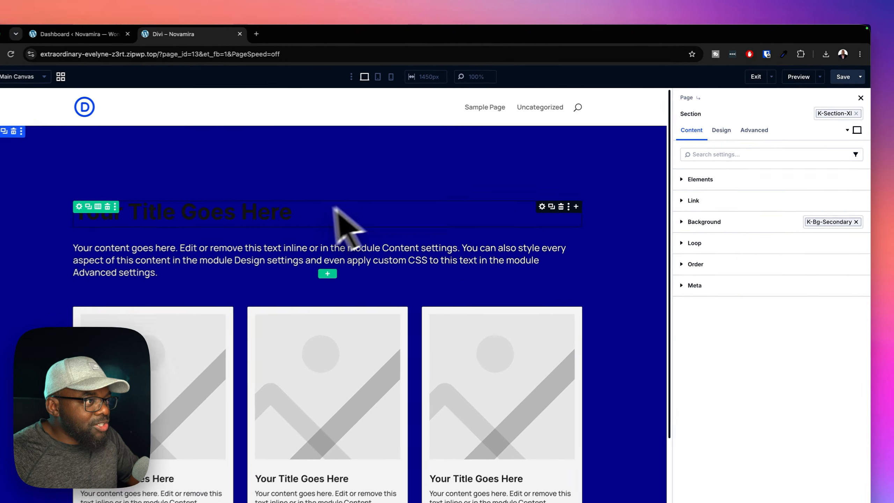
# Set the main title's heading text color to the Text-On-Secondary variable
pyautogui.click(279, 227)
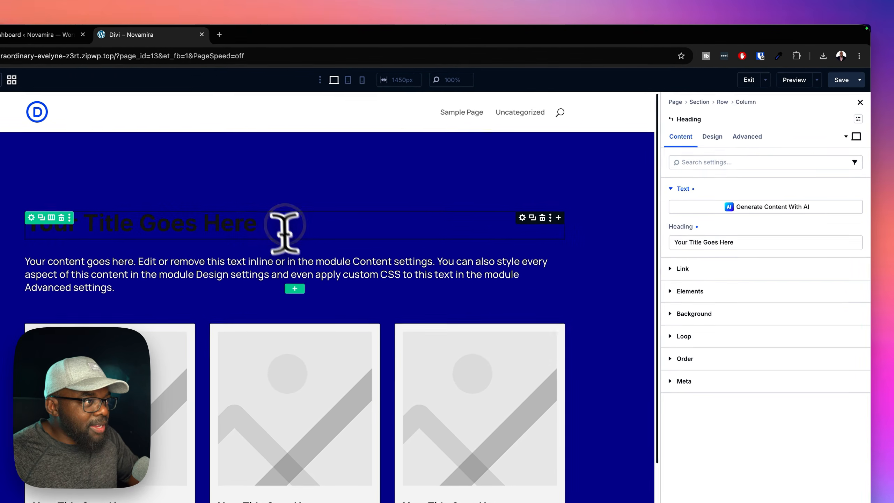
pyautogui.click(713, 136)
pyautogui.click(809, 234)
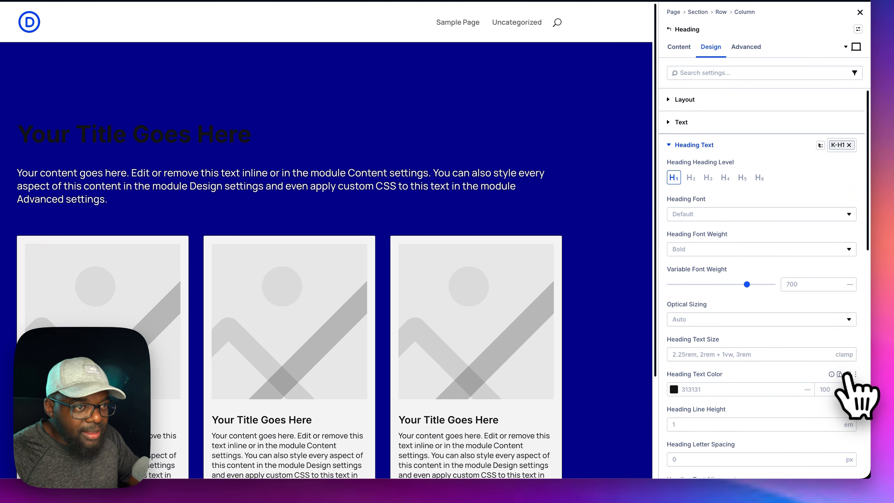
pyautogui.click(848, 374)
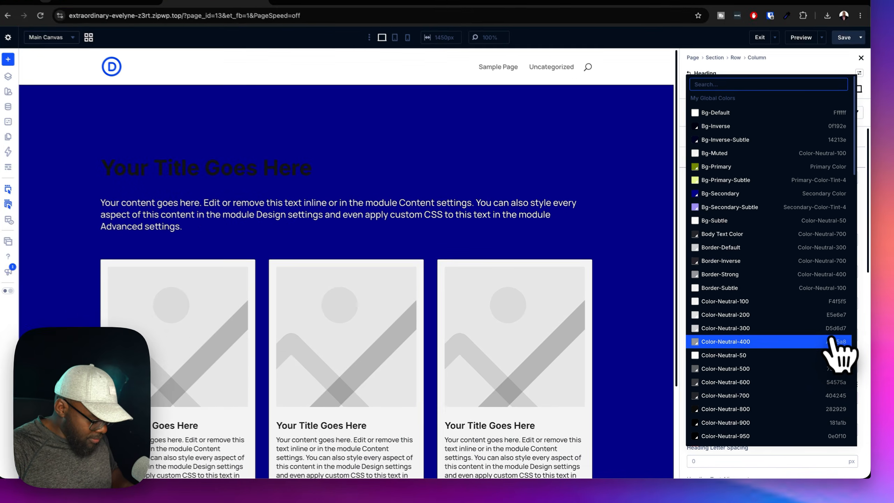
pyautogui.write('text')
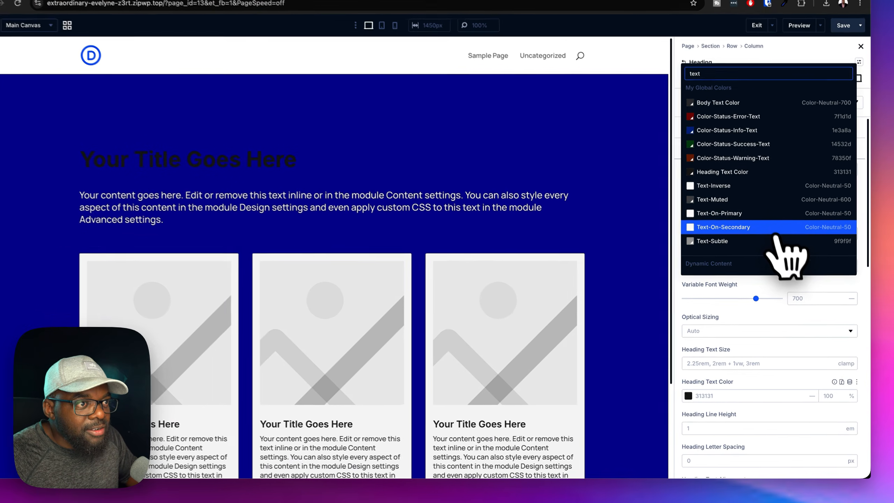
pyautogui.click(785, 252)
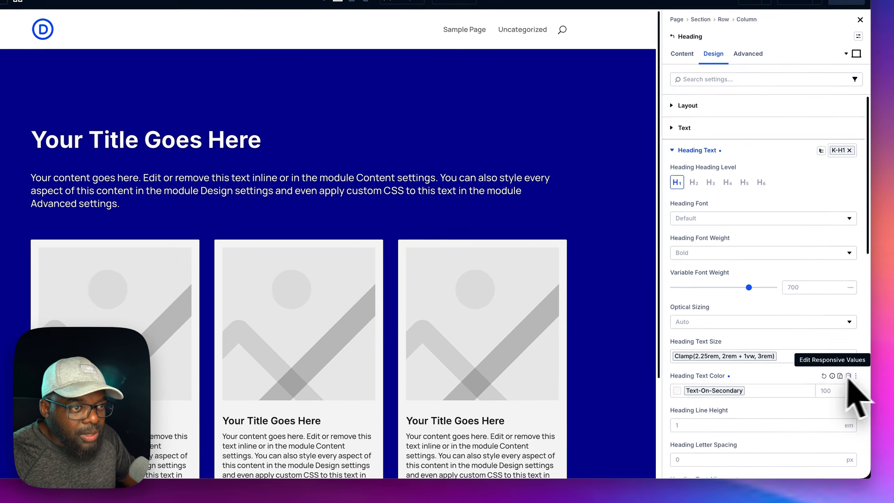
# Reset the main title's heading text color and pick a custom light gray, E4E4E4
pyautogui.click(833, 392)
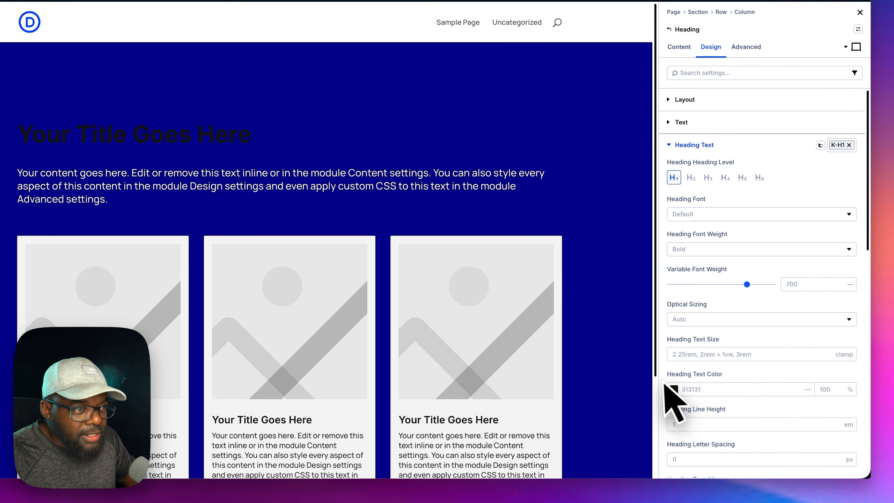
pyautogui.click(673, 389)
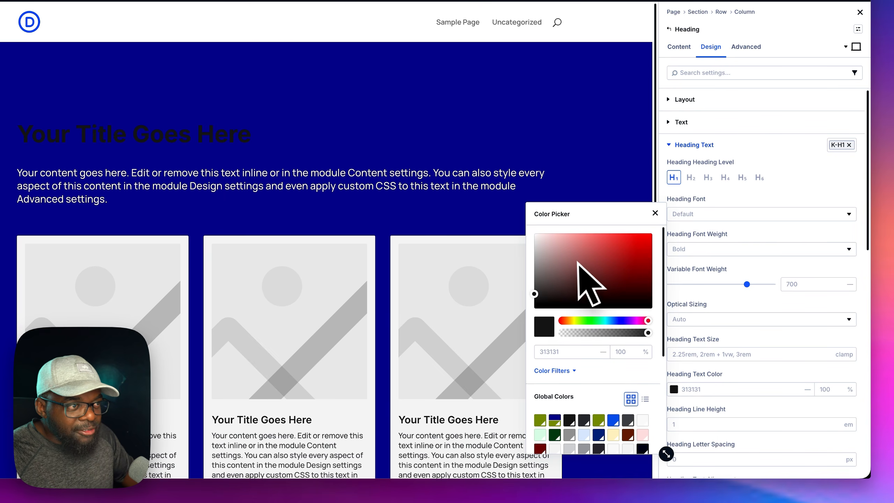
pyautogui.moveTo(542, 285); pyautogui.dragTo(546, 268)
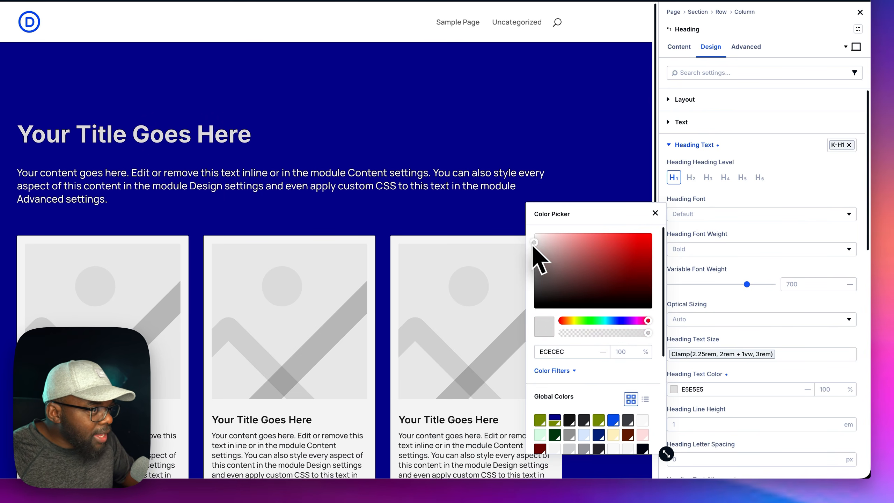
pyautogui.moveTo(533, 251); pyautogui.dragTo(535, 243)
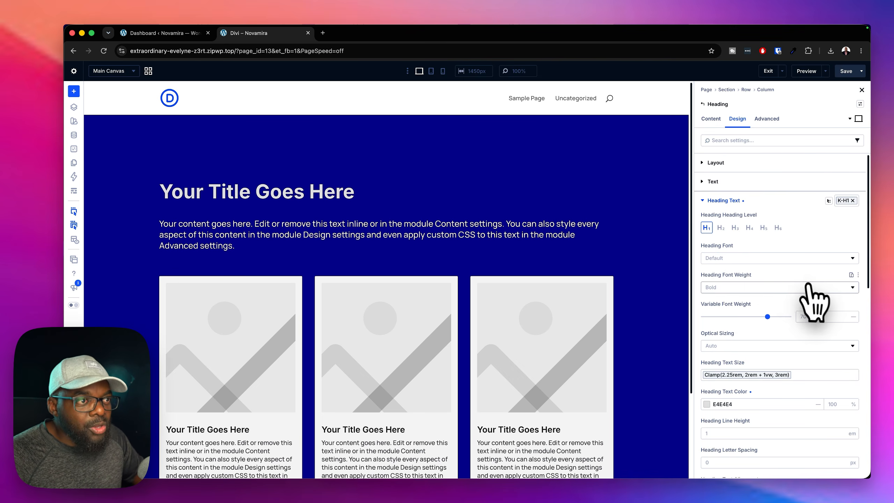
# Replace the page section's background preset with k-bg-muted
pyautogui.click(610, 139)
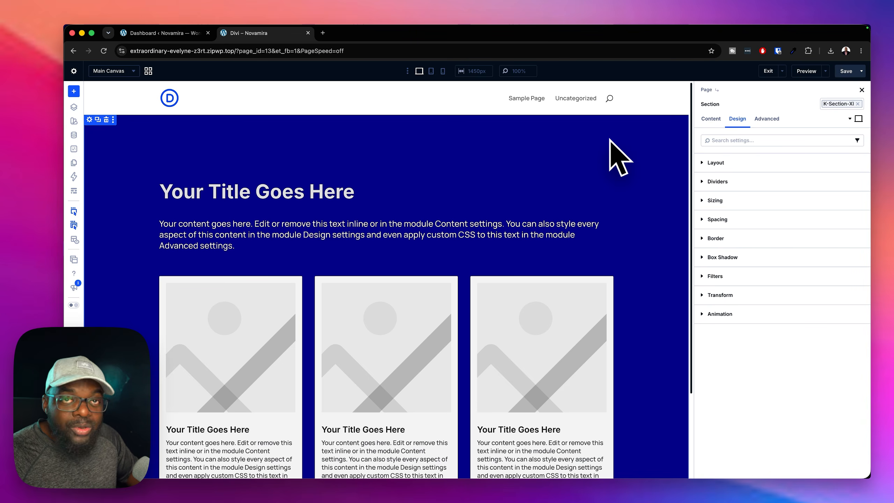
pyautogui.click(710, 119)
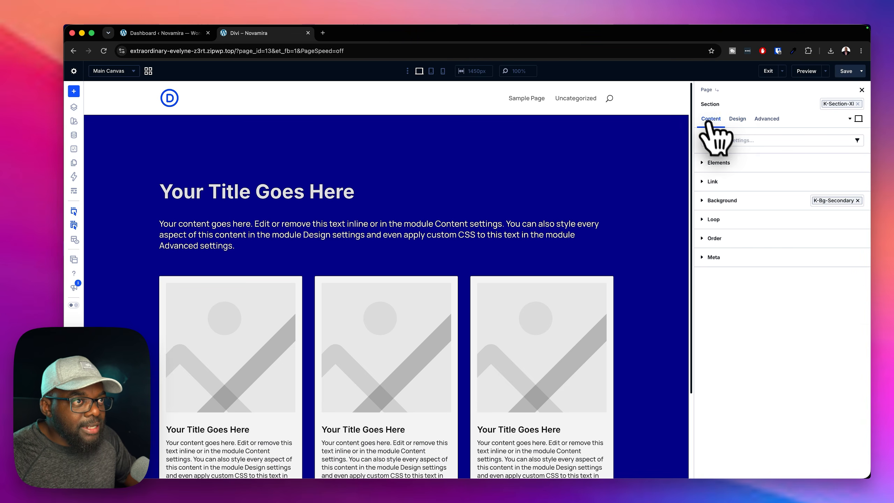
pyautogui.click(857, 201)
pyautogui.click(858, 201)
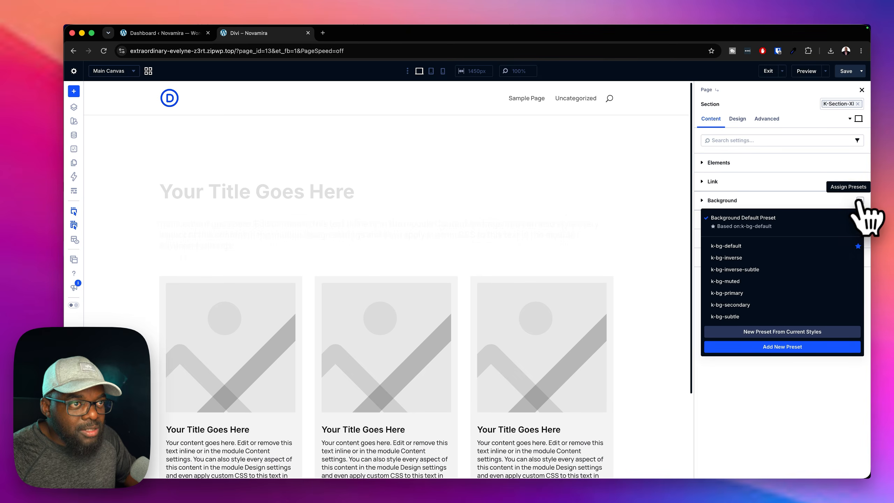
pyautogui.click(771, 281)
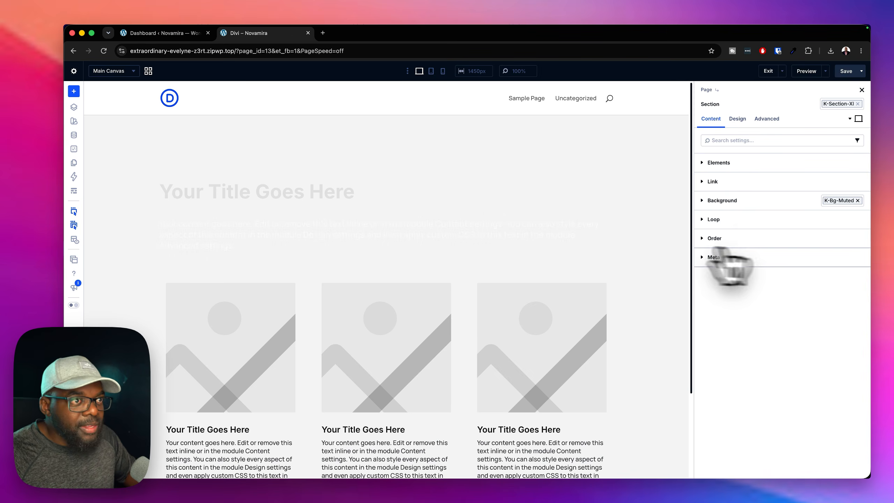
# Set the main title's heading text color to the Text-Muted variable
pyautogui.click(578, 187)
pyautogui.click(738, 119)
pyautogui.click(753, 201)
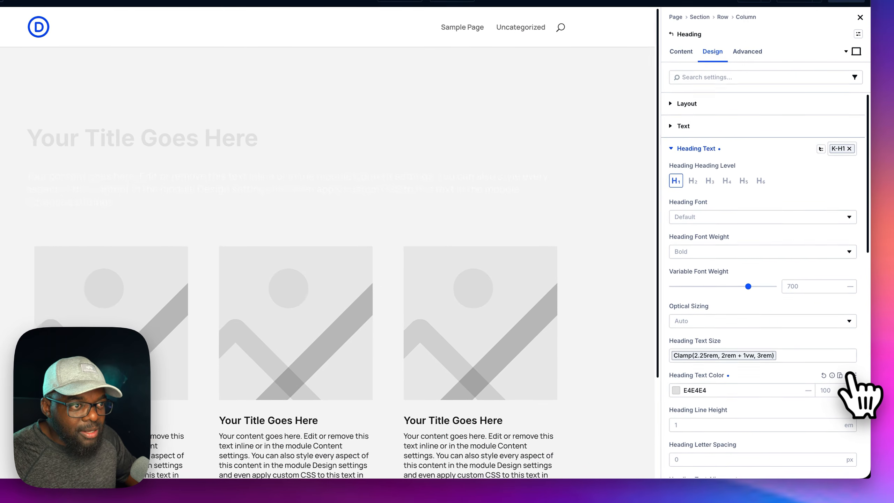
pyautogui.click(852, 391)
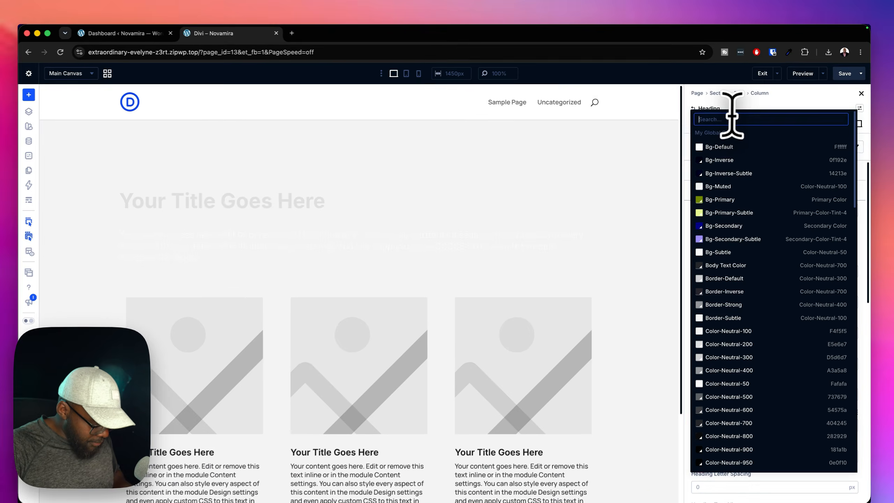
pyautogui.write('text')
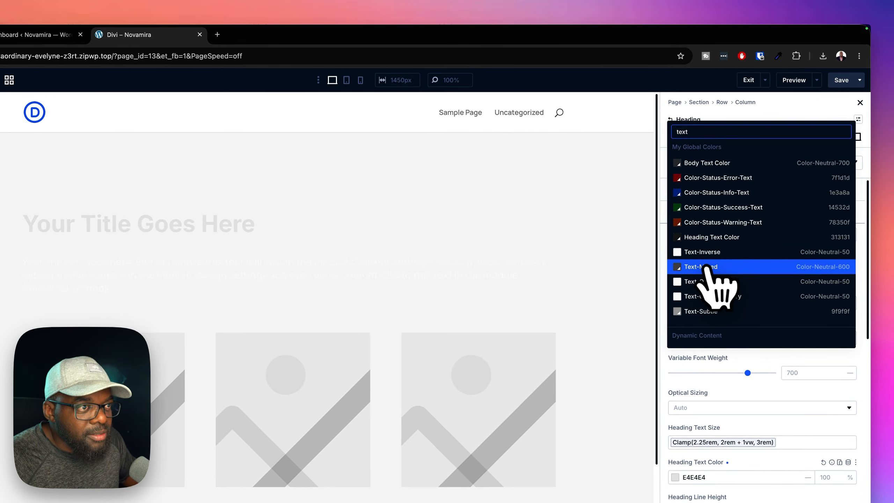
pyautogui.click(727, 229)
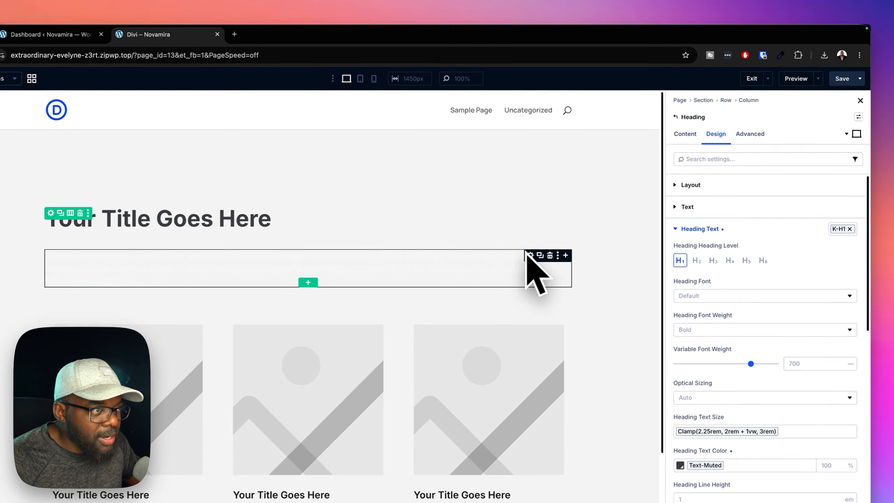
# Set the text color of the paragraph under the title to the Text-Muted variable
pyautogui.click(530, 255)
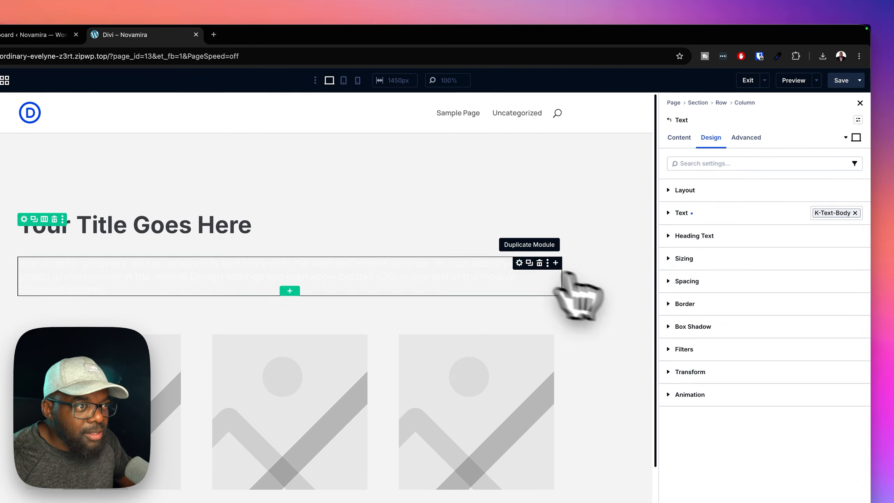
pyautogui.click(728, 213)
pyautogui.click(849, 301)
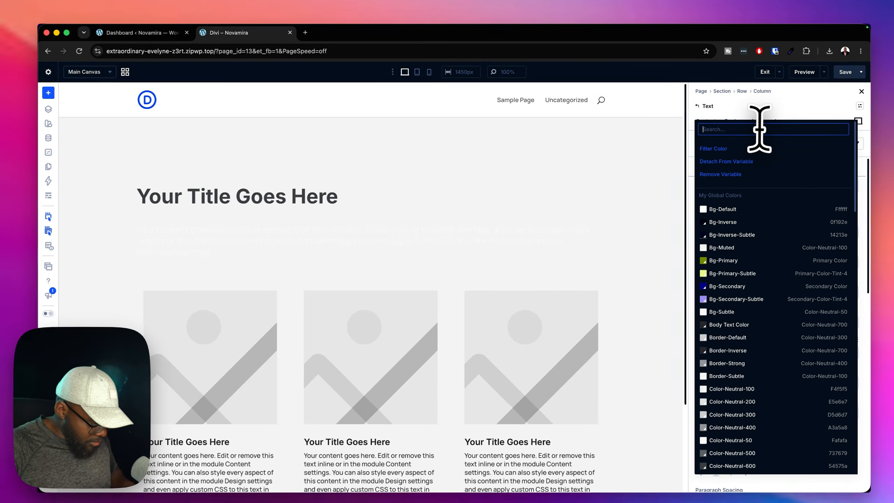
pyautogui.write('text on')
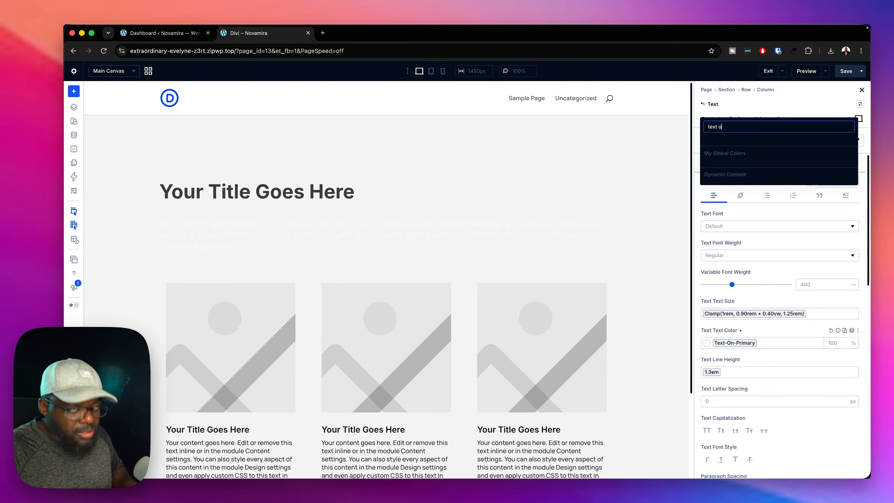
pyautogui.press('BackSpace')
pyautogui.press('BackSpace')
pyautogui.write('-o')
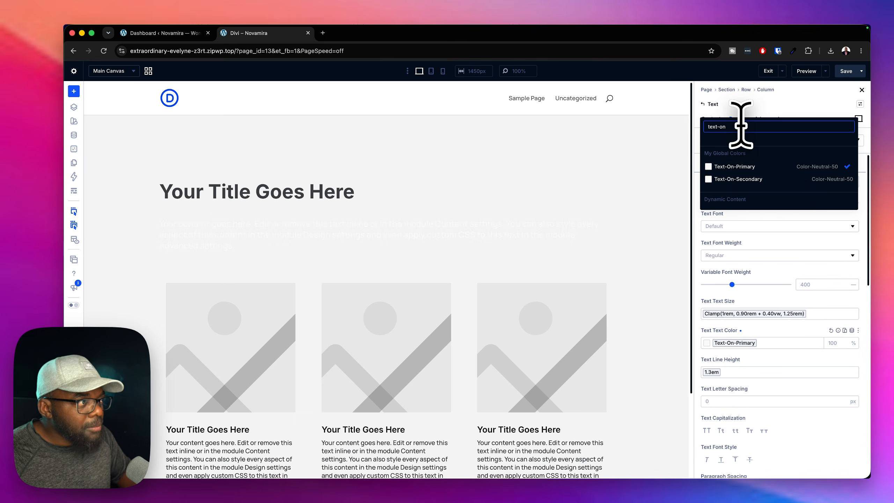
pyautogui.press('BackSpace')
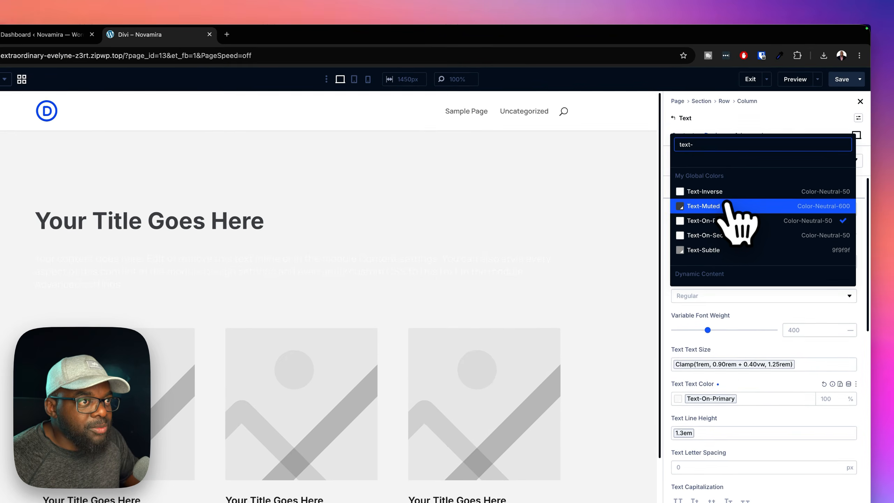
pyautogui.click(749, 177)
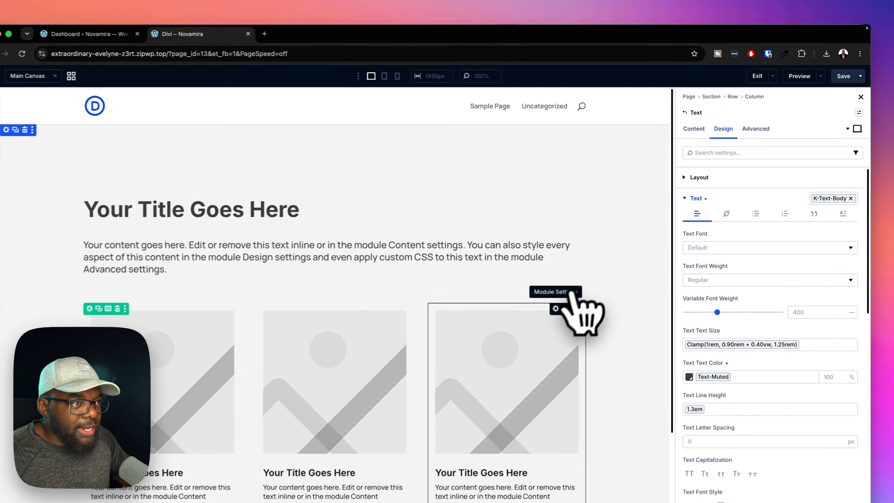
# Apply the border small preset to the third blurb card
pyautogui.click(533, 329)
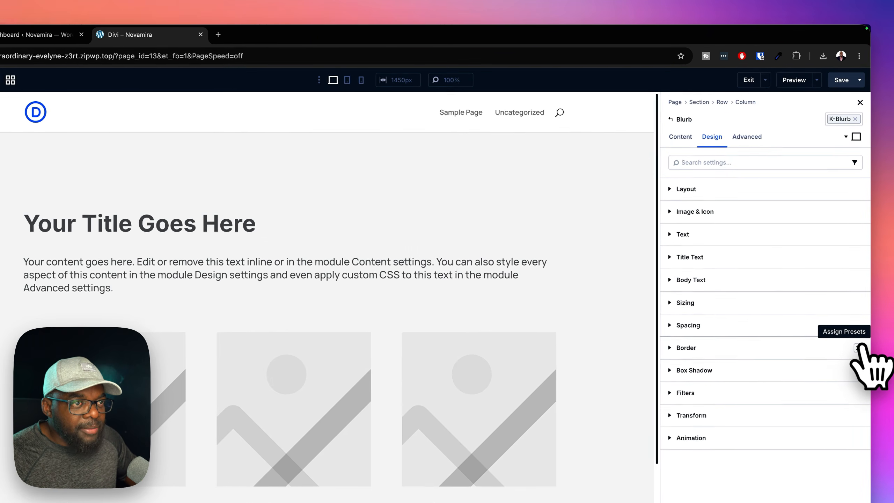
pyautogui.click(860, 296)
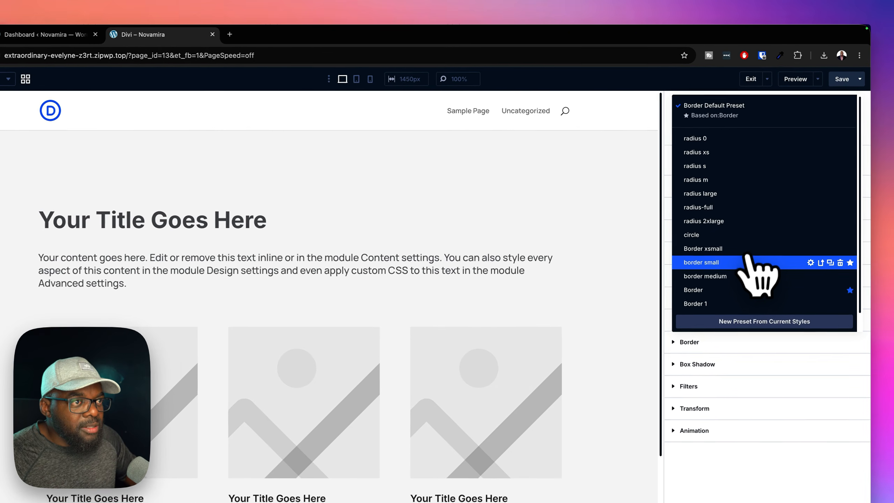
pyautogui.click(757, 227)
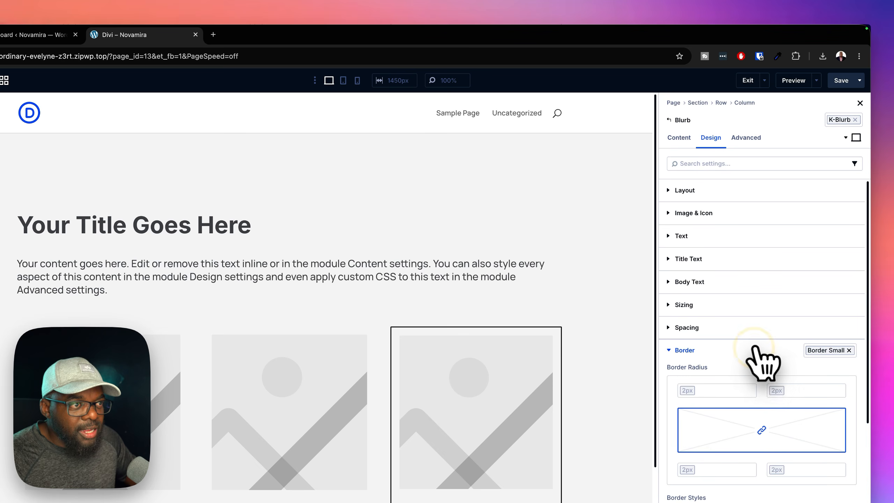
# Set the third blurb card's border width to the Border-Xs variable
pyautogui.scroll(-5, 823, 394)
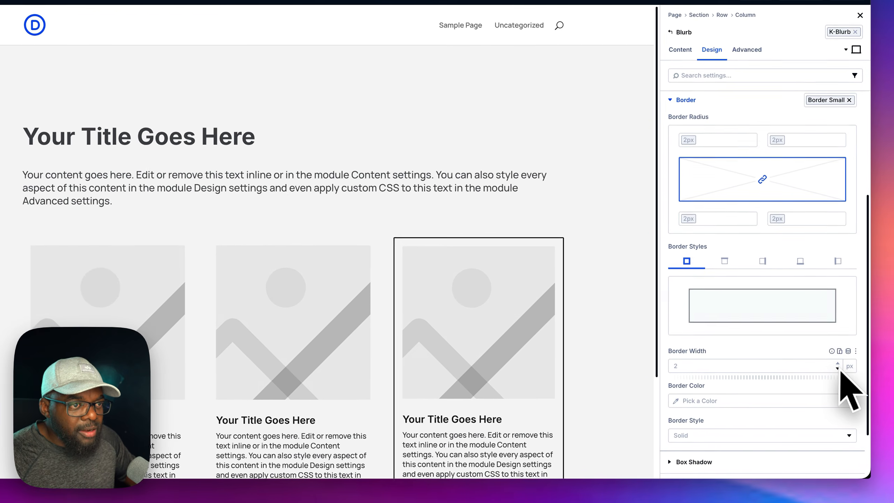
pyautogui.click(849, 351)
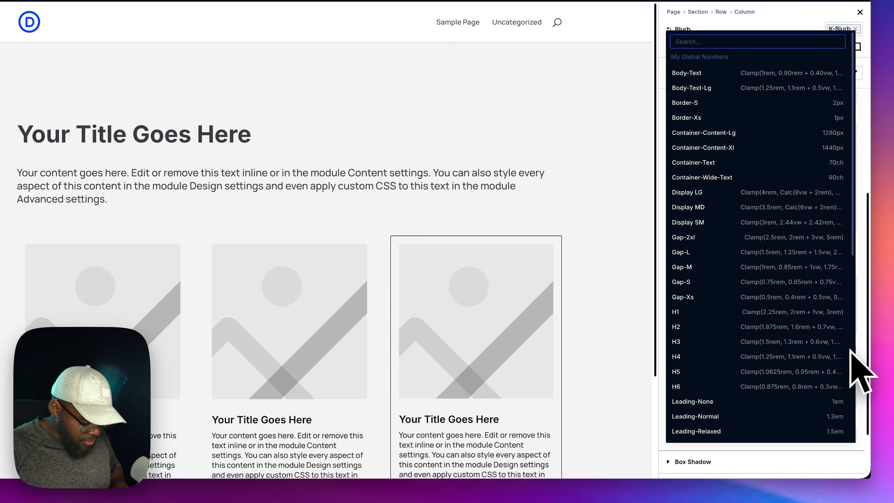
pyautogui.write('bo')
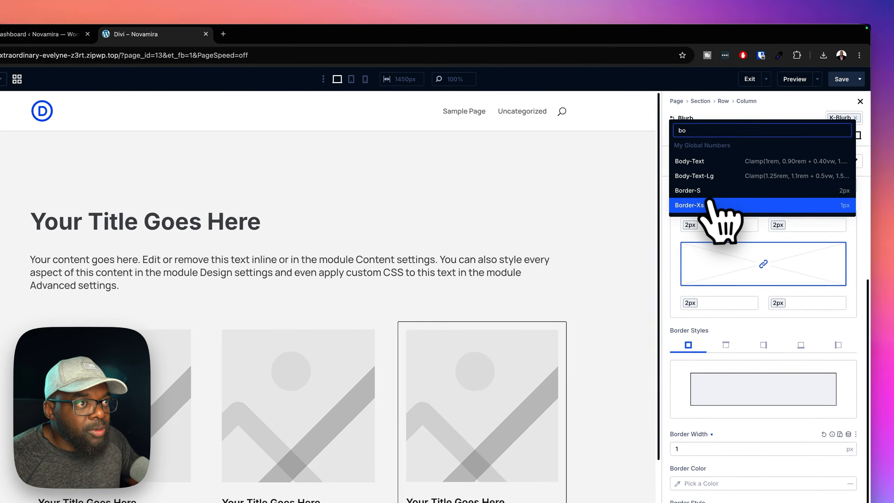
pyautogui.click(705, 118)
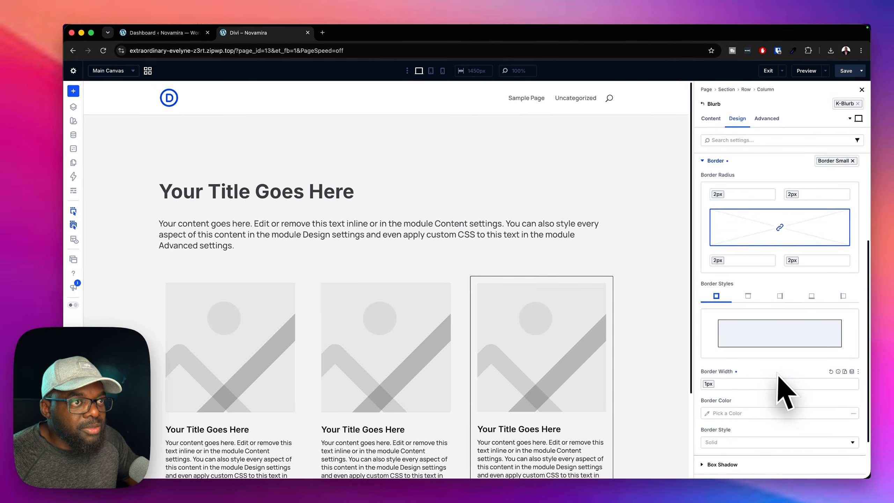
# Replace the third blurb card's border preset with radius large and collapse its border settings
pyautogui.scroll(4, 769, 381)
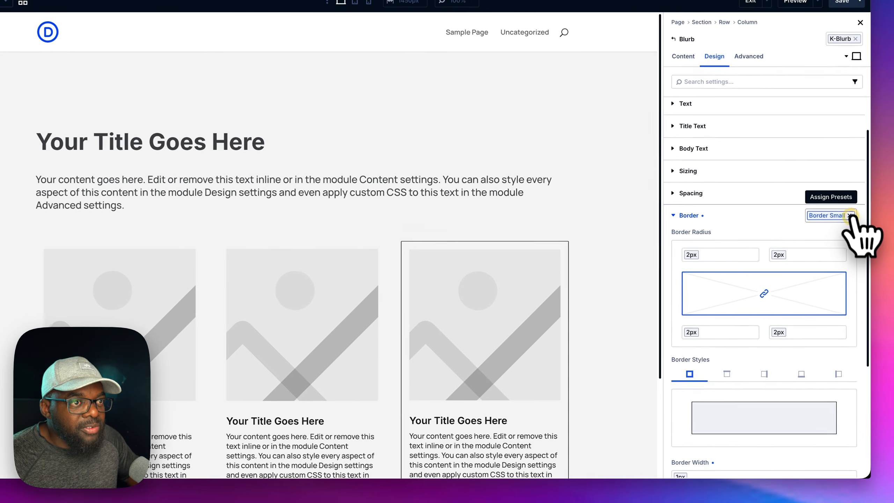
pyautogui.click(852, 216)
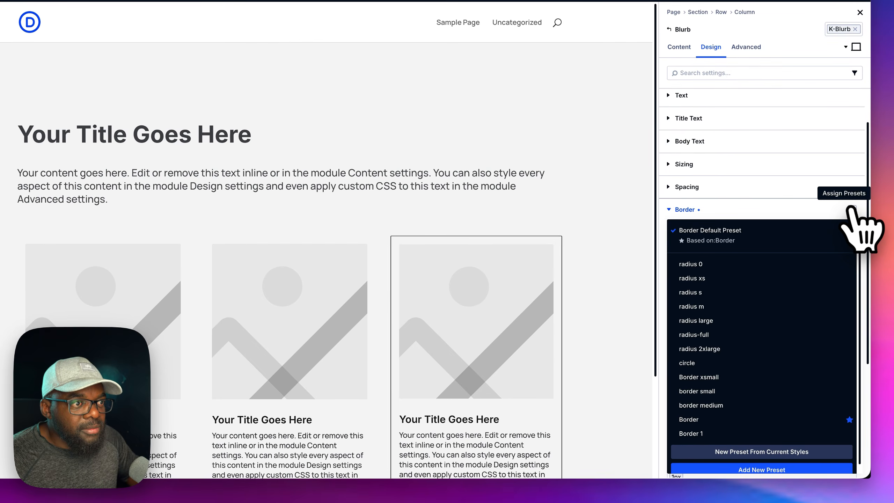
pyautogui.click(732, 306)
pyautogui.click(847, 211)
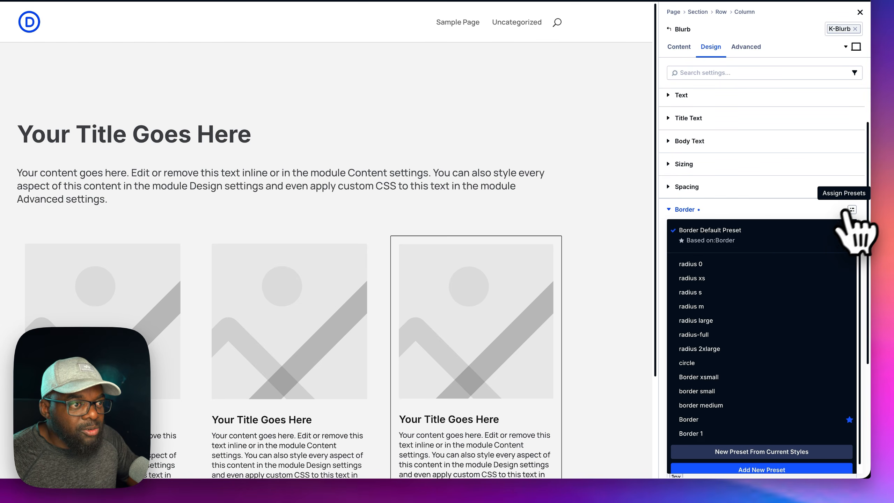
pyautogui.click(726, 320)
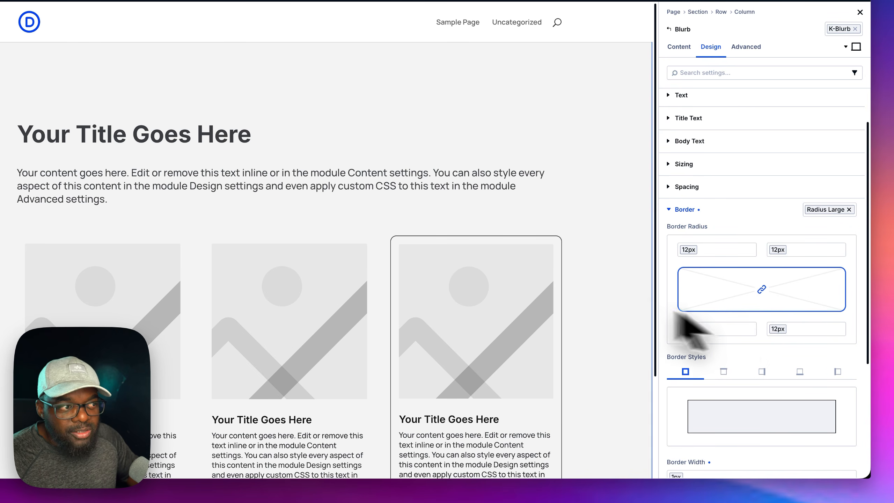
pyautogui.scroll(-3, 598, 317)
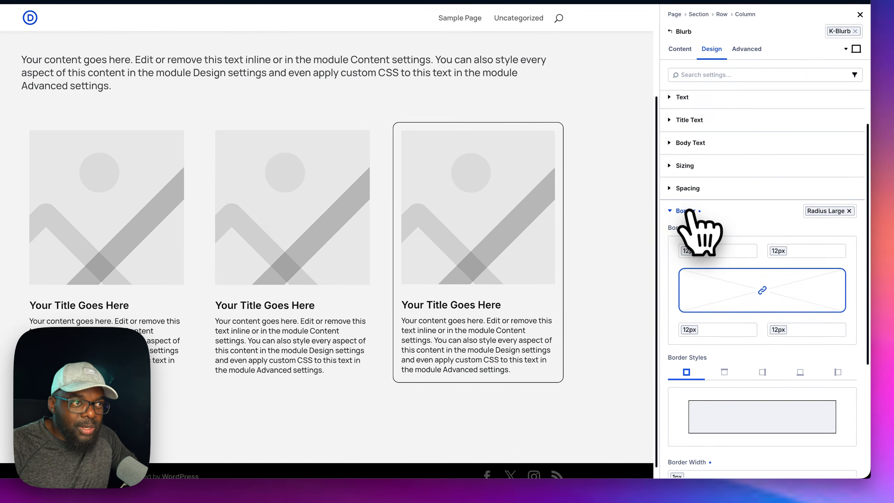
pyautogui.click(716, 255)
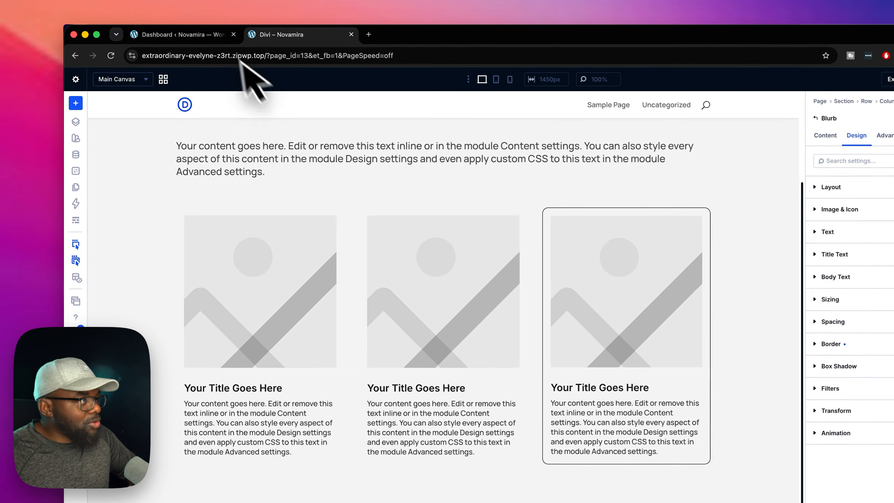
# Switch to the KrafterPRO dashboard and examine how the Brand Preview mockup uses the current brand color
pyautogui.click(197, 34)
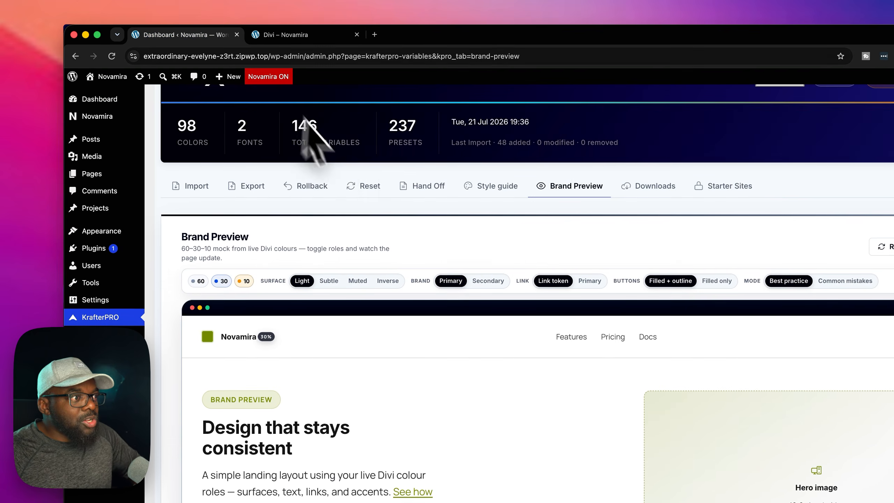
pyautogui.scroll(-3, 525, 384)
pyautogui.scroll(5, 522, 326)
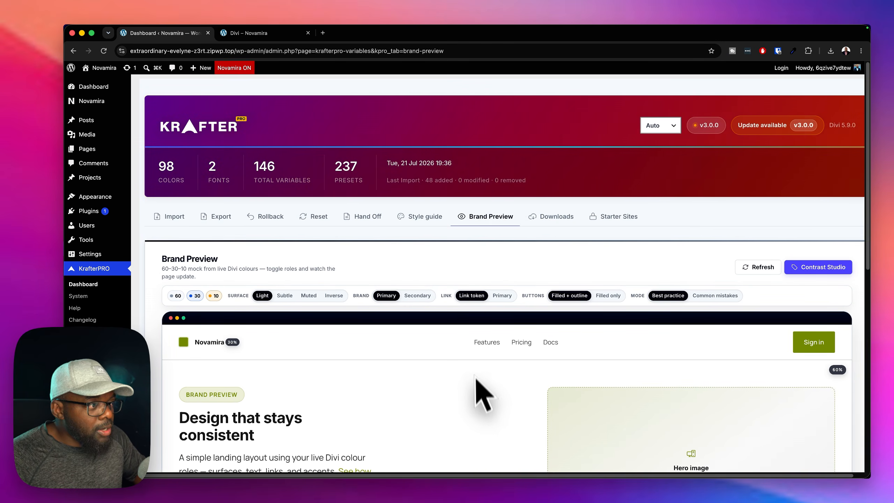
pyautogui.scroll(-4, 478, 384)
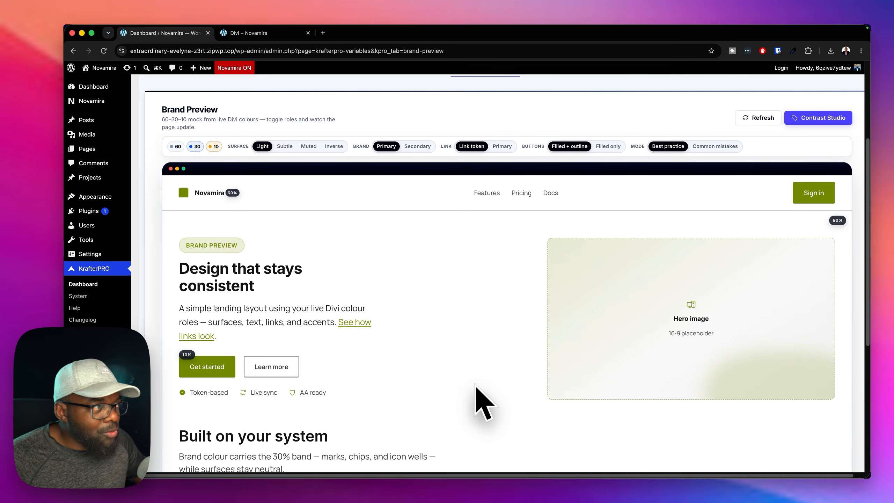
# Return to the Divi builder, change the Primary Color variable to purple 4D3E96, and save the variables
pyautogui.click(269, 33)
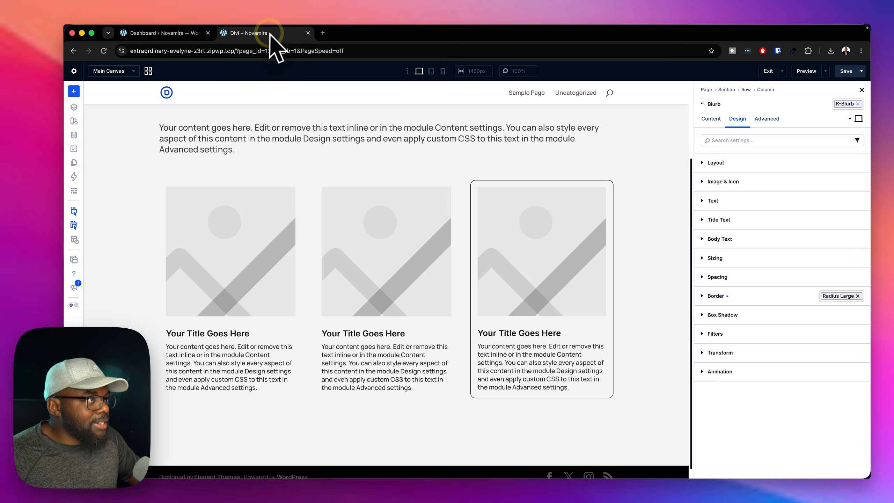
pyautogui.scroll(3, 139, 269)
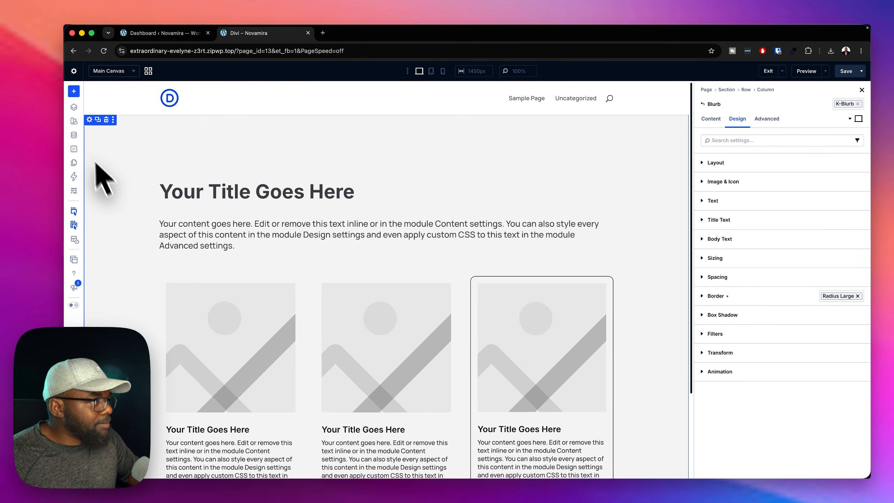
pyautogui.click(74, 135)
pyautogui.click(143, 167)
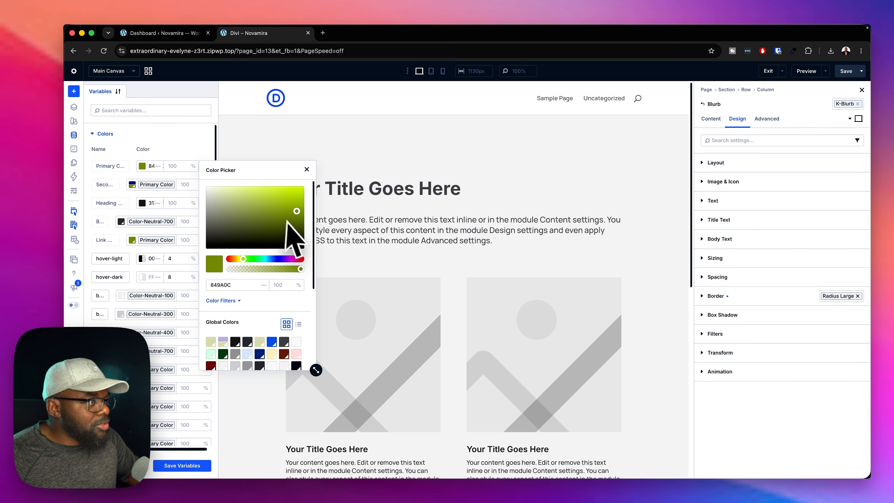
pyautogui.moveTo(248, 263); pyautogui.dragTo(279, 259)
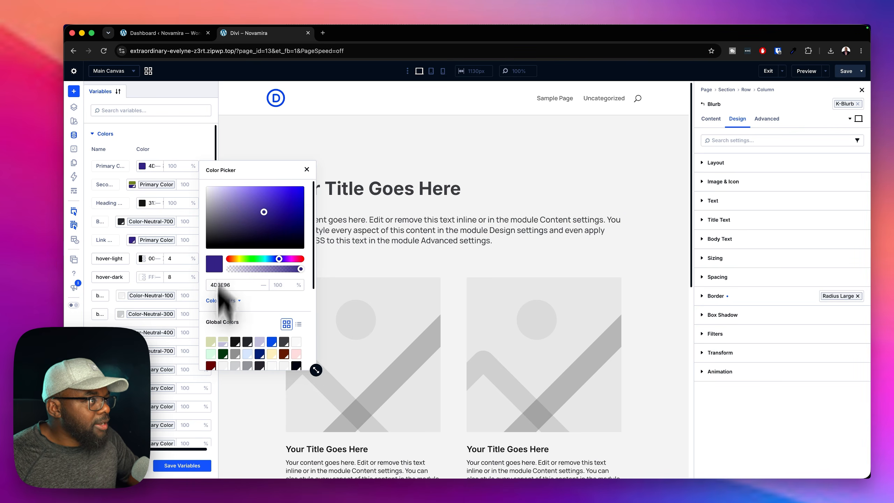
pyautogui.click(197, 466)
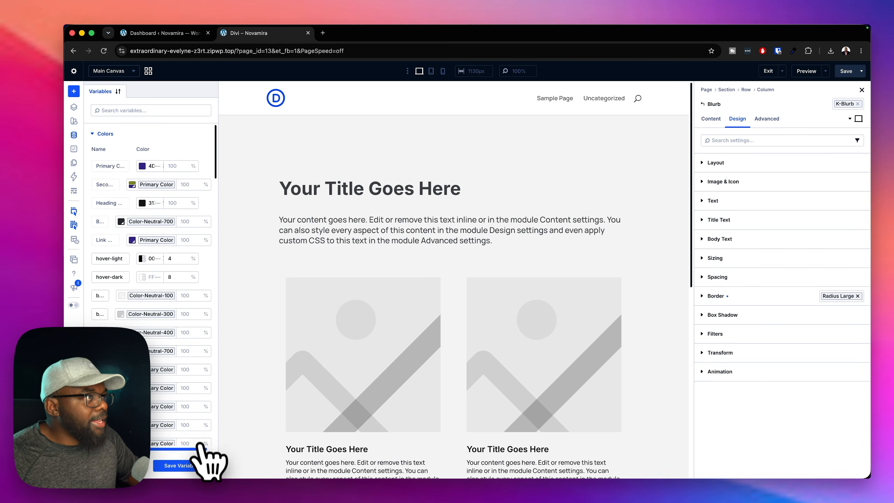
# Review the Brand Preview mockup in the KrafterPRO dashboard with the new primary color
pyautogui.click(176, 32)
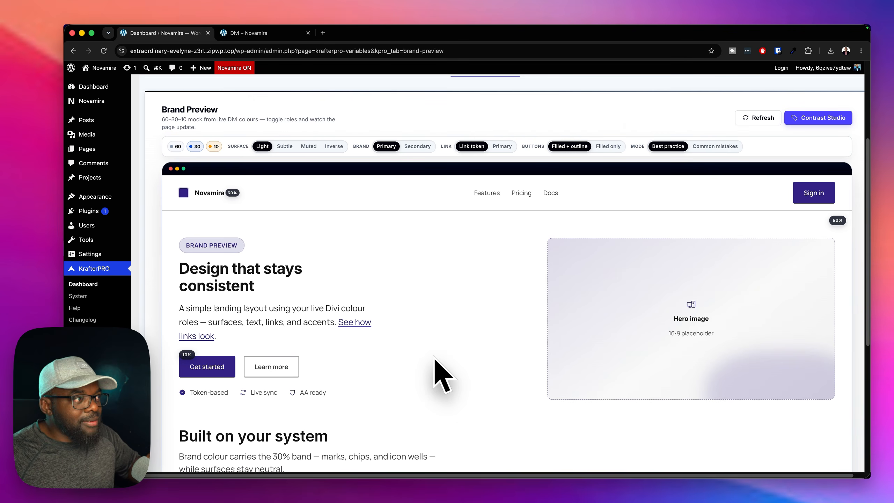
pyautogui.scroll(-5, 436, 366)
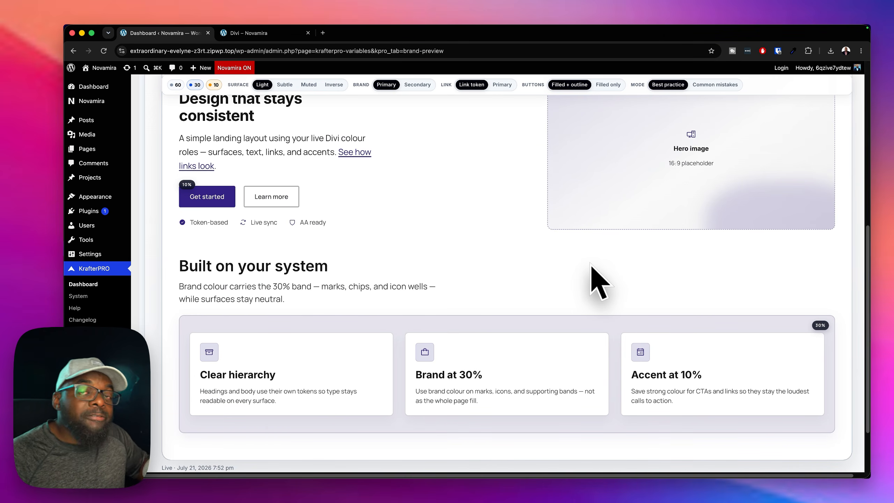
pyautogui.scroll(6, 479, 280)
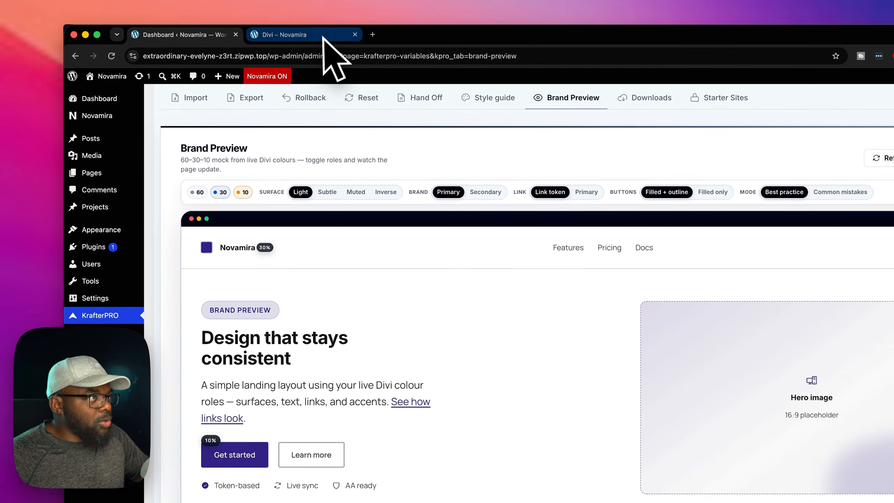
# Return to the Divi builder, hide the variables list, and preview the page on the front end to review its layout
pyautogui.click(278, 33)
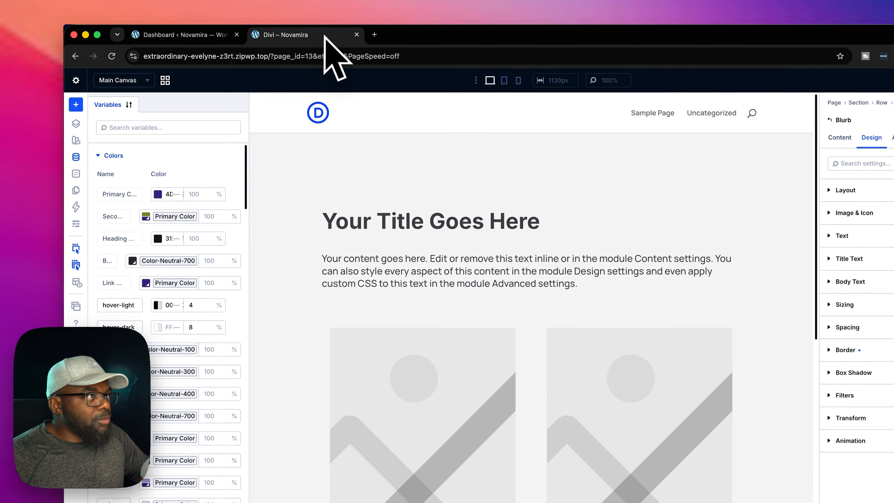
pyautogui.click(76, 157)
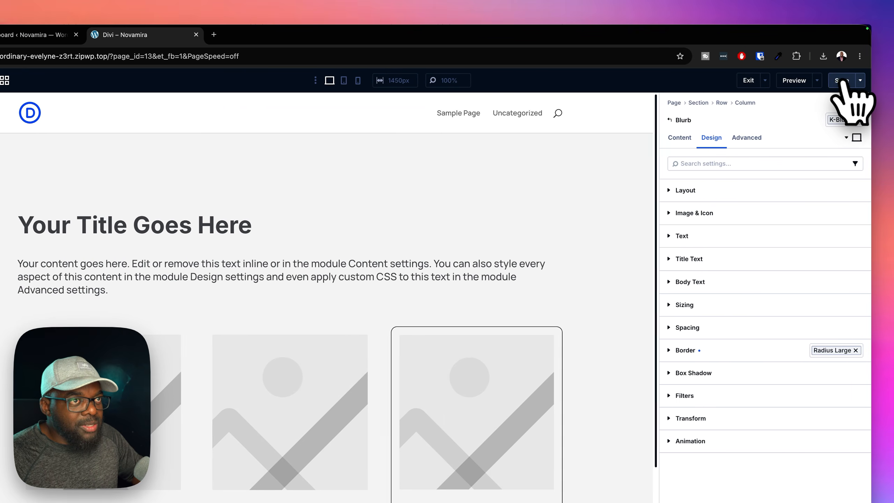
pyautogui.click(817, 80)
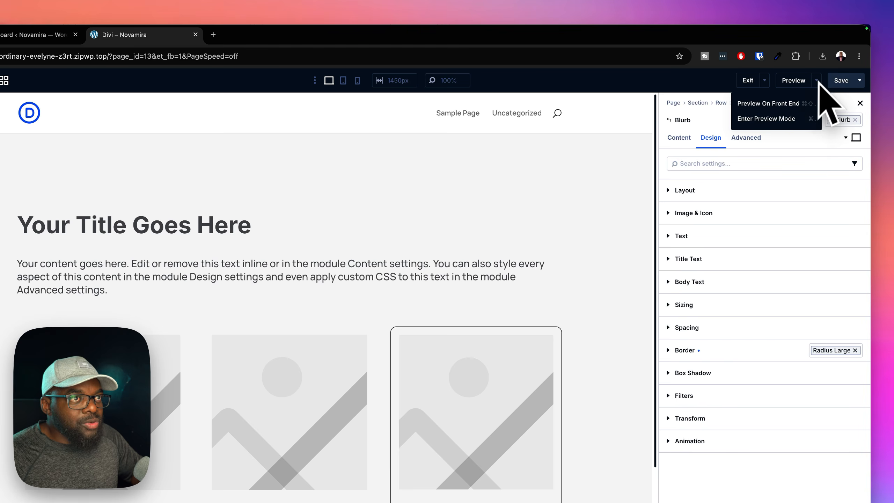
pyautogui.click(785, 103)
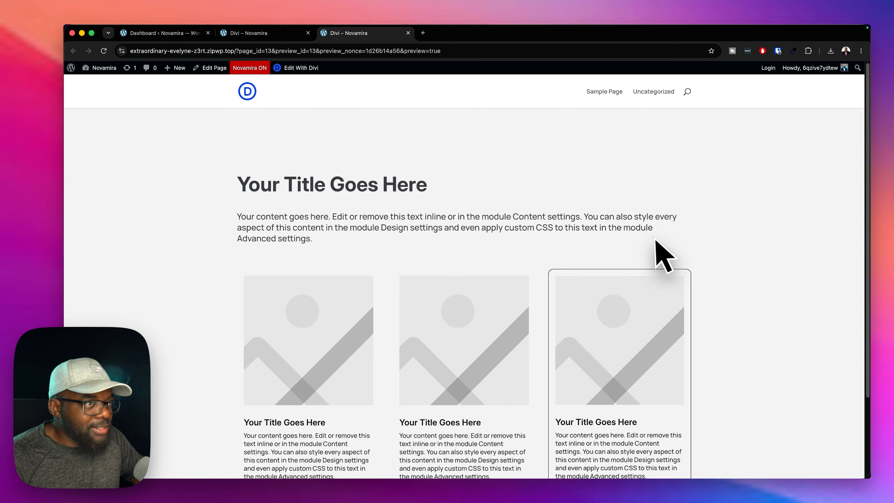
pyautogui.scroll(-3, 663, 255)
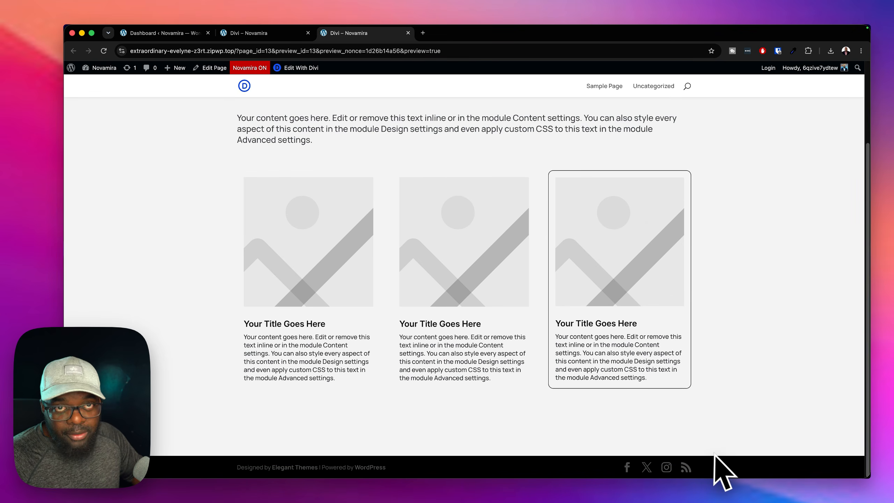
pyautogui.scroll(3, 701, 387)
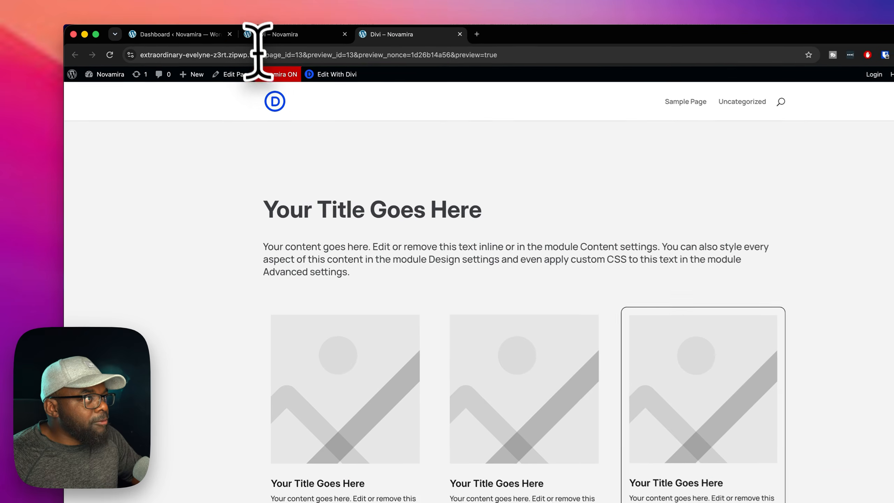
# Load the nonexistent address /jfjfjfjf on the site to view its page-not-found layout
pyautogui.moveTo(261, 55); pyautogui.dragTo(539, 61)
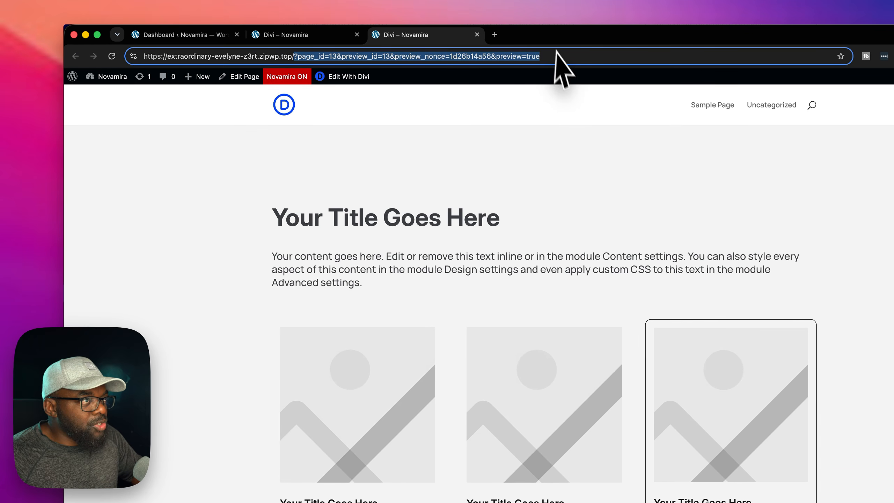
pyautogui.press('BackSpace')
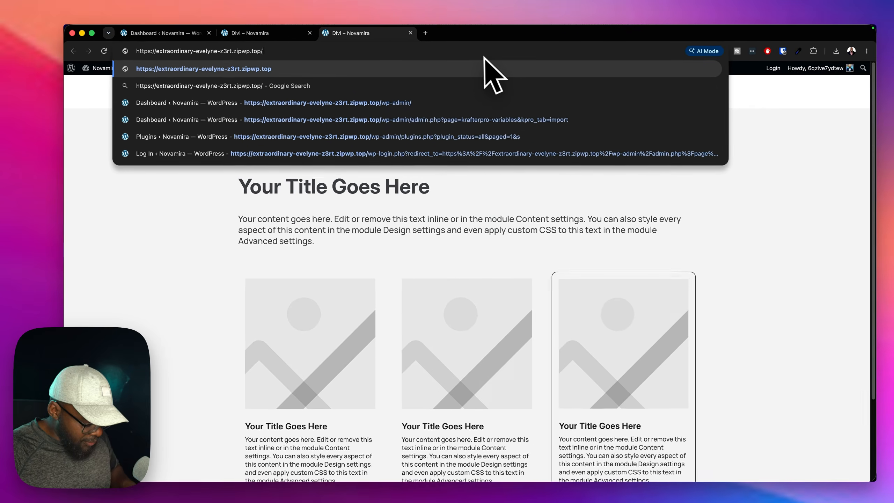
pyautogui.write('jfjfjfjf')
pyautogui.press('Return')
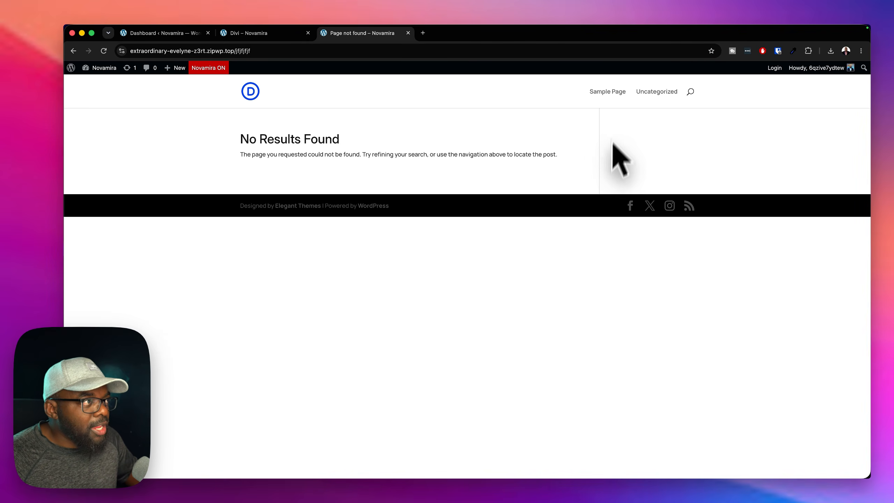
# Search the site for "divi" to view the search results layout
pyautogui.click(689, 92)
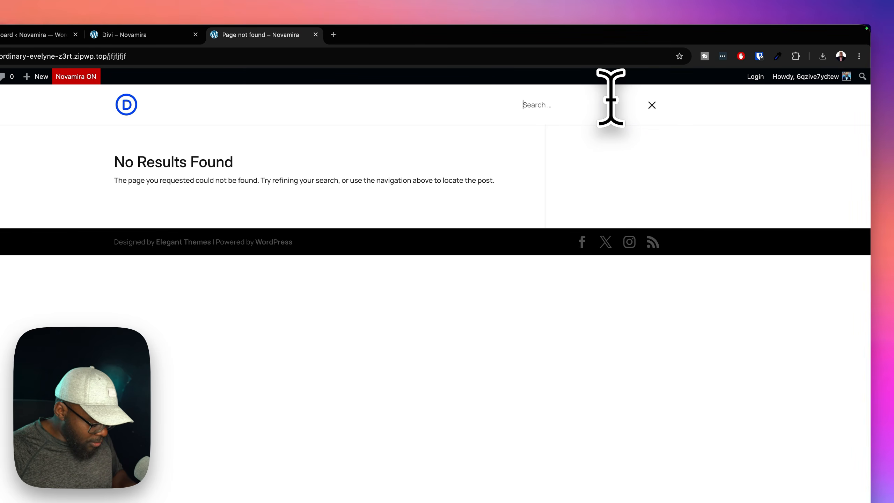
pyautogui.write('divi')
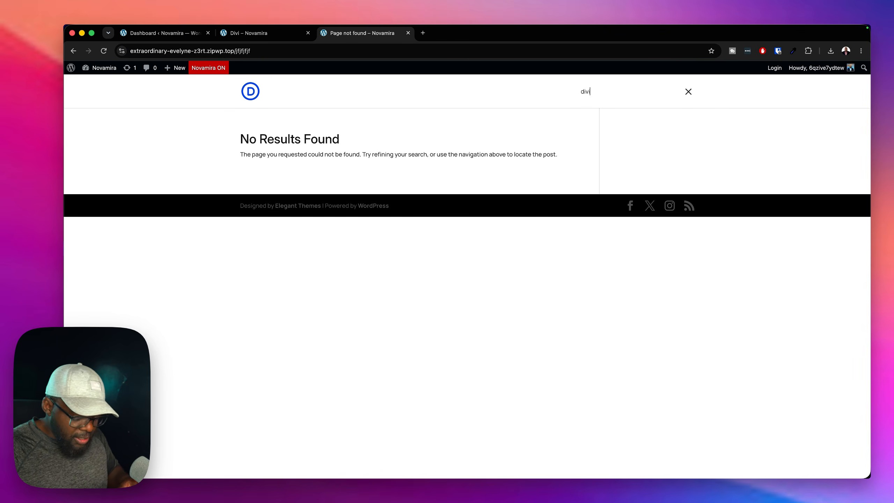
pyautogui.press('Return')
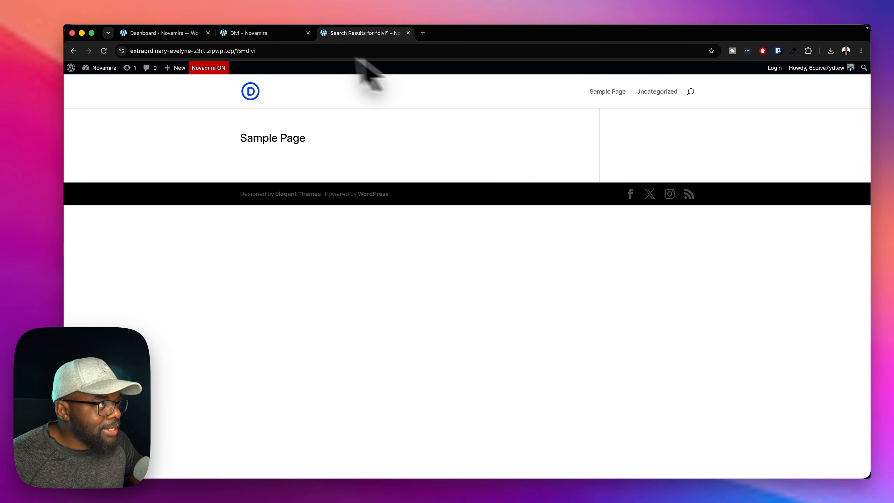
# In the KrafterPRO dashboard, download the Theme Builder template from the available downloads
pyautogui.click(192, 33)
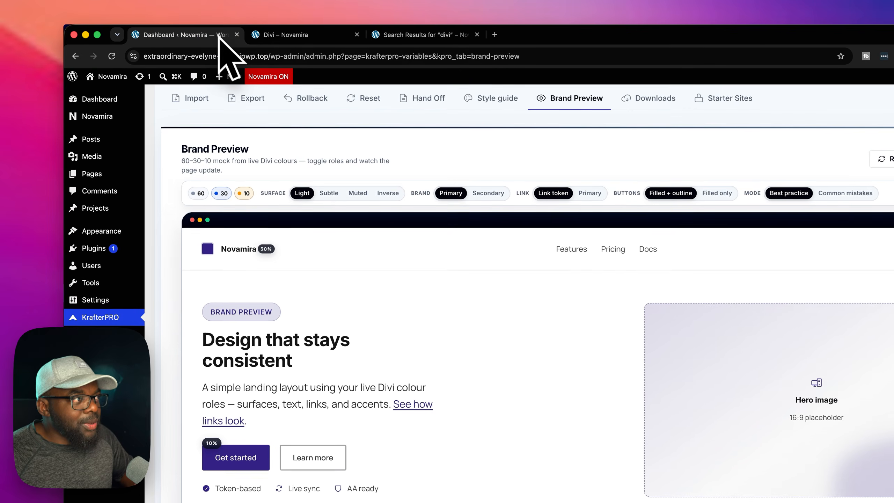
pyautogui.scroll(4, 484, 343)
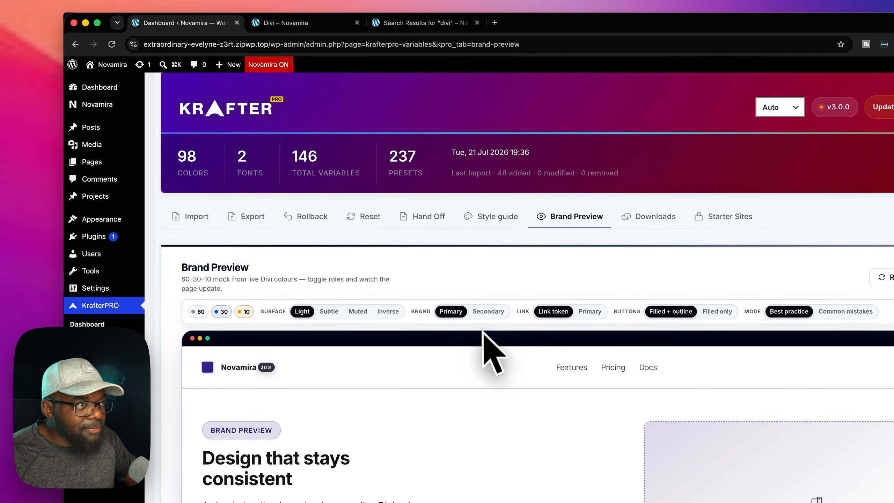
pyautogui.click(656, 218)
pyautogui.scroll(-3, 633, 282)
pyautogui.scroll(-3, 606, 296)
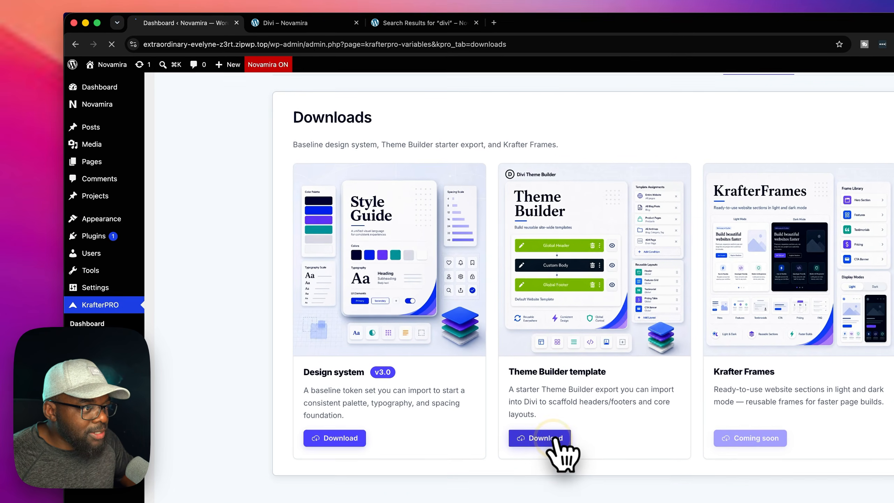
pyautogui.click(476, 379)
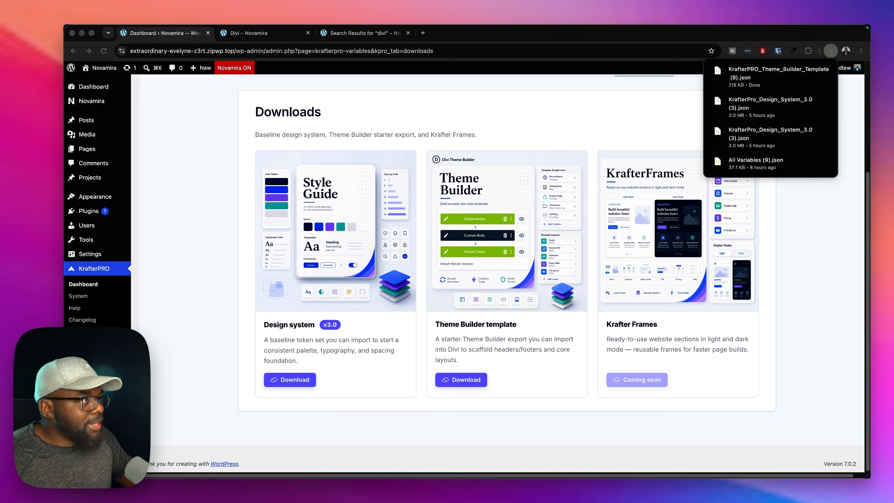
# Import KrafterPRO_Theme_Builder_Template (8).json as the Theme Builder template in KrafterPRO, and open the Divi Theme Builder
pyautogui.scroll(5, 185, 239)
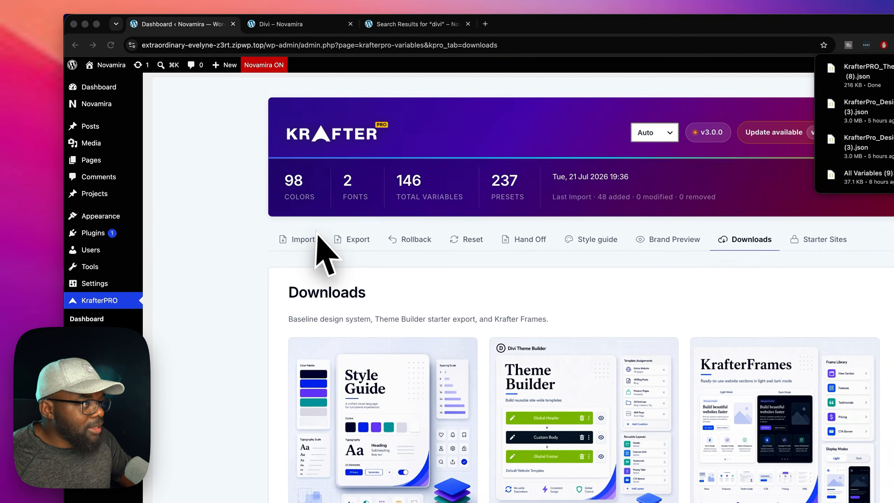
pyautogui.click(305, 240)
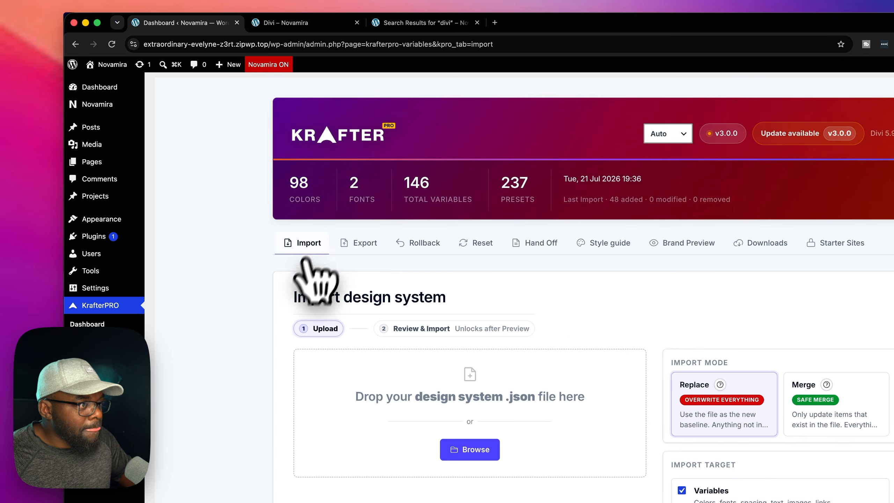
pyautogui.scroll(-2, 240, 330)
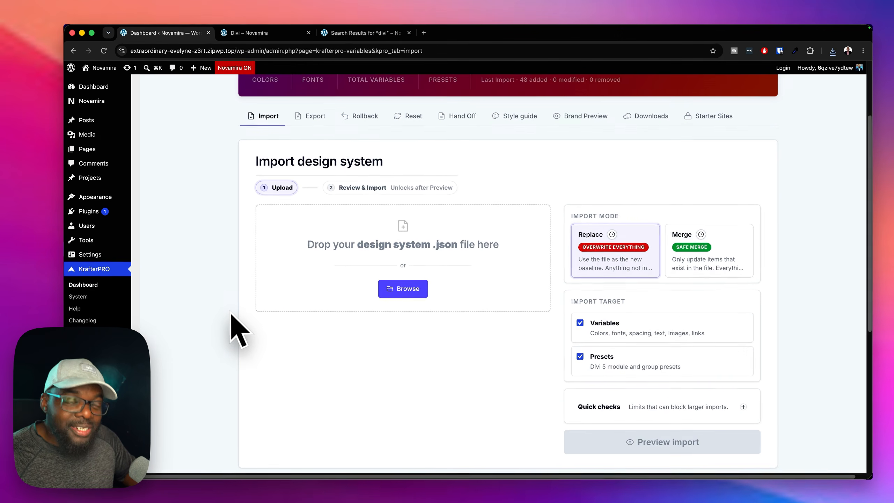
pyautogui.scroll(-6, 231, 311)
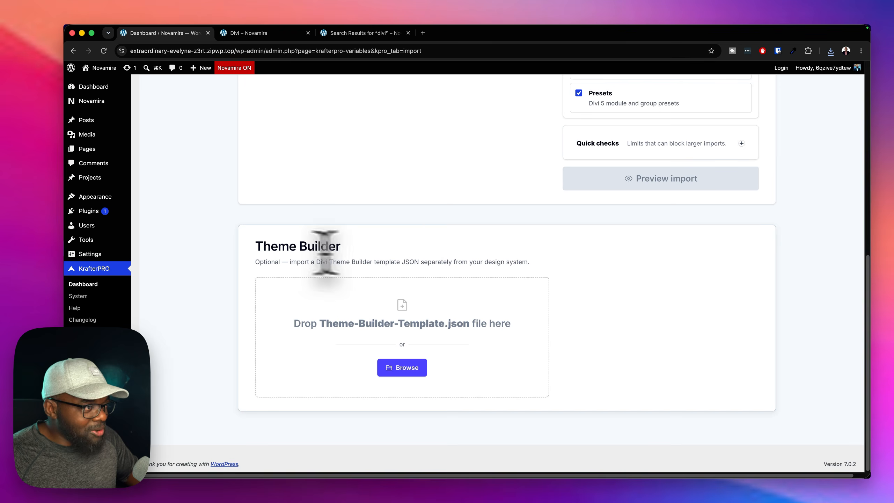
pyautogui.moveTo(65, 238); pyautogui.dragTo(483, 333)
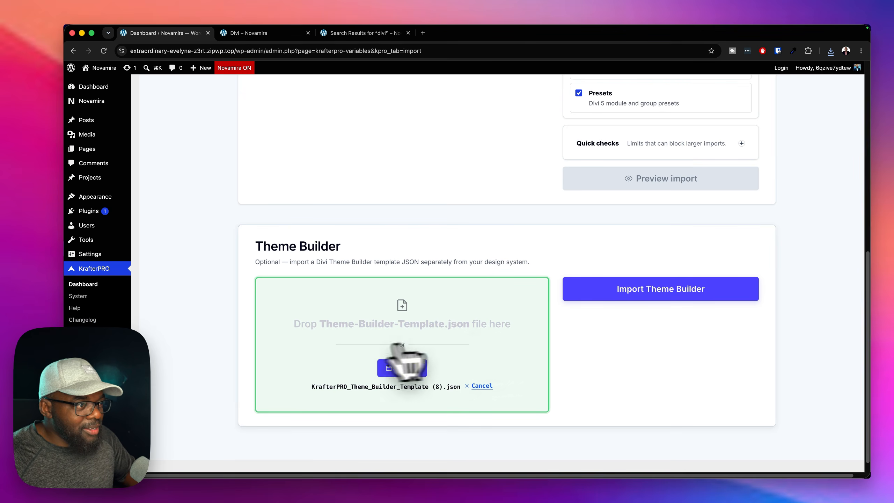
pyautogui.click(673, 289)
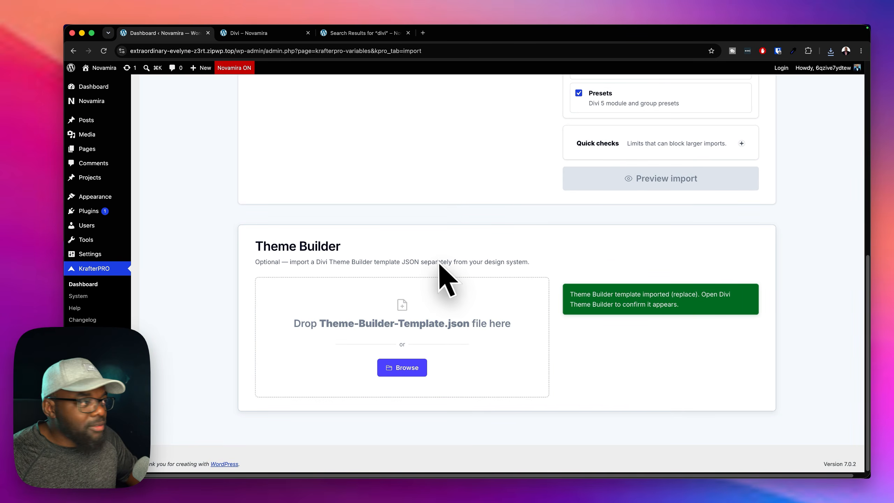
pyautogui.moveTo(88, 351)
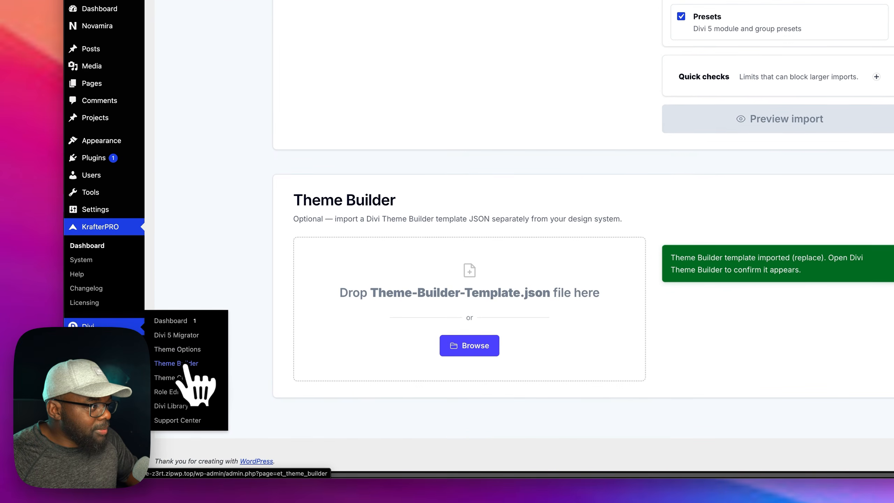
pyautogui.click(184, 365)
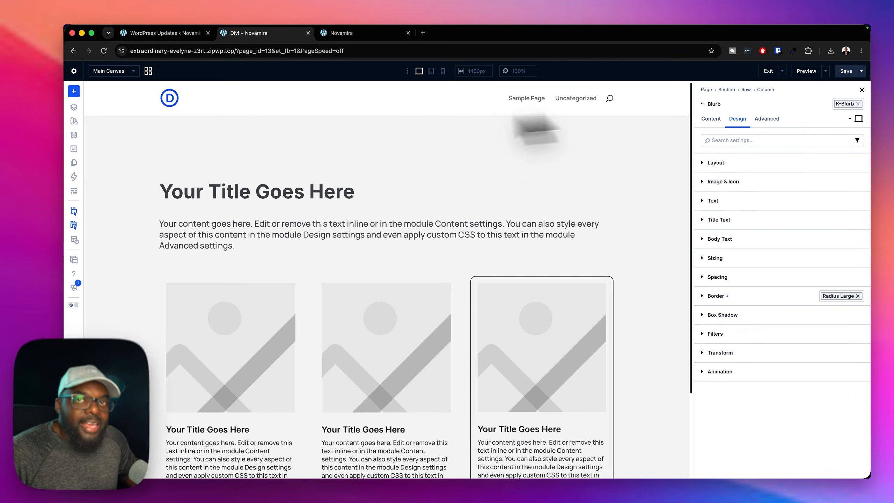
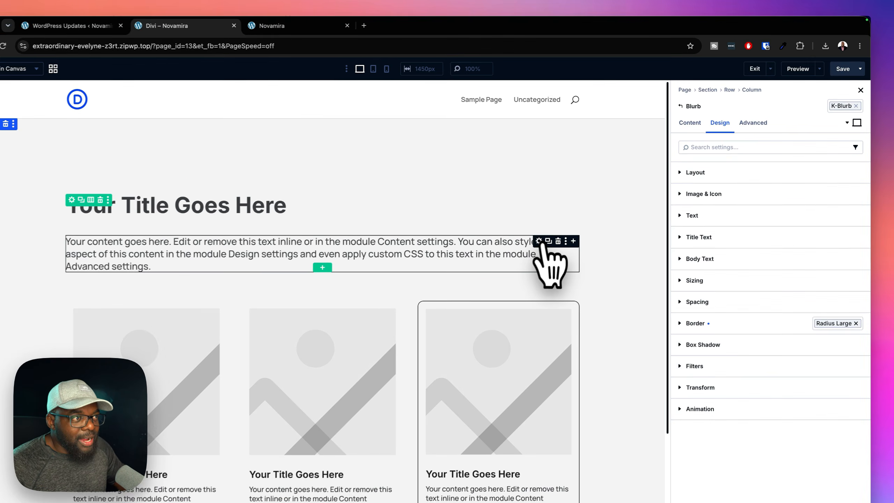
# Create a new preset from the current styles of the text module below the main title, and name it mak-text
pyautogui.click(577, 223)
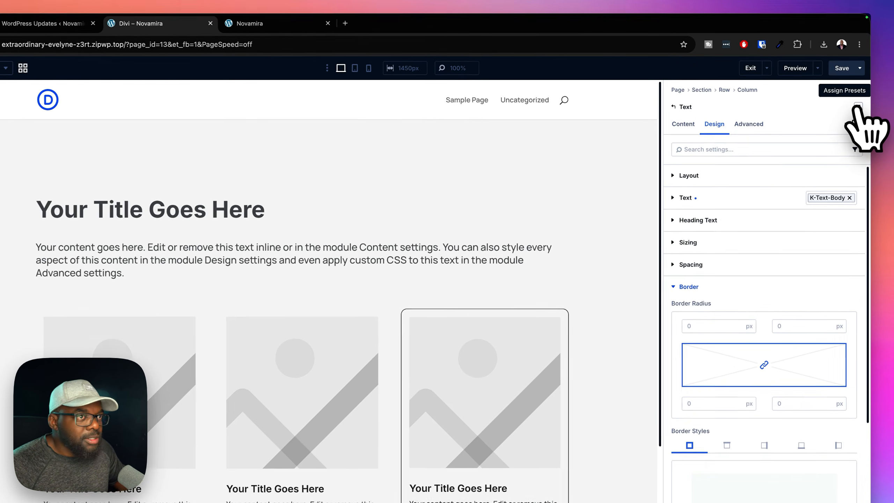
pyautogui.click(860, 105)
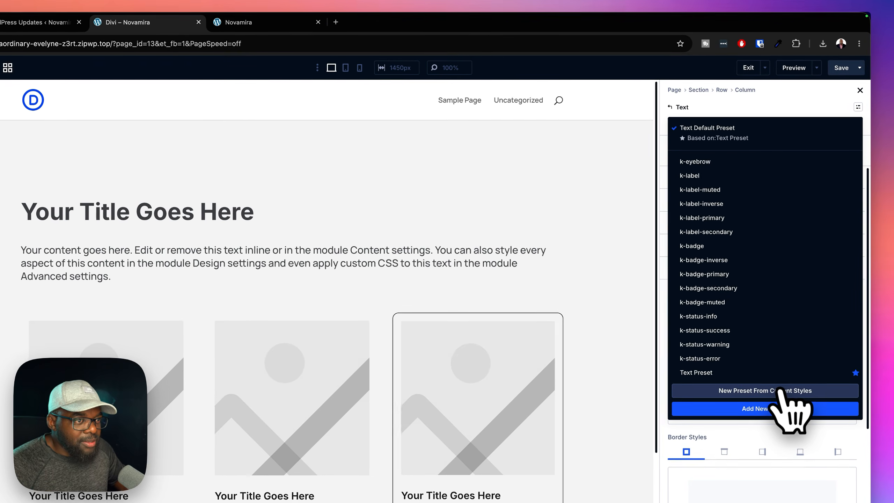
pyautogui.click(796, 341)
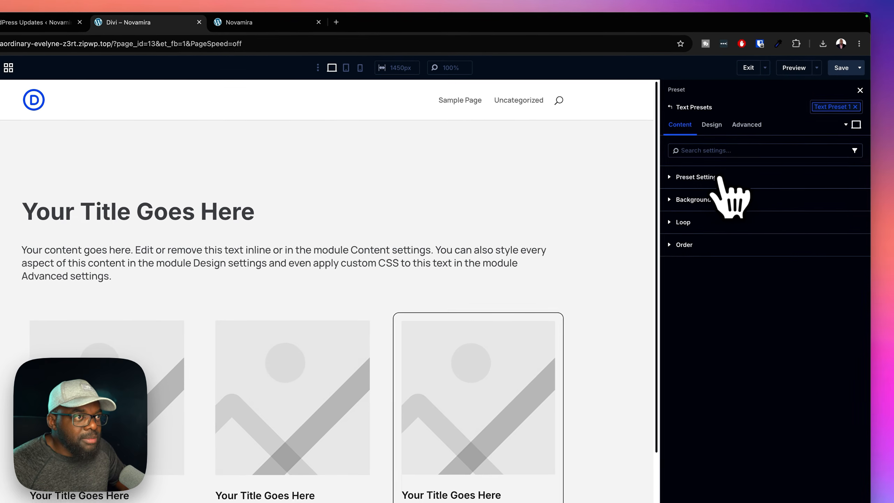
pyautogui.click(719, 177)
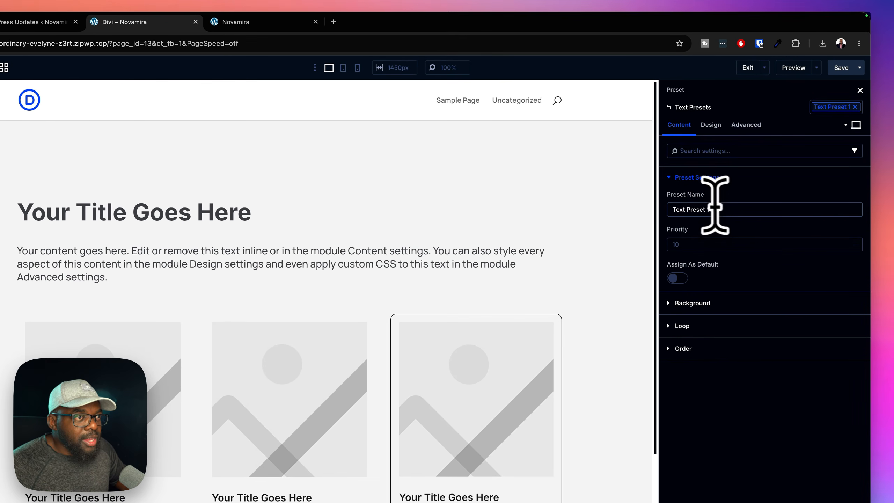
pyautogui.click(678, 204)
pyautogui.write('mak')
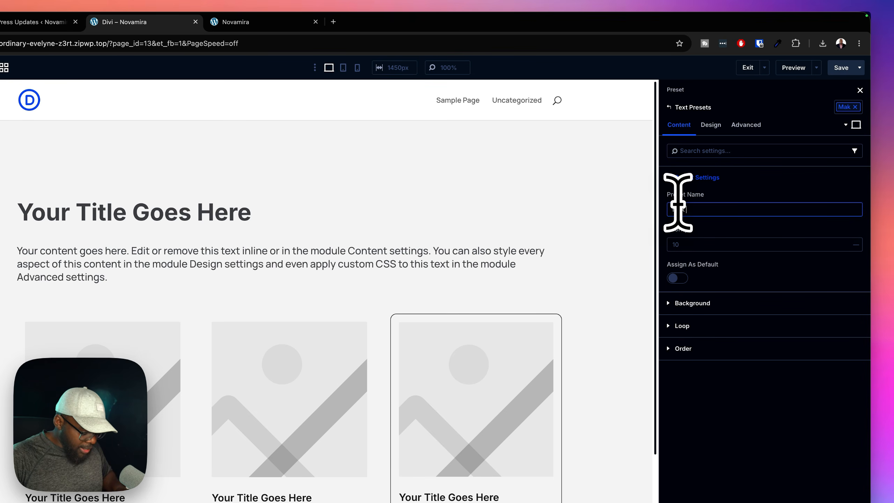
pyautogui.write('-text')
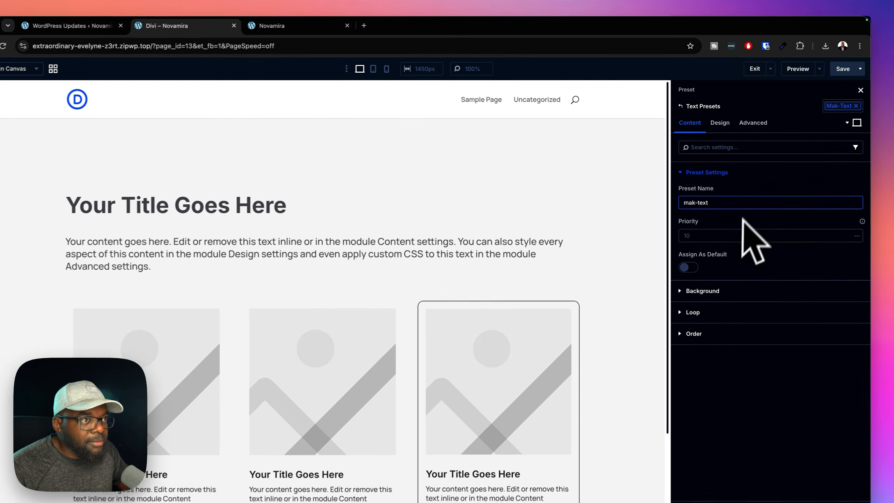
# Try a variable font weight of 596 in the mak-text preset's text design settings and leave the preset editor
pyautogui.click(720, 122)
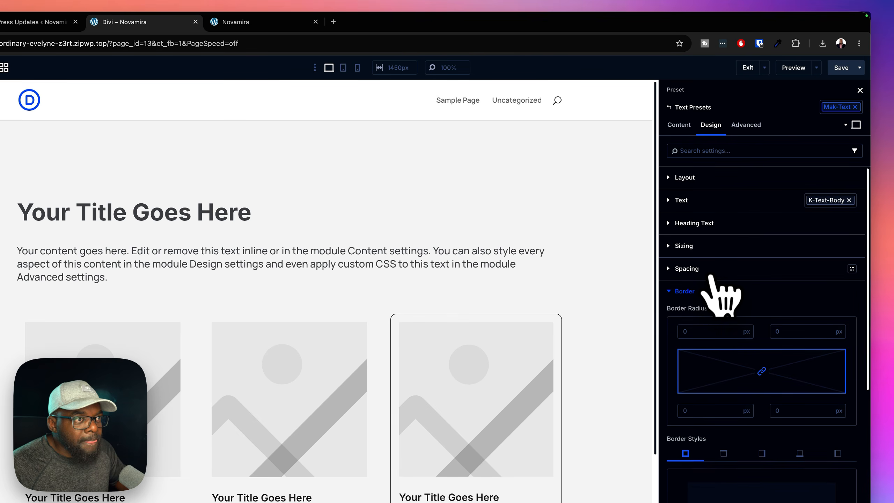
pyautogui.click(726, 201)
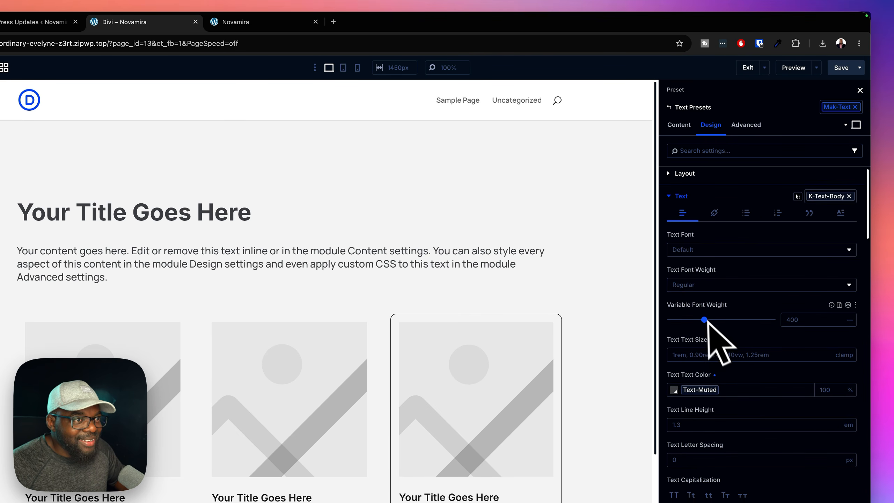
pyautogui.moveTo(704, 319); pyautogui.dragTo(738, 320)
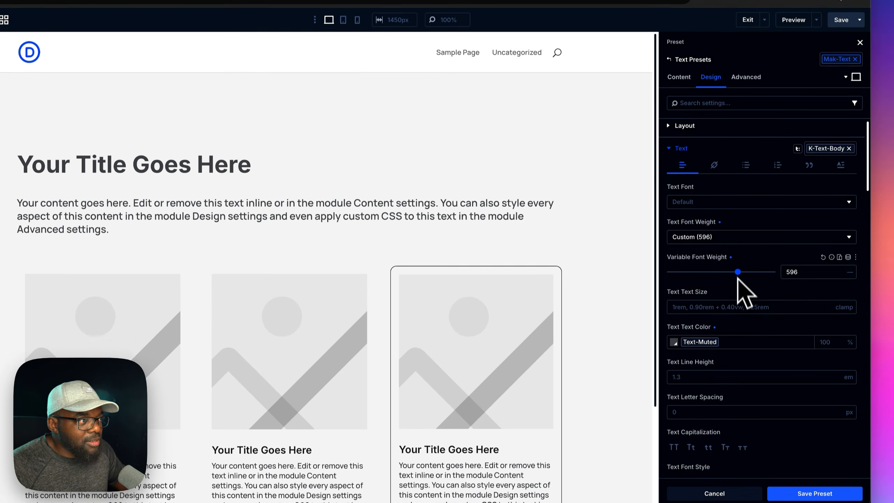
pyautogui.click(838, 464)
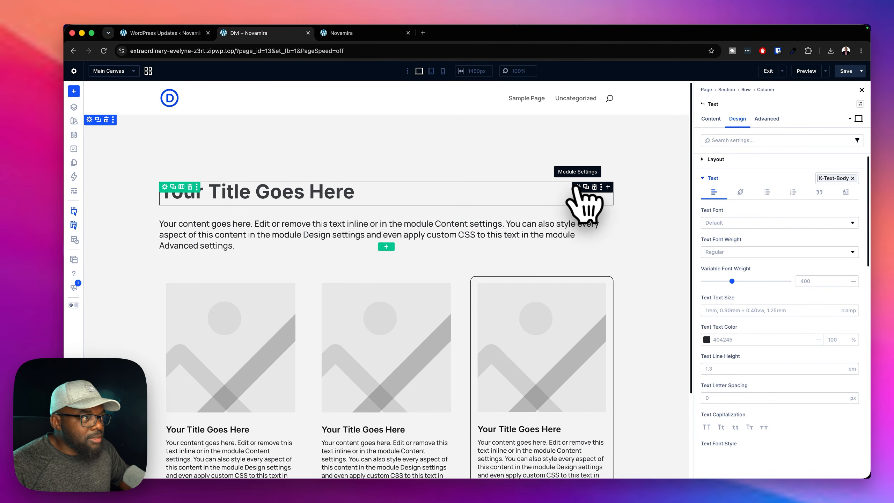
# Duplicate the main heading's k-h1 Heading Text preset, rename the copy mak-h1, and save it
pyautogui.click(577, 187)
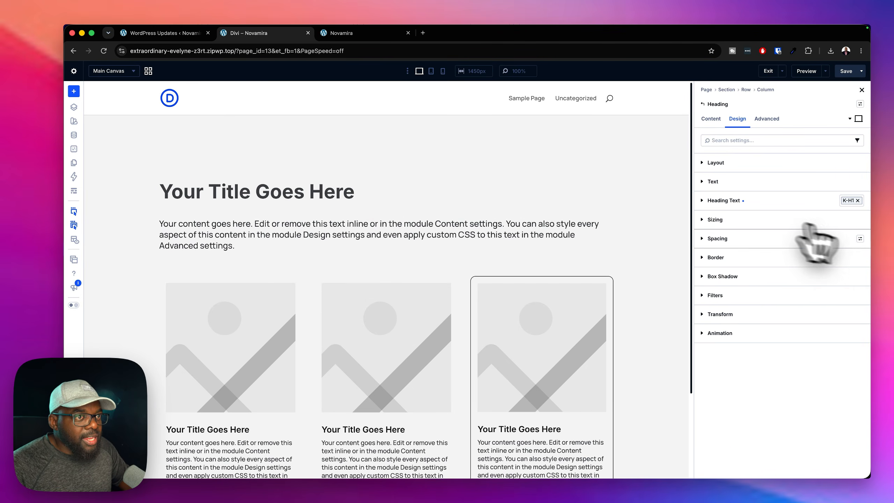
pyautogui.click(848, 201)
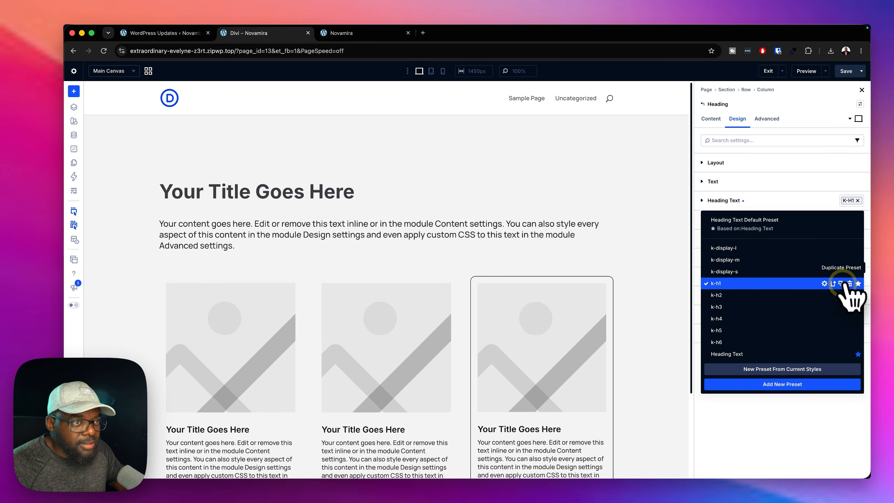
pyautogui.click(842, 283)
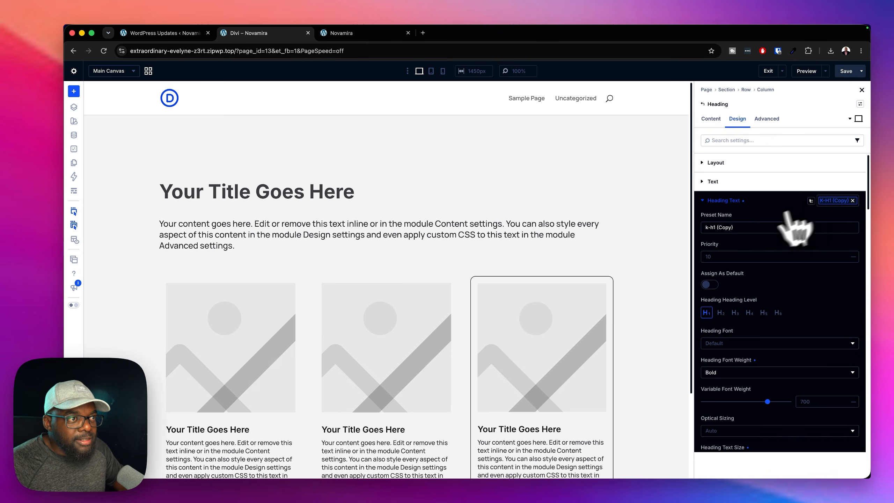
pyautogui.click(705, 227)
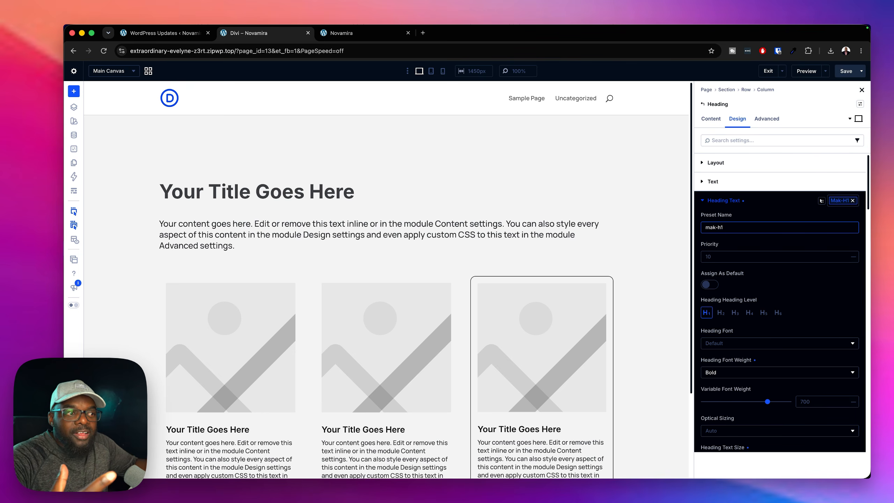
pyautogui.scroll(-15, 769, 254)
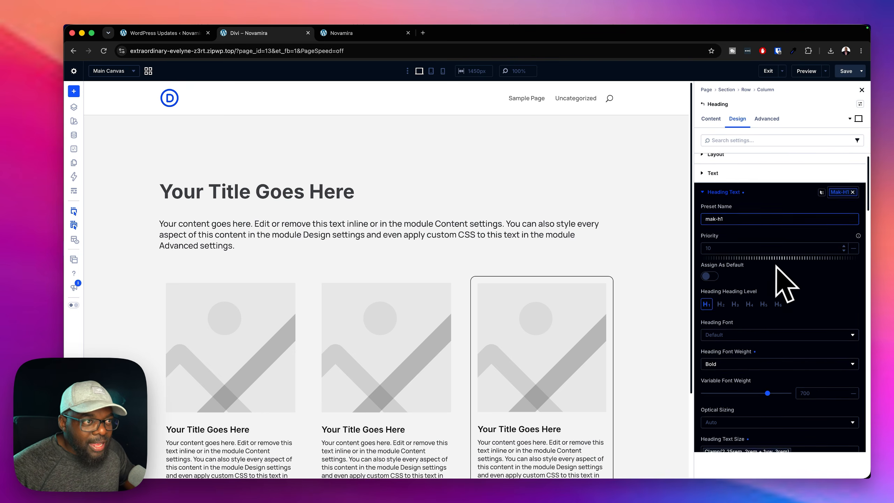
pyautogui.scroll(-10, 777, 268)
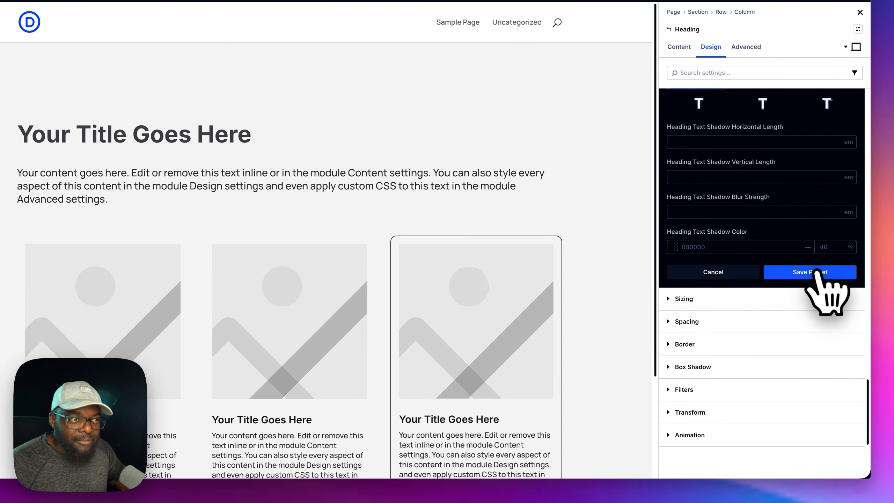
pyautogui.click(816, 272)
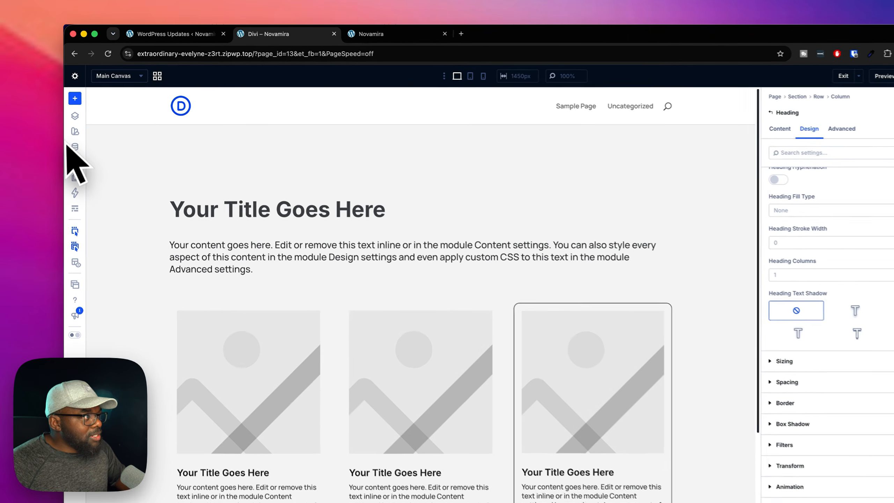
# Look at the Variable Manager and the Preset Manager in the Divi builder, and close both
pyautogui.click(74, 135)
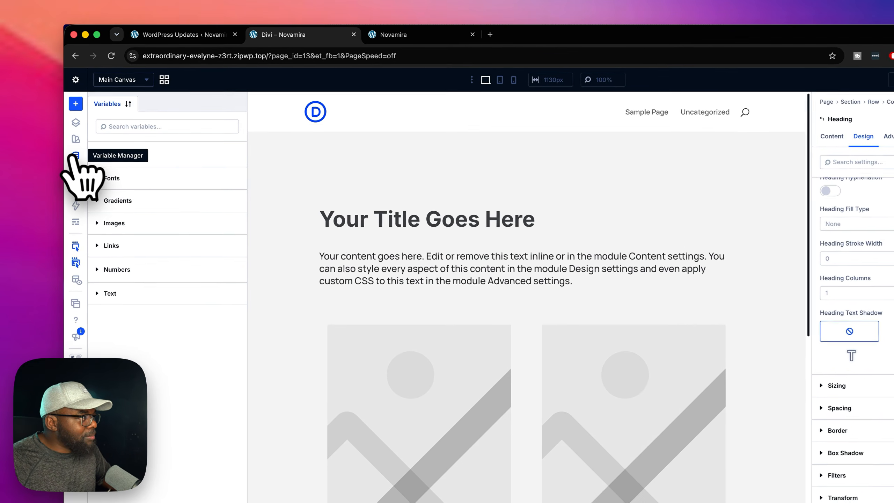
pyautogui.click(74, 135)
pyautogui.click(74, 149)
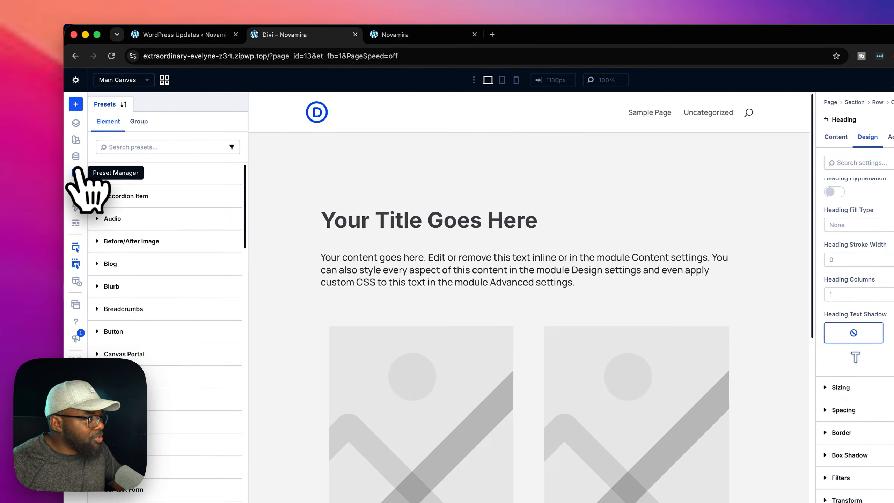
pyautogui.click(74, 149)
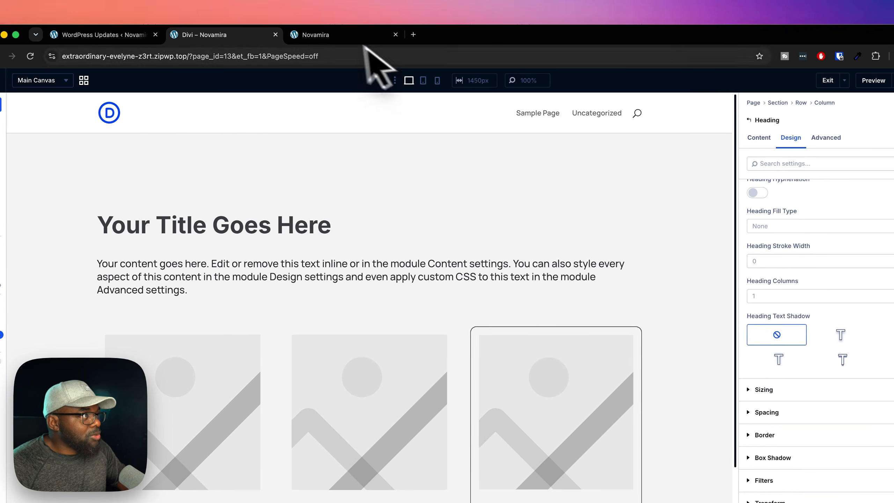
# Check the open front-end page and return to the WordPress Updates page in the site admin
pyautogui.click(116, 36)
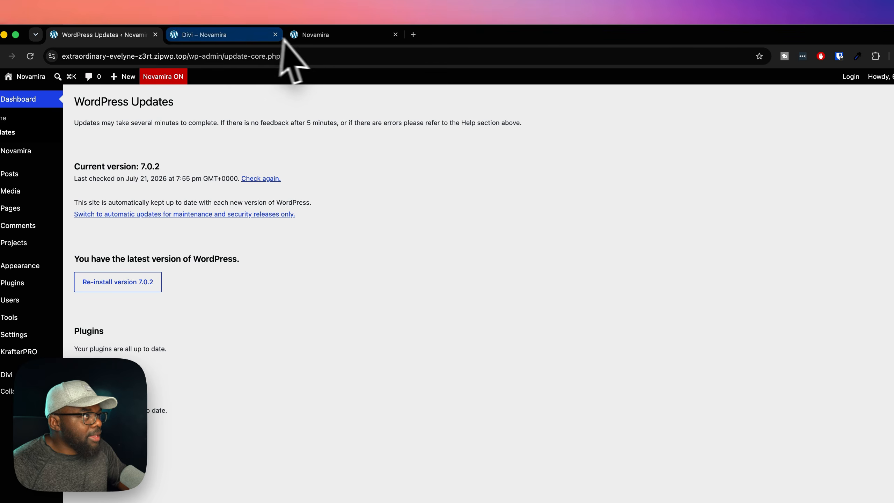
pyautogui.click(341, 35)
pyautogui.click(102, 32)
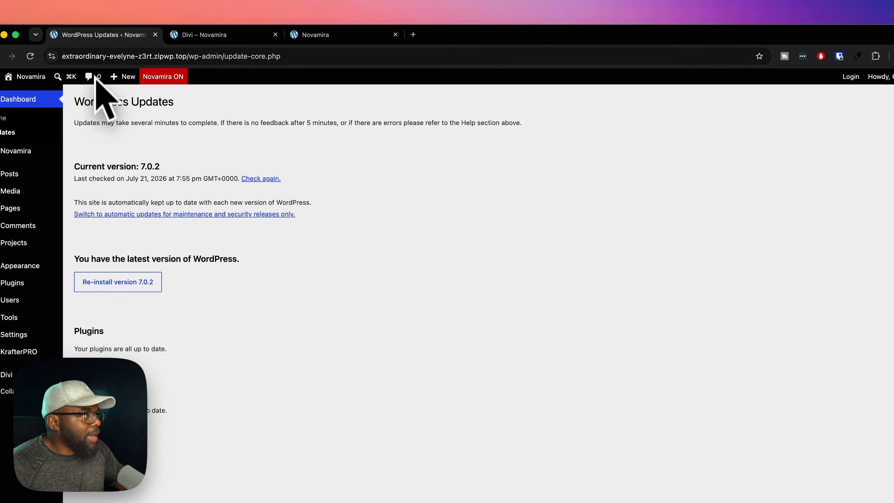
# Open KrafterPRO's export page from the site admin and look over its variable and preset groups
pyautogui.moveTo(63, 208)
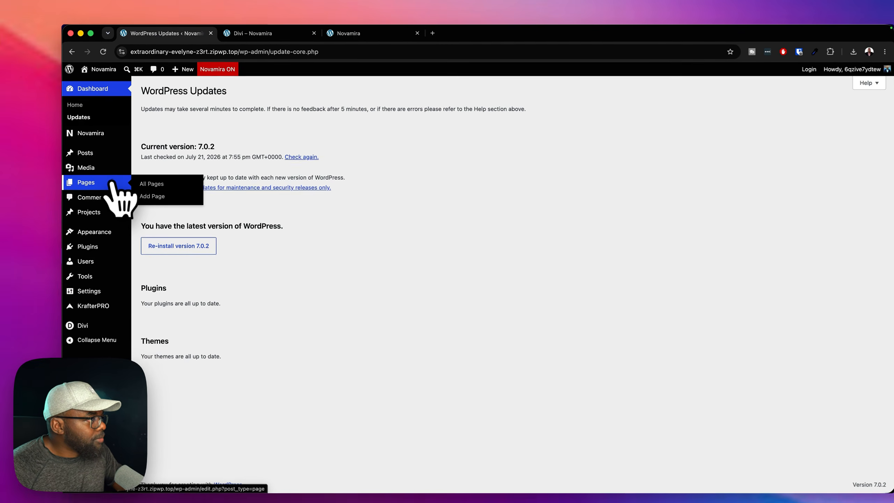
pyautogui.moveTo(102, 351)
pyautogui.click(154, 352)
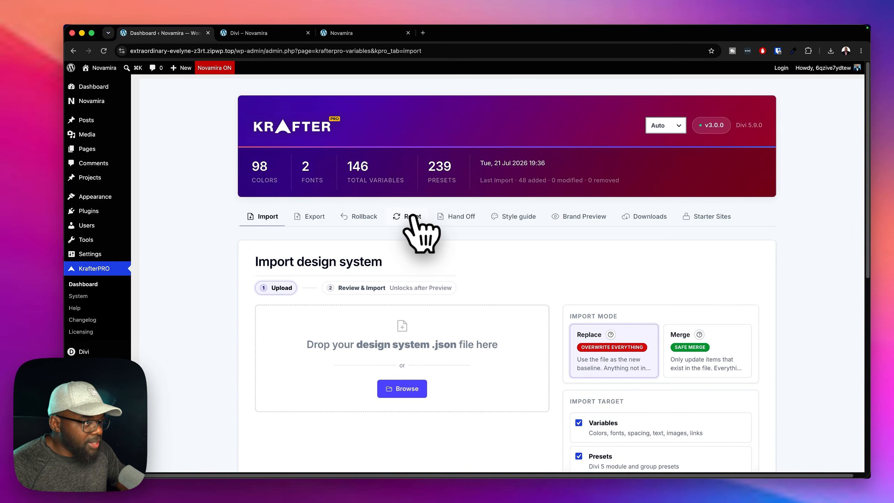
pyautogui.click(315, 217)
pyautogui.scroll(-6, 419, 330)
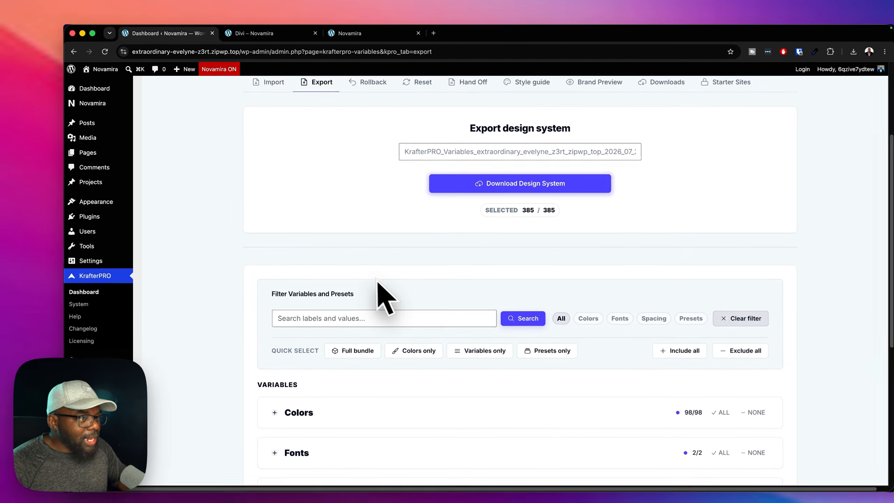
pyautogui.scroll(-5, 366, 279)
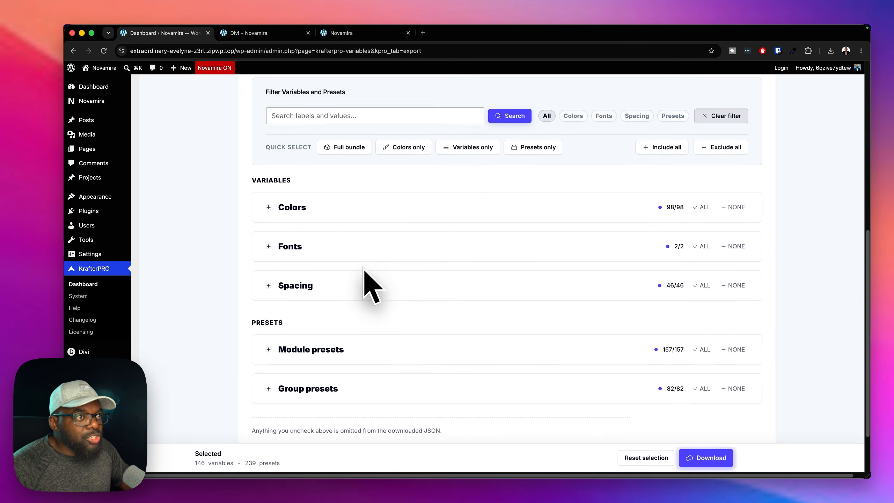
pyautogui.scroll(2, 365, 270)
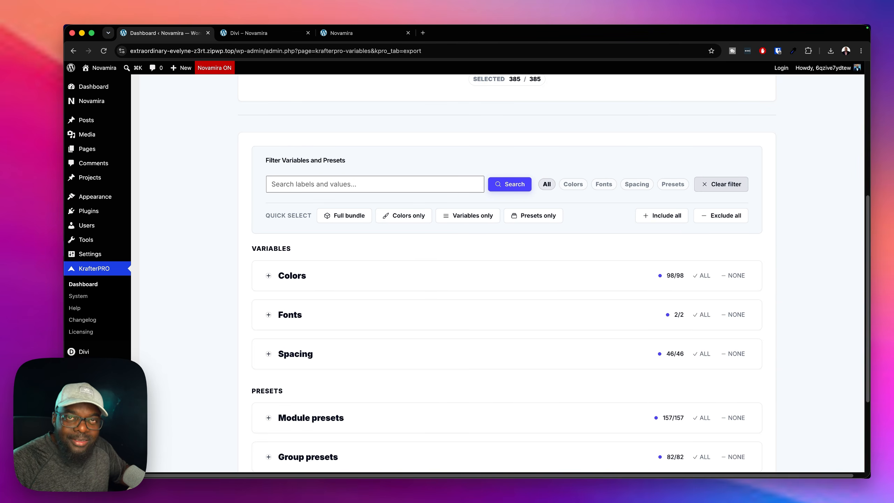
# Filter the export list to Colors and look through the listed color variables
pyautogui.click(573, 184)
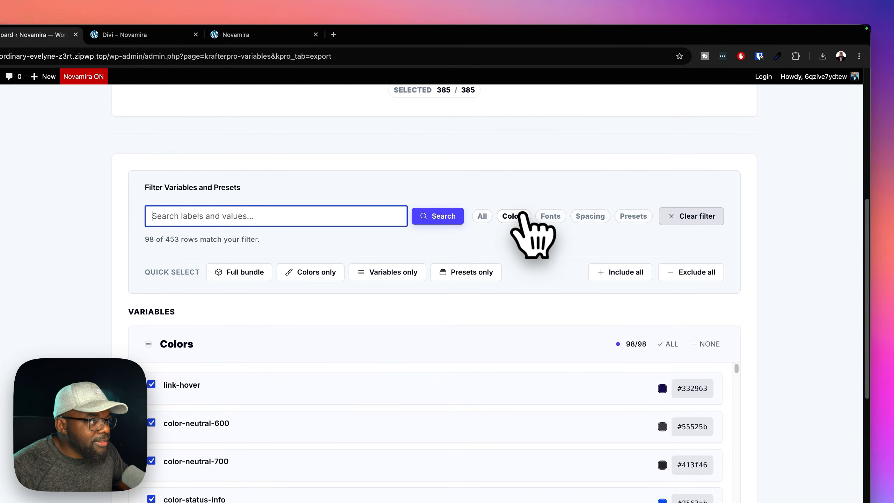
pyautogui.scroll(-1, 506, 407)
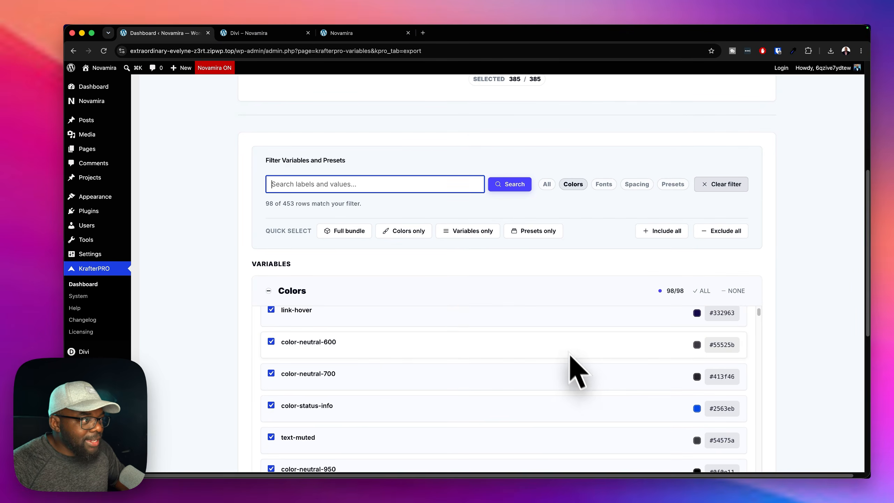
pyautogui.scroll(-10, 578, 370)
pyautogui.scroll(-10, 577, 377)
pyautogui.scroll(-8, 840, 400)
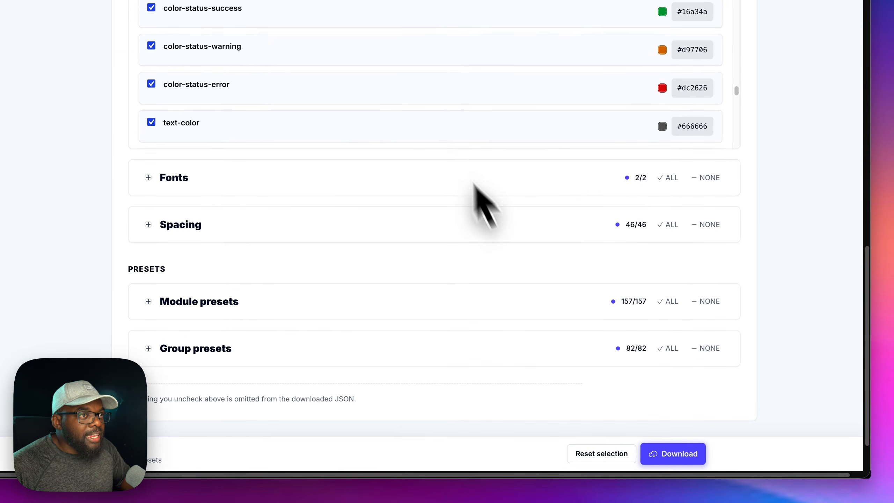
# Deselect all colors, fonts and spacing variables from the export and collapse the Colors group
pyautogui.scroll(10, 810, 229)
pyautogui.click(714, 328)
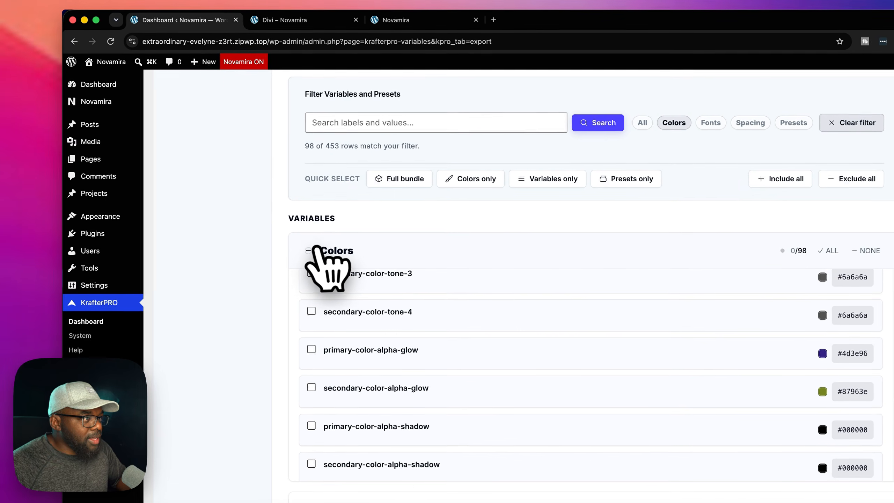
pyautogui.click(315, 249)
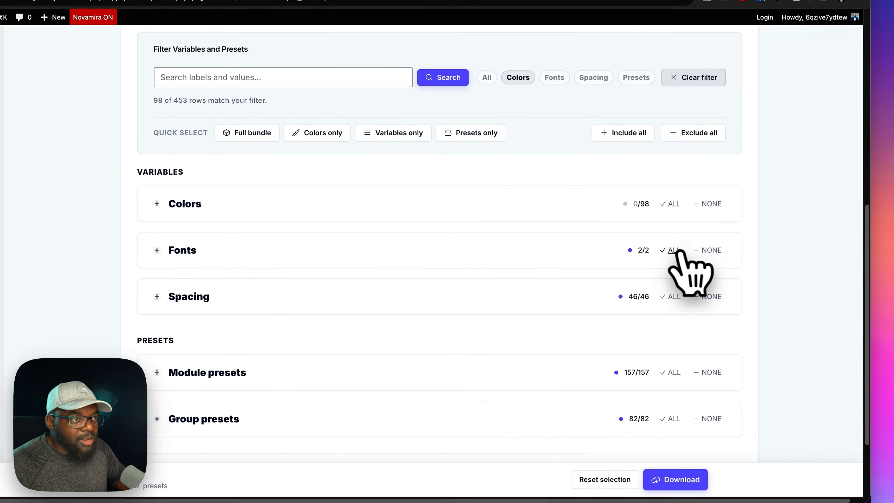
pyautogui.click(686, 257)
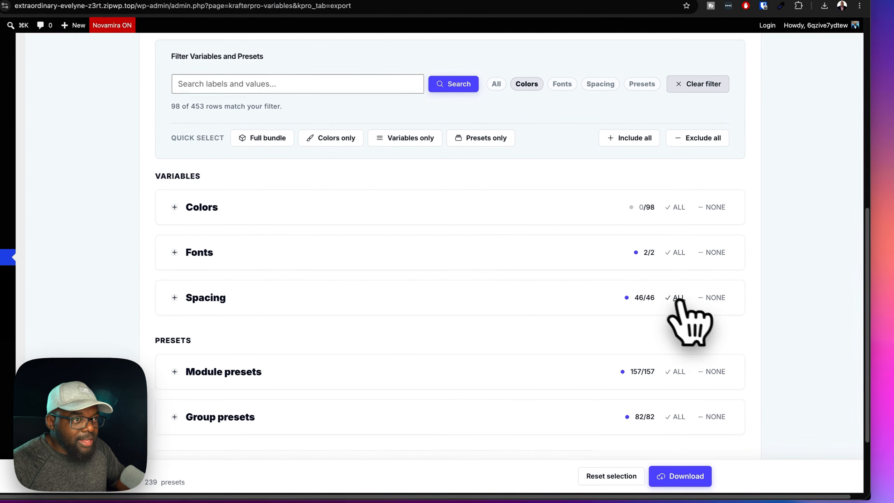
pyautogui.click(717, 298)
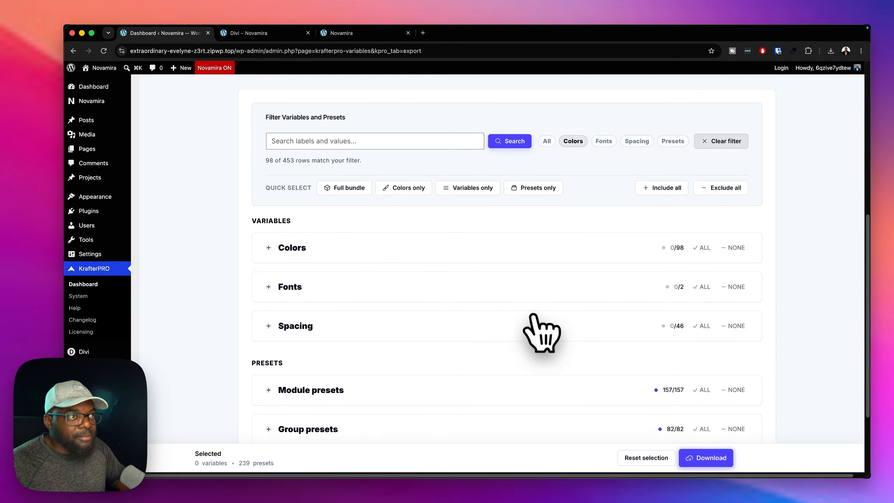
# Clear the filter and try the Full bundle, Exclude all and Variables only selections for the export
pyautogui.click(712, 118)
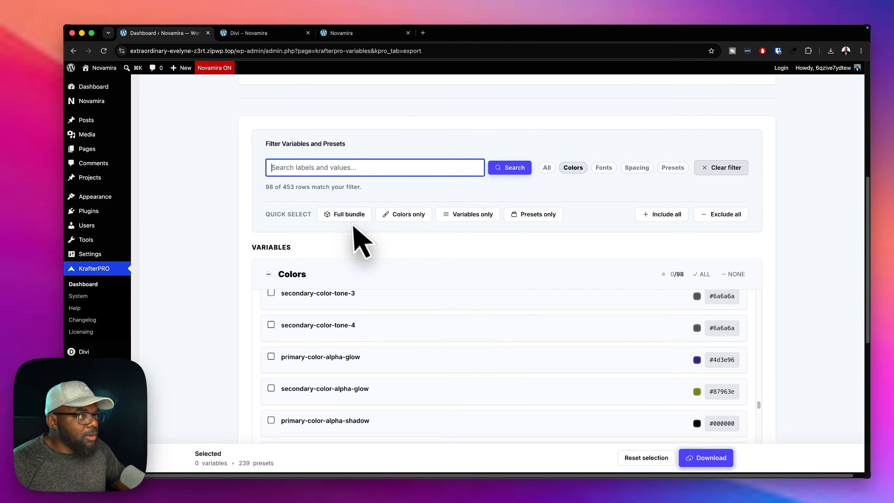
pyautogui.click(343, 212)
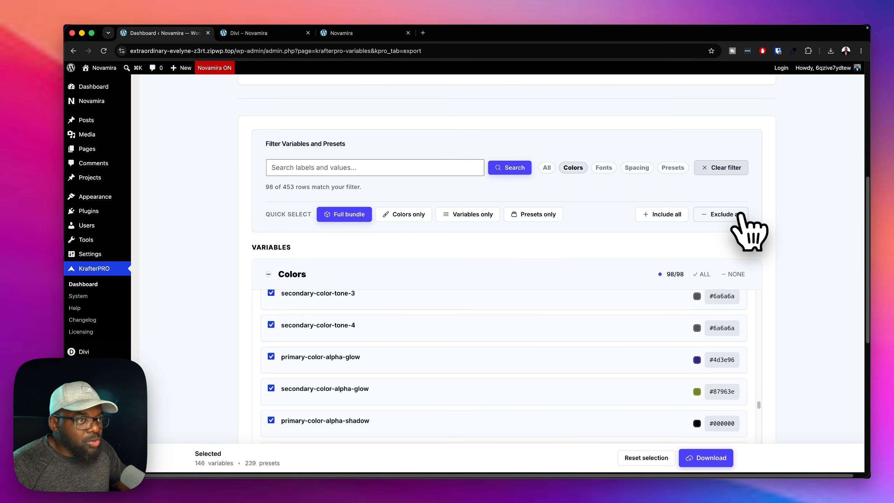
pyautogui.click(725, 214)
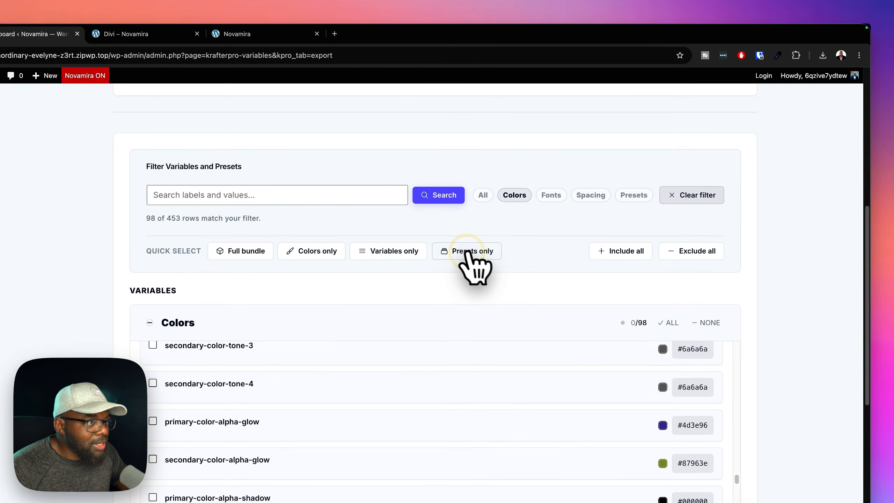
pyautogui.click(476, 248)
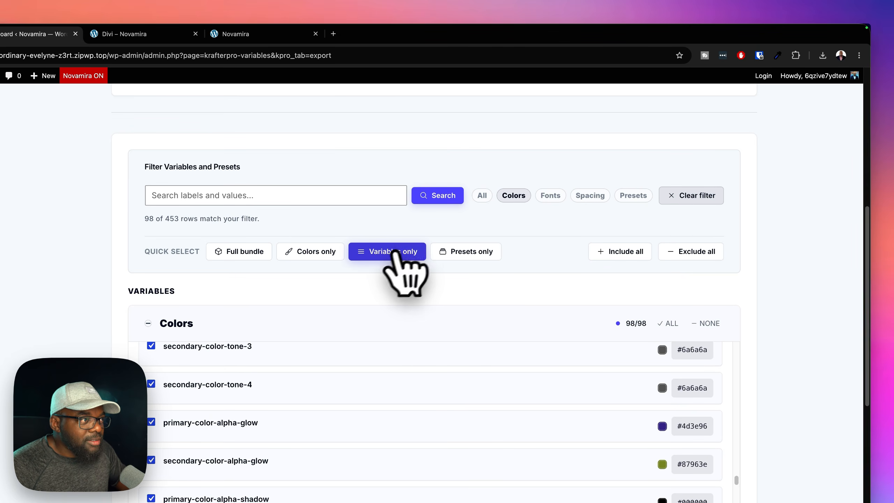
pyautogui.scroll(-5, 207, 437)
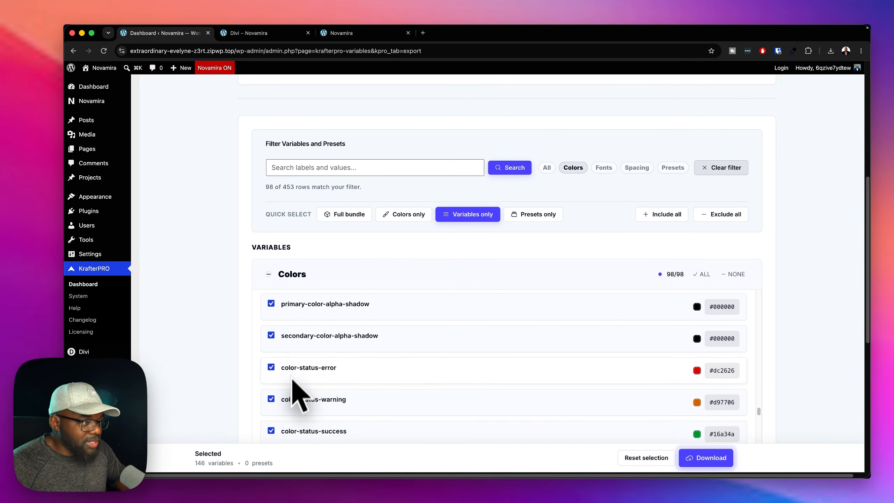
pyautogui.scroll(10, 292, 380)
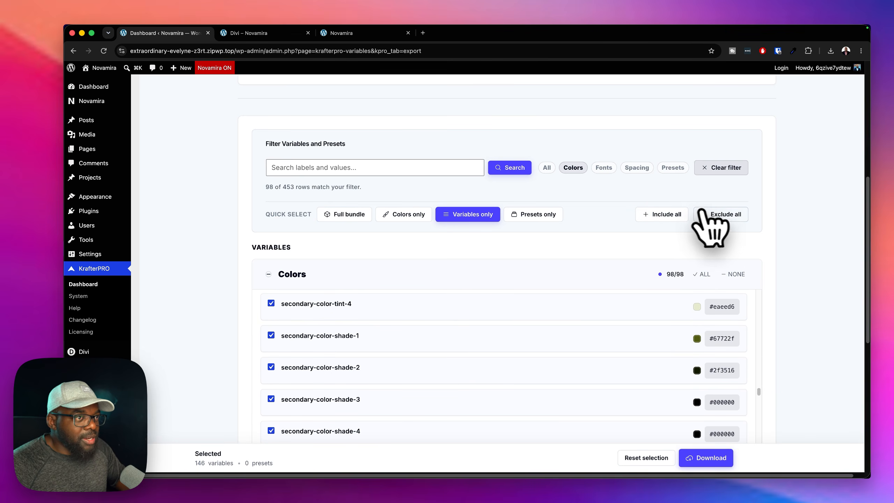
# Exclude every variable and preset from the export selection and search the list for "mak"
pyautogui.click(718, 213)
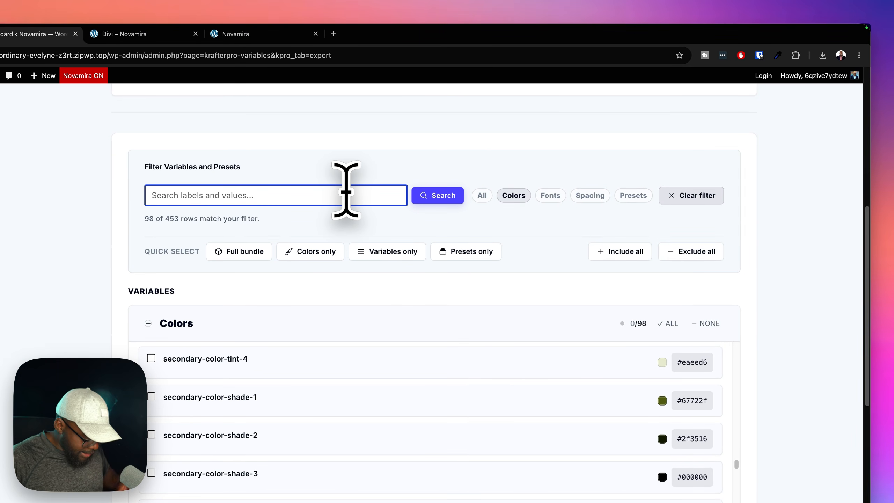
pyautogui.write('mak')
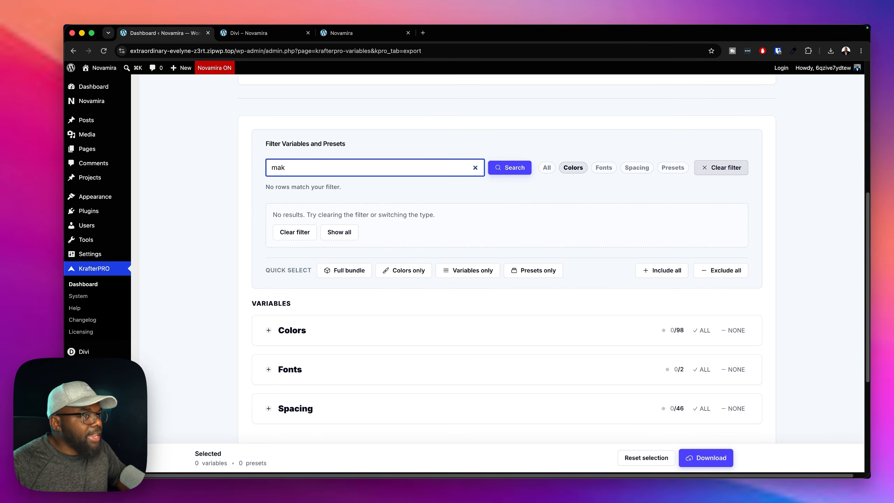
pyautogui.scroll(-4, 457, 282)
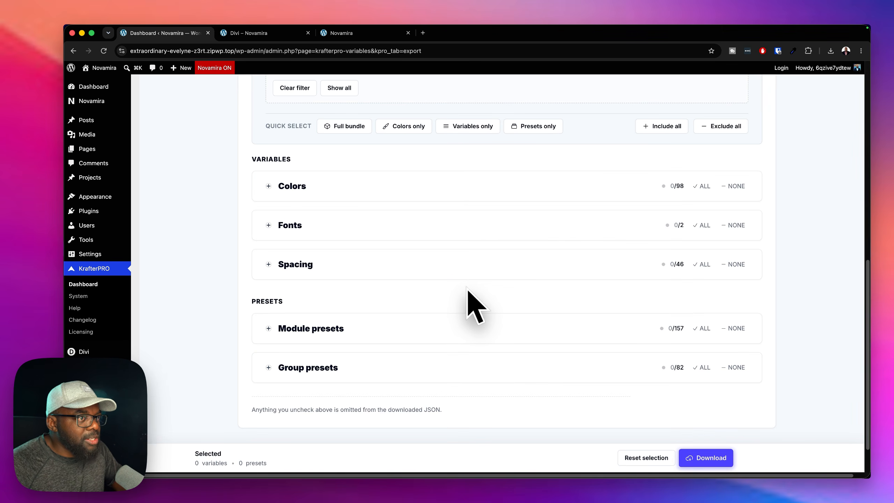
# Check the Divi builder page, return to the KrafterPRO export page and expand the Module presets group
pyautogui.scroll(5, 467, 287)
pyautogui.click(259, 34)
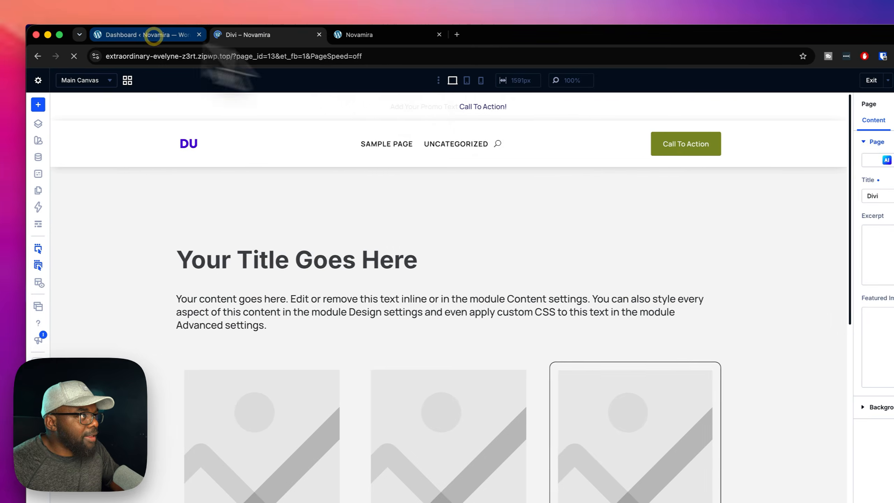
pyautogui.click(152, 34)
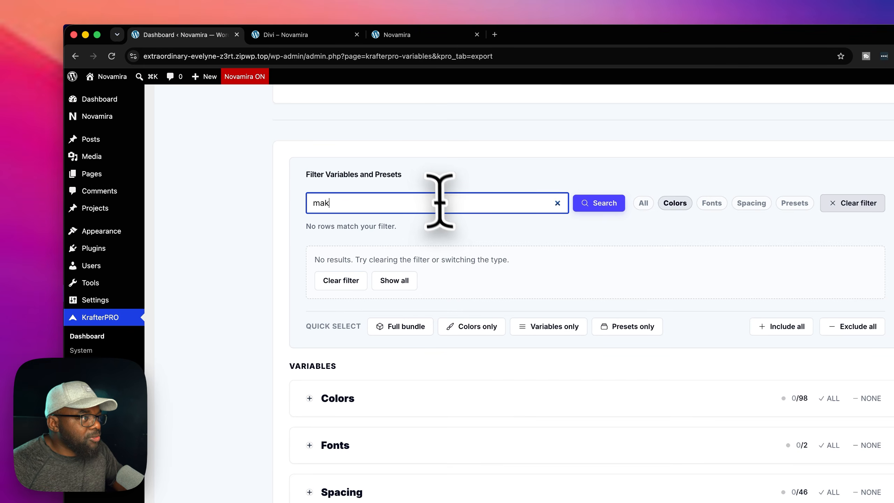
pyautogui.scroll(1, 441, 197)
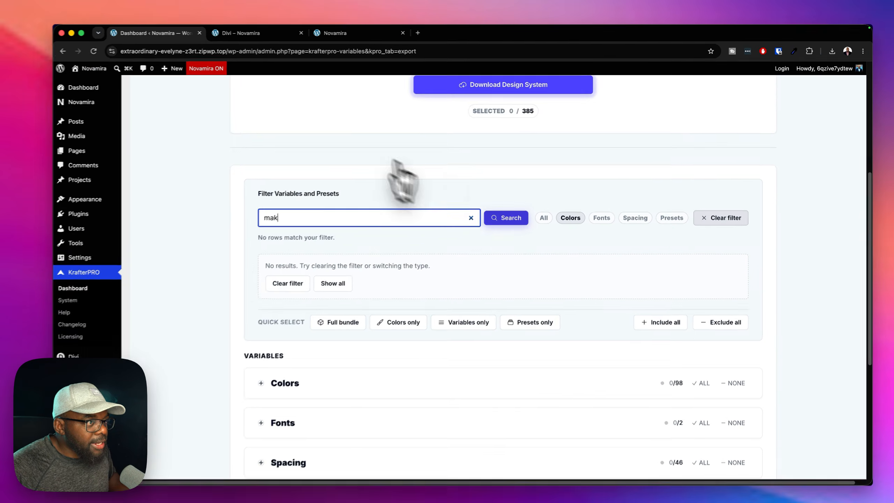
pyautogui.scroll(-5, 369, 335)
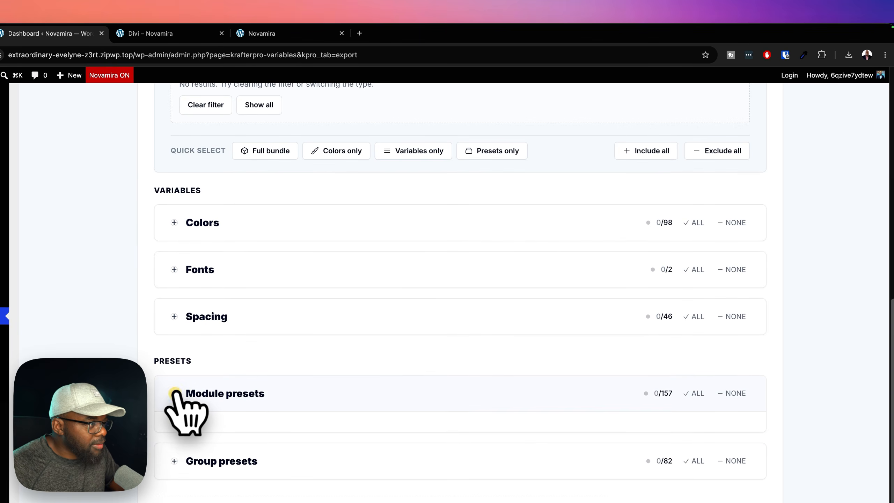
# Clear the export filter and search for "mak" again
pyautogui.scroll(5, 492, 334)
pyautogui.click(722, 196)
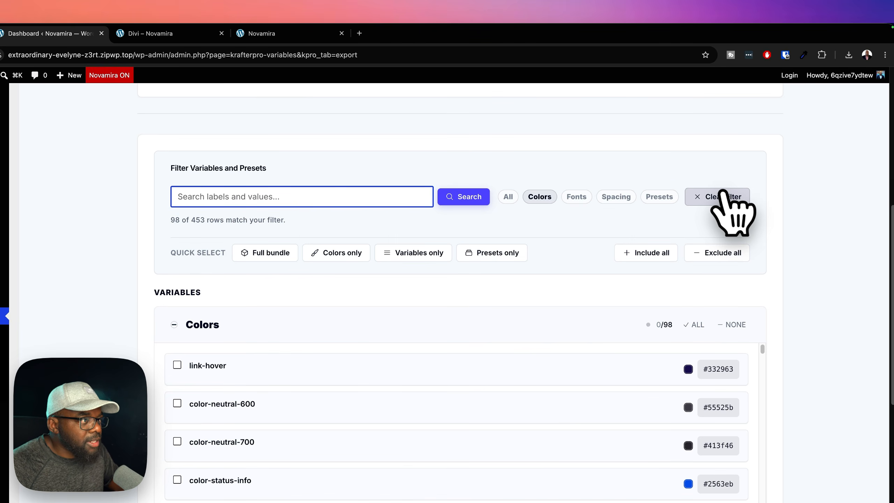
pyautogui.write('mak')
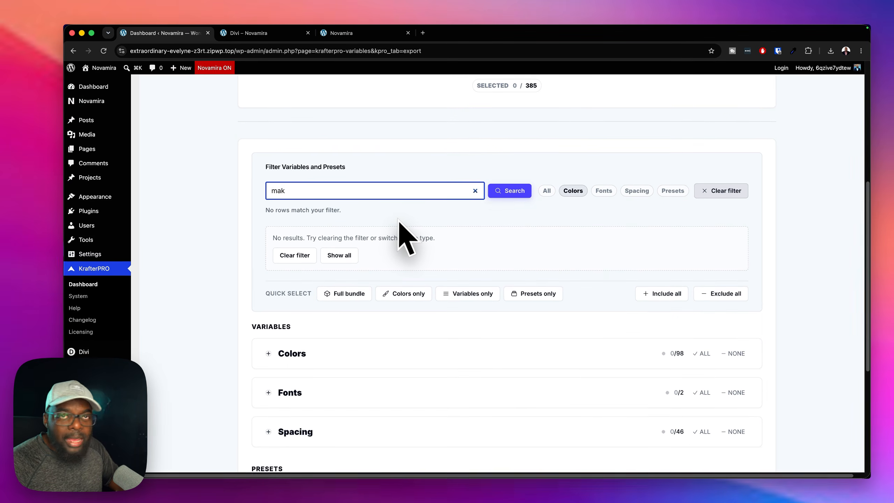
# Search the export list for "text" and look through the matching color variables and remaining groups
pyautogui.doubleClick(320, 190)
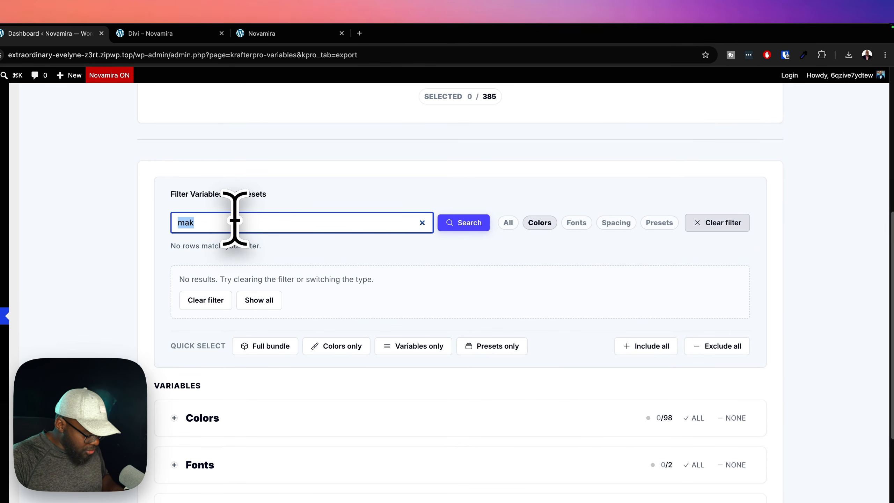
pyautogui.write('text')
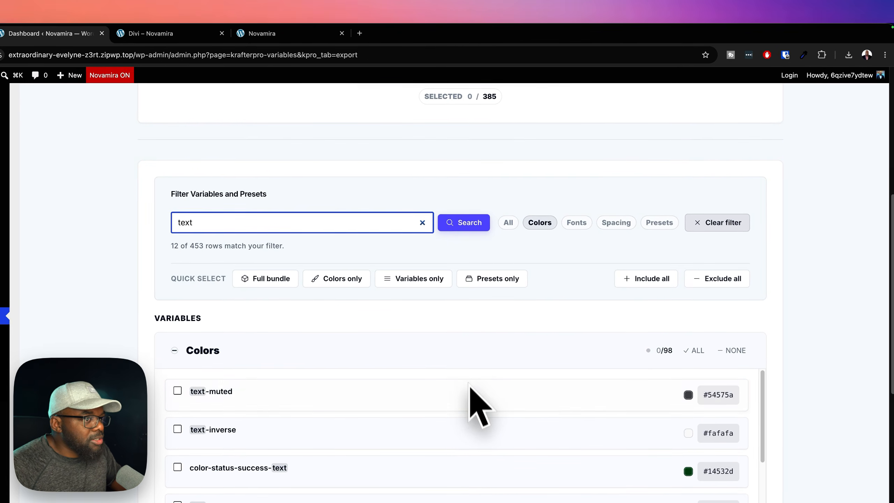
pyautogui.scroll(-1, 470, 385)
pyautogui.scroll(-1, 211, 239)
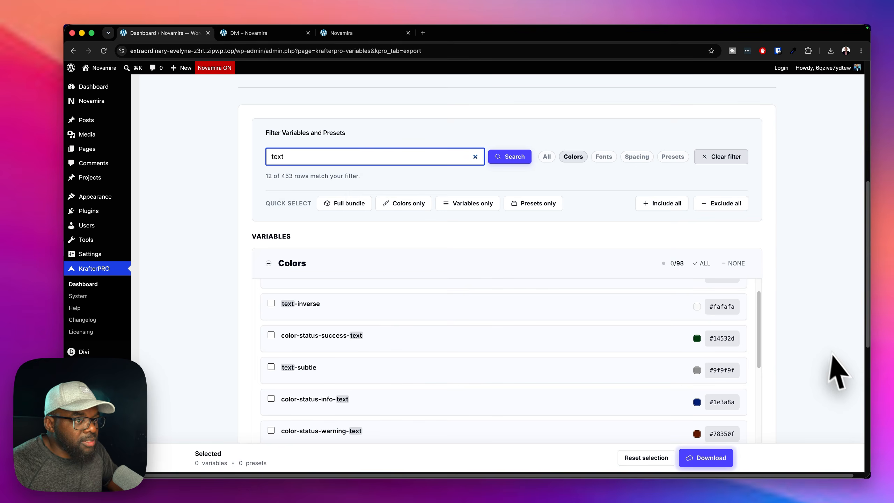
pyautogui.scroll(-5, 771, 380)
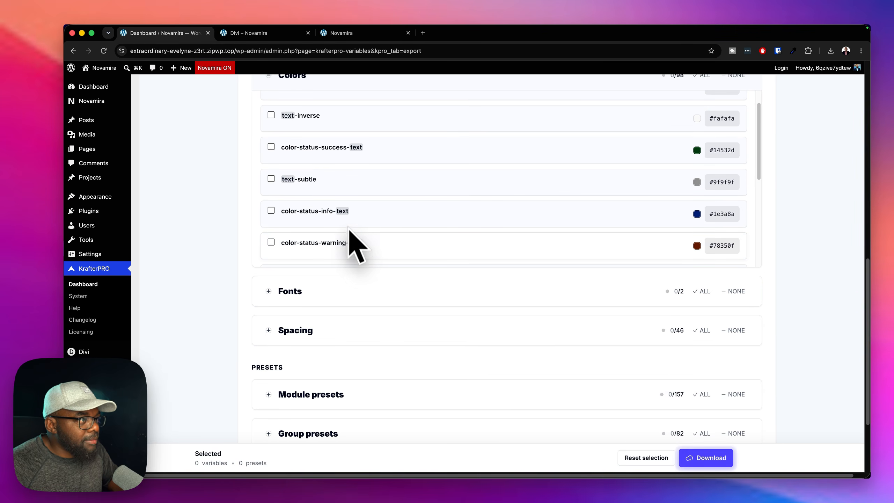
pyautogui.scroll(5, 349, 165)
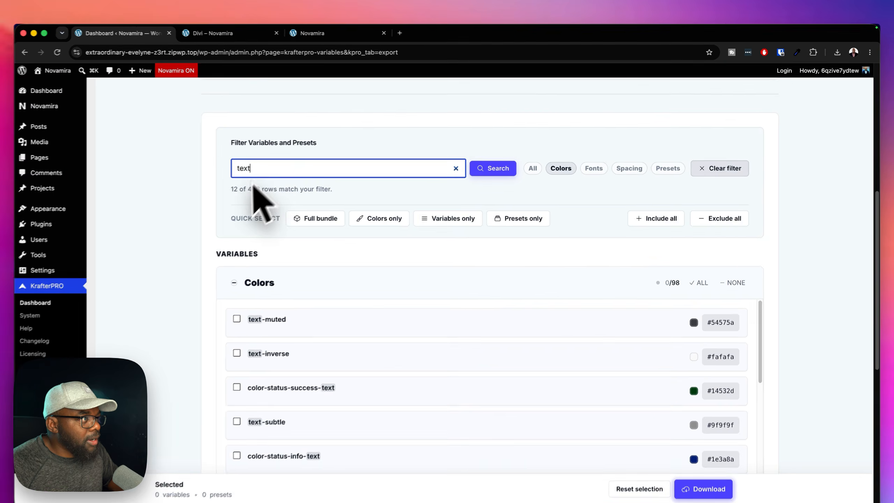
# Replace the search term with "mak" and check the variable and preset groups for the custom presets
pyautogui.doubleClick(282, 157)
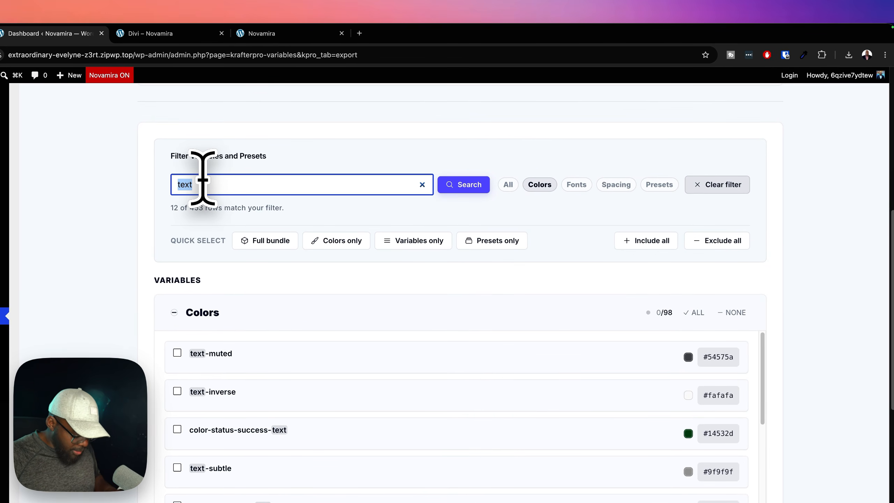
pyautogui.write('mak')
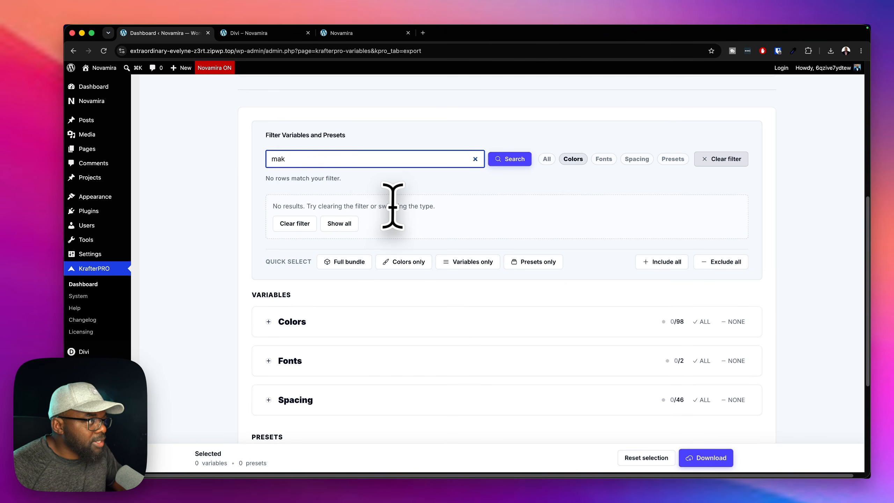
pyautogui.scroll(-5, 393, 206)
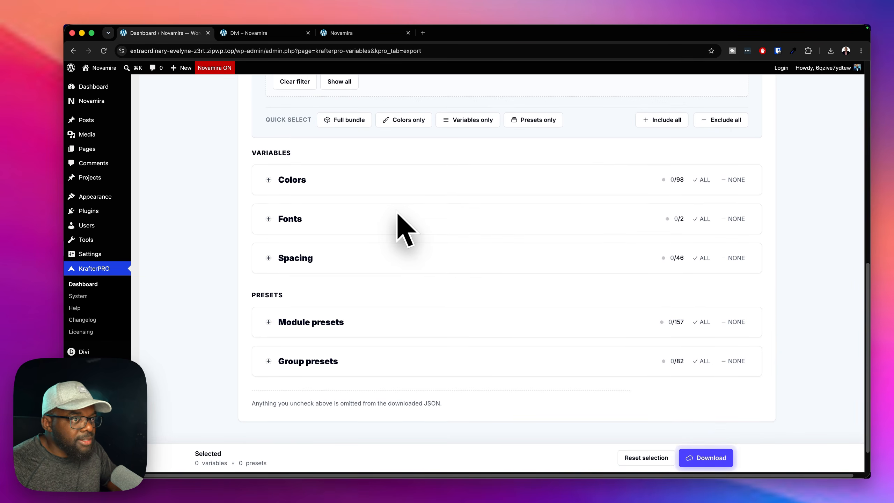
# Open KrafterPRO's Reset page and add "mak" as a protected name prefix
pyautogui.scroll(6, 405, 228)
pyautogui.scroll(7, 472, 348)
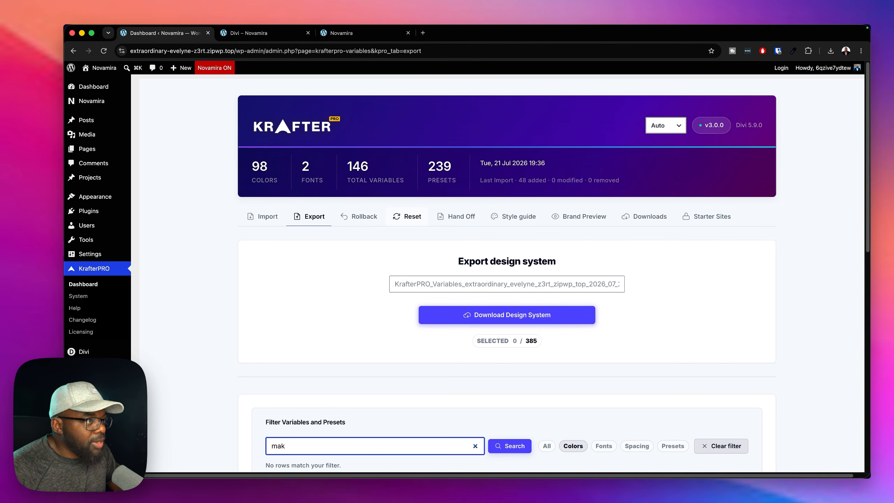
pyautogui.click(410, 216)
pyautogui.scroll(-3, 296, 440)
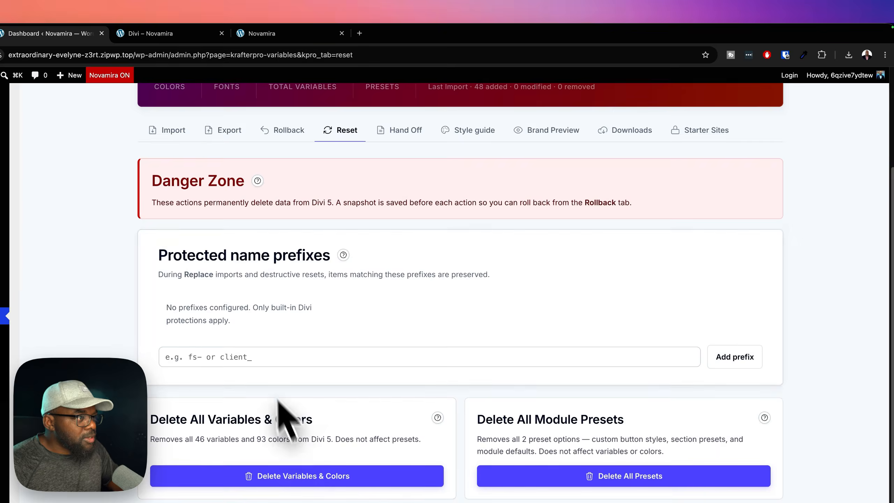
pyautogui.click(259, 350)
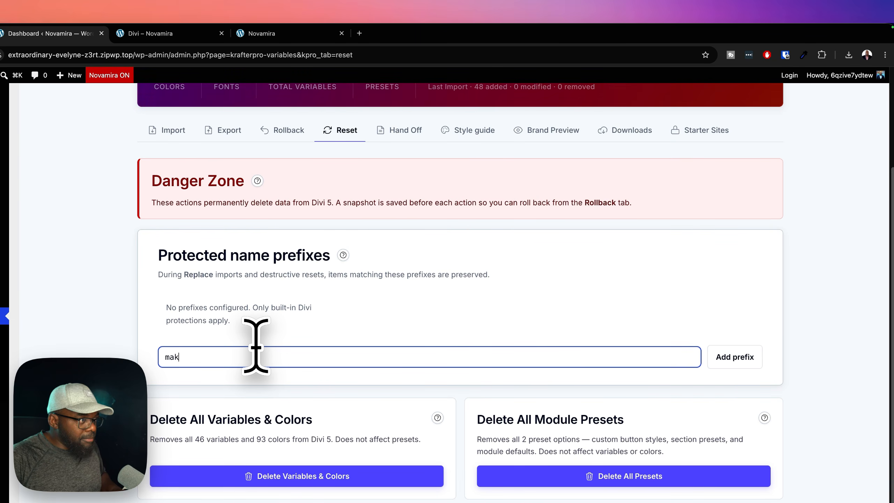
pyautogui.write('mak')
pyautogui.press('Return')
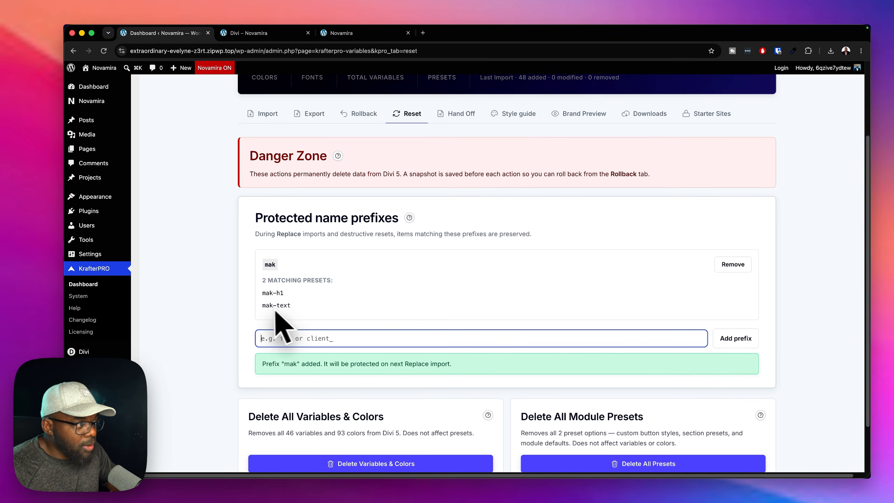
pyautogui.scroll(-3, 405, 370)
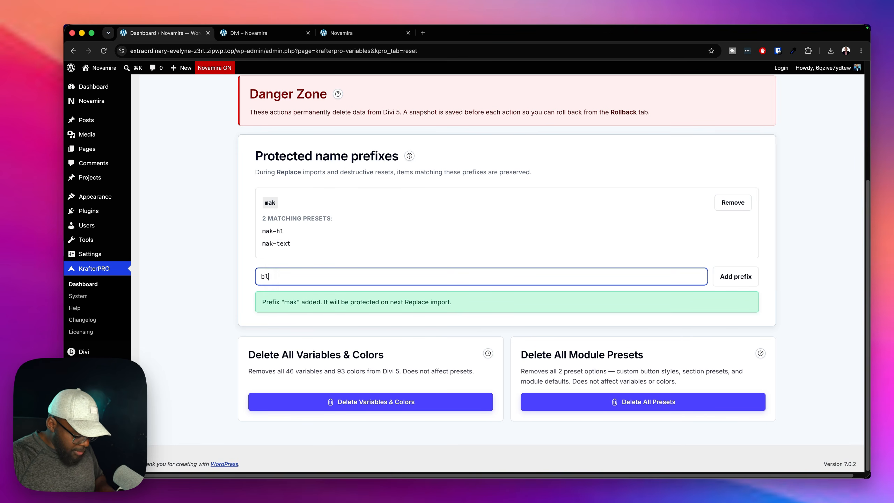
pyautogui.write('urb')
pyautogui.press('Return')
pyautogui.click(732, 280)
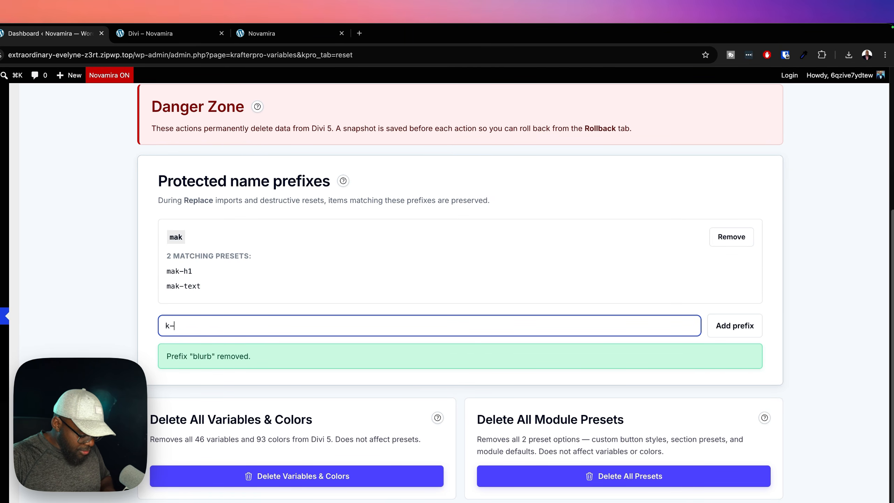
# Add "k-blurb" as a second protected name prefix
pyautogui.write('k-blurb')
pyautogui.press('Return')
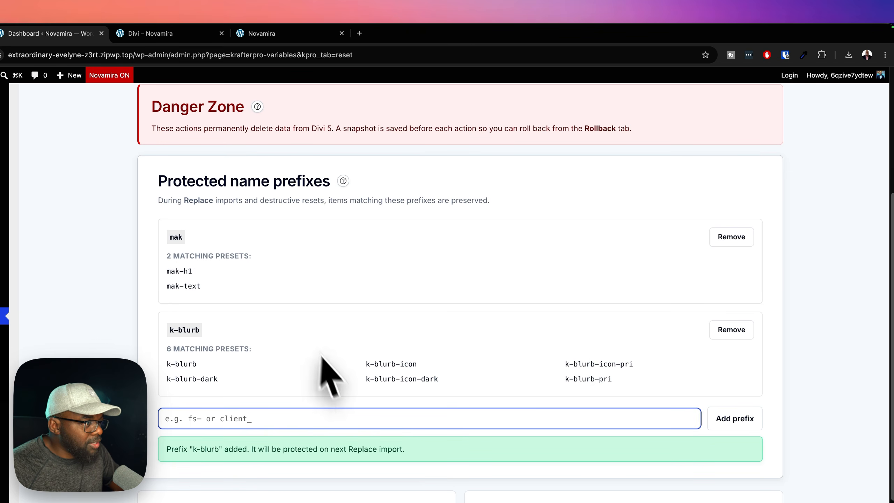
pyautogui.scroll(-3, 350, 419)
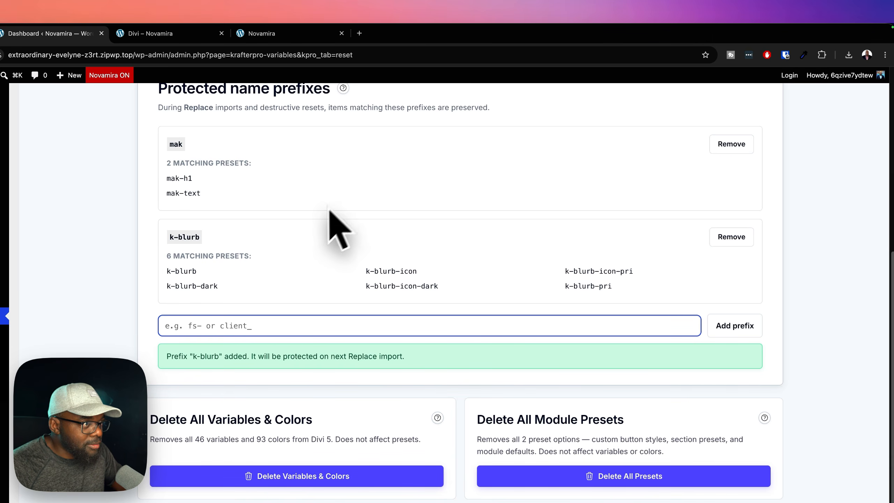
# Delete all variables and colors, entering "delete" as the confirmation text
pyautogui.scroll(6, 286, 295)
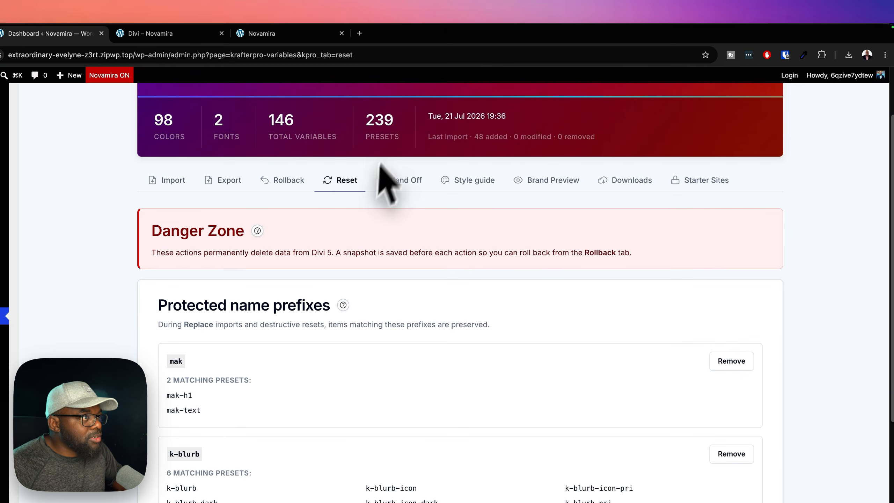
pyautogui.scroll(-6, 340, 374)
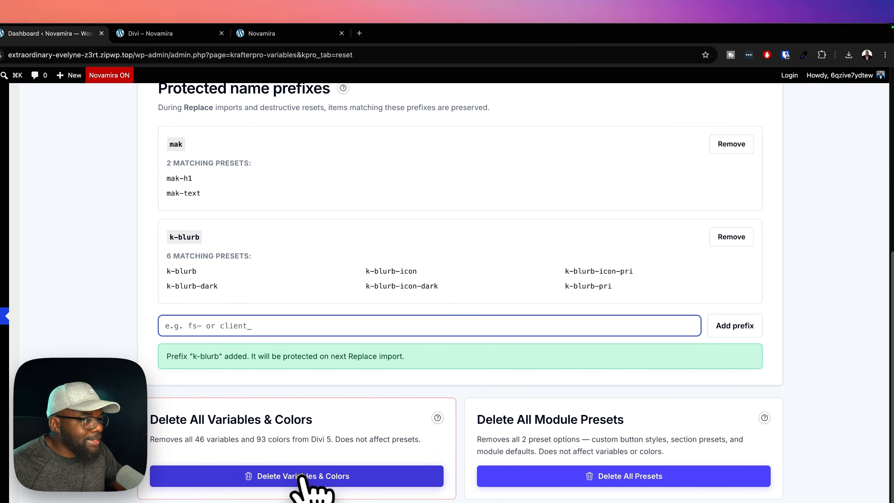
pyautogui.click(302, 476)
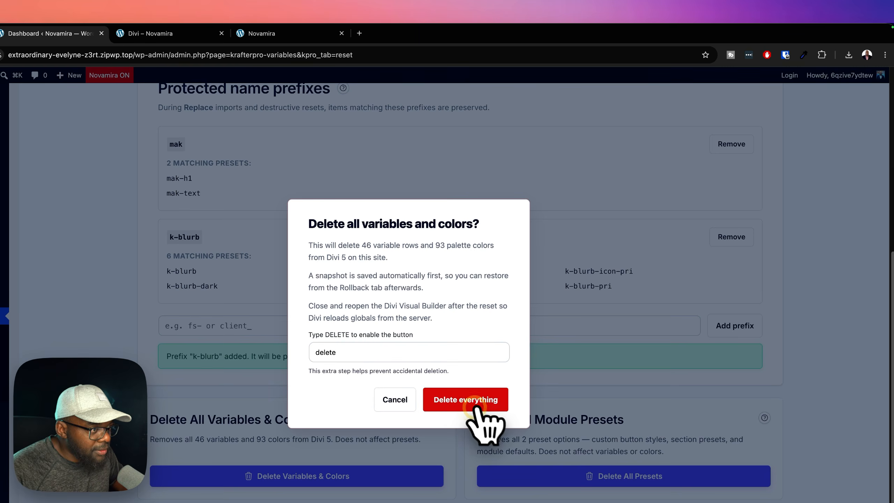
pyautogui.click(468, 402)
# Delete all module presets, entering "delete" as the confirmation text
pyautogui.click(572, 424)
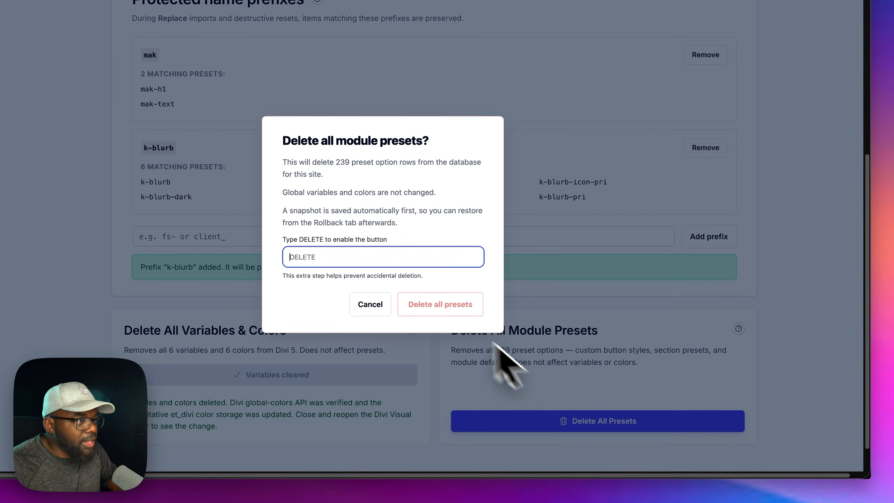
pyautogui.write('delete')
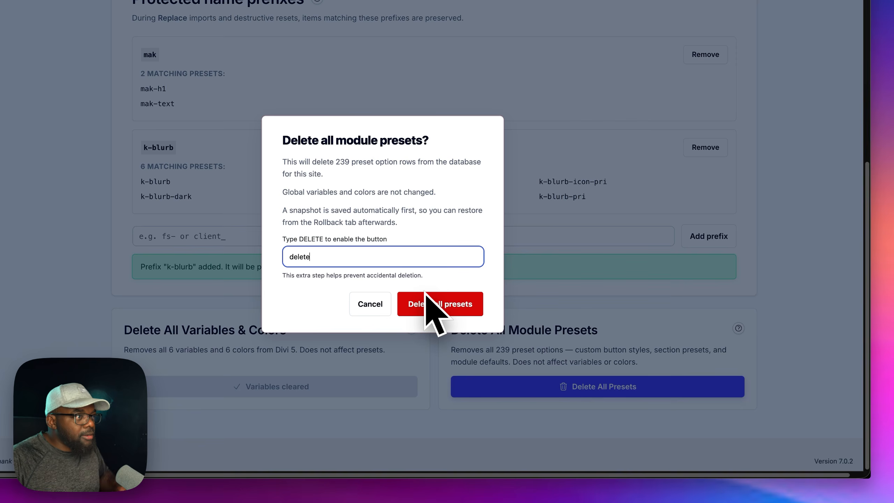
pyautogui.click(447, 302)
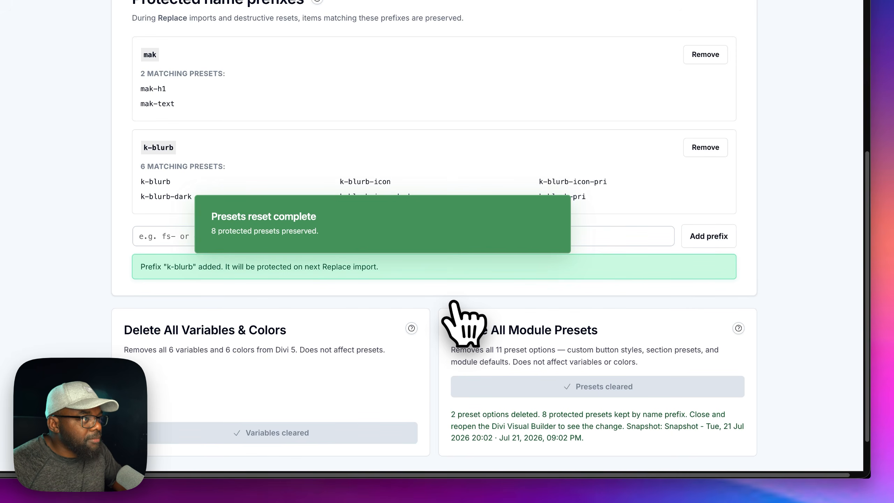
# Check the remaining color, font, variable and preset counts and the presets matching the protected prefixes
pyautogui.scroll(10, 400, 319)
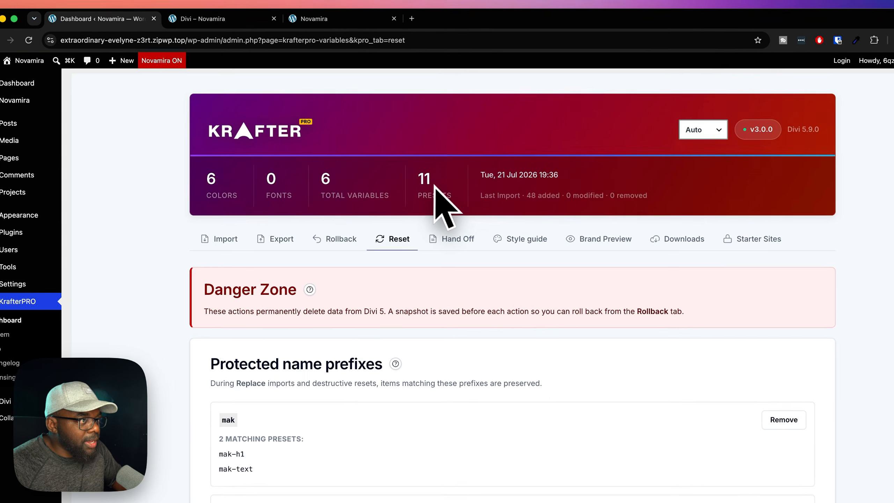
pyautogui.scroll(-3, 454, 348)
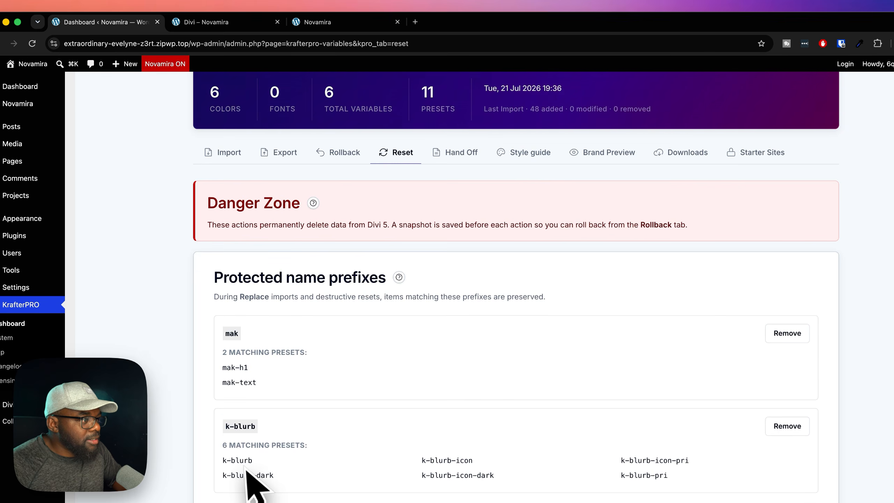
pyautogui.scroll(-1, 254, 468)
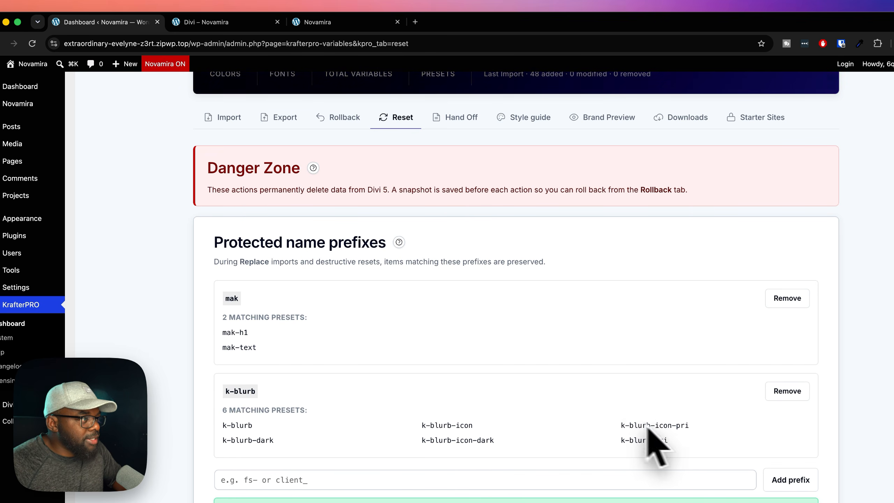
pyautogui.scroll(-2, 428, 419)
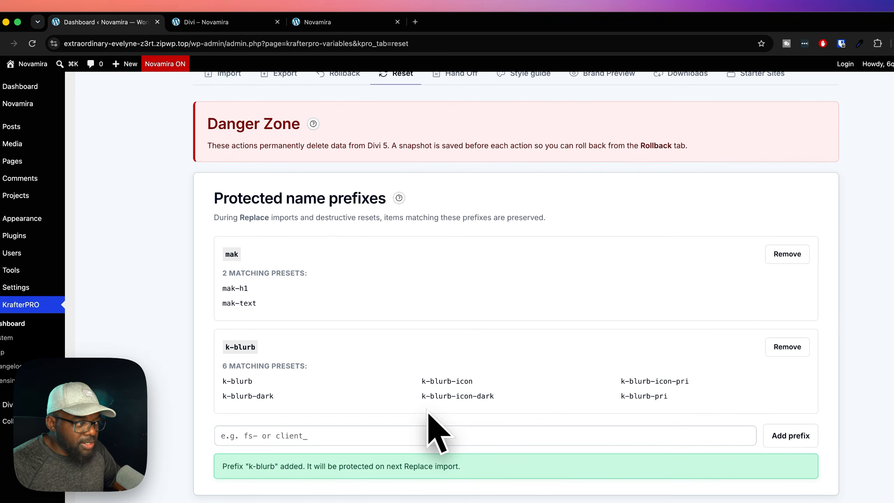
pyautogui.scroll(-2, 428, 413)
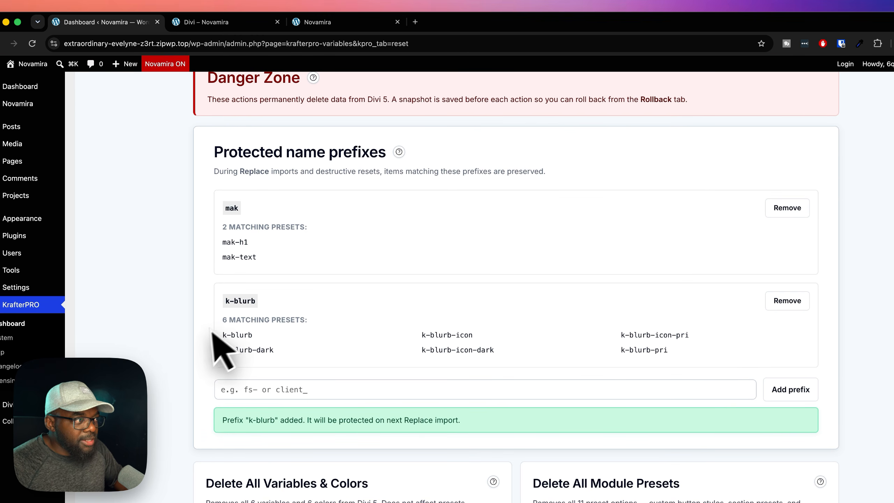
pyautogui.scroll(7, 262, 340)
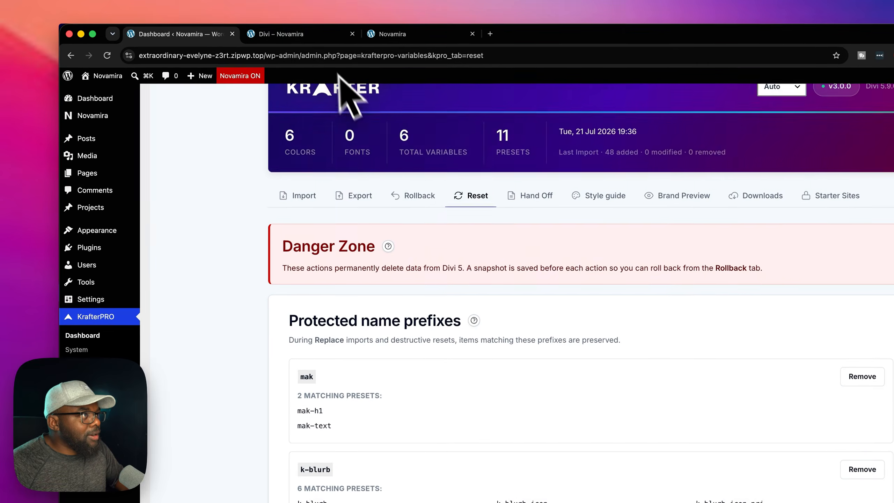
# Switch to the Divi builder page, reload it, and inspect the text module's settings and the heading's assigned design preset
pyautogui.click(324, 34)
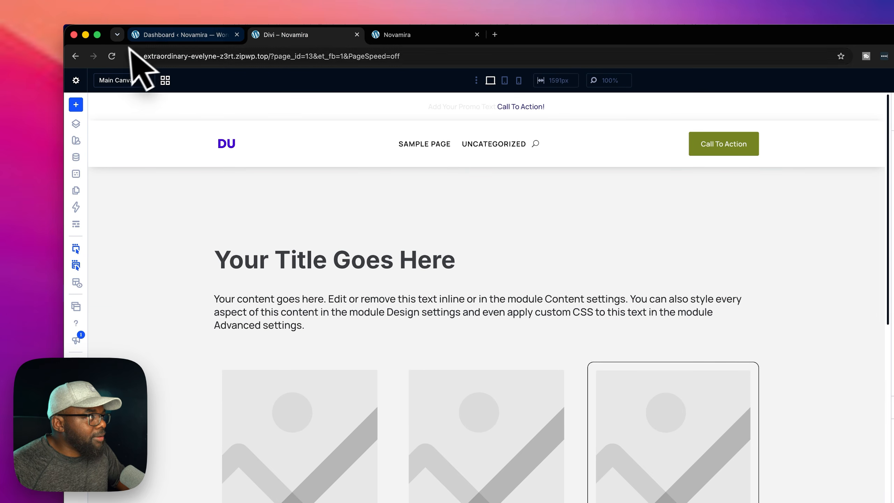
pyautogui.click(112, 55)
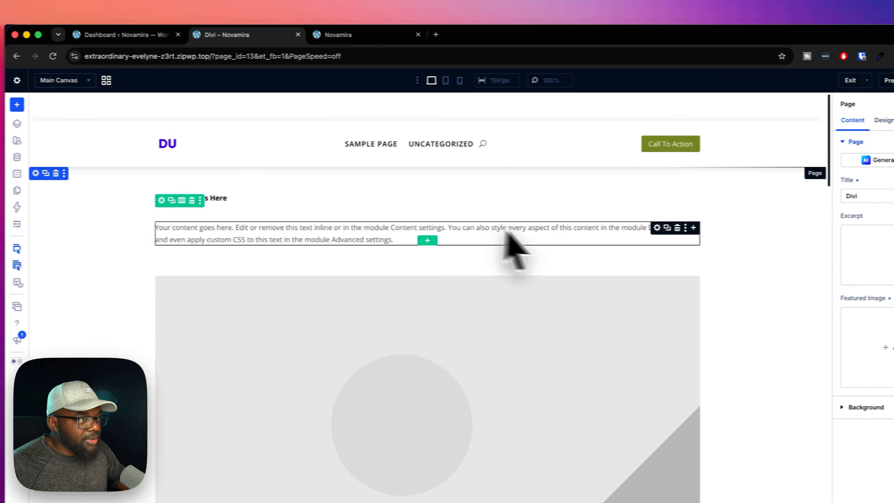
pyautogui.click(556, 227)
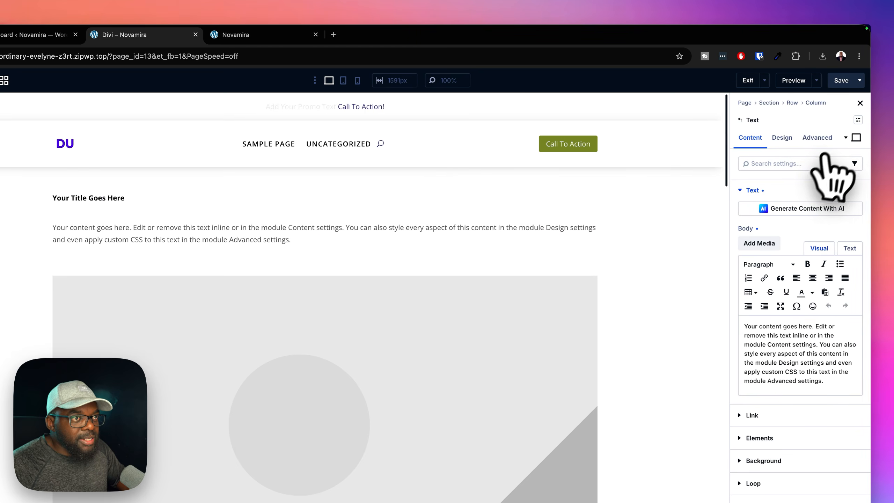
pyautogui.click(859, 122)
pyautogui.click(792, 178)
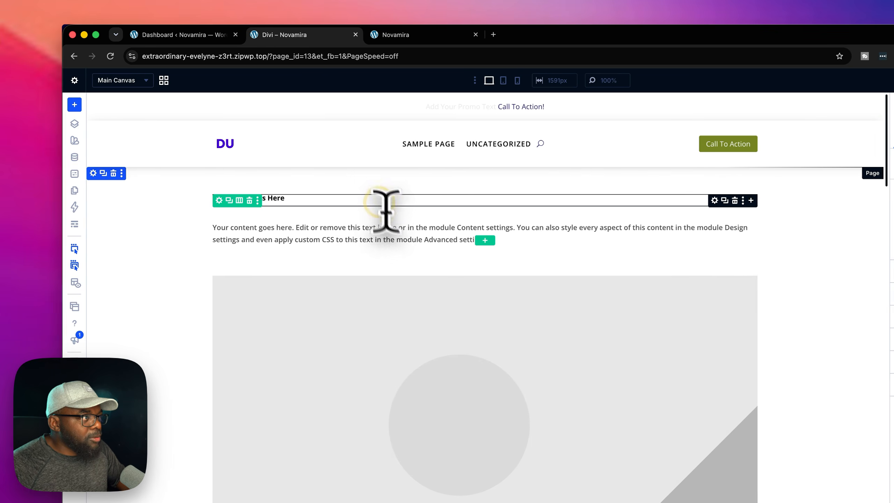
pyautogui.click(782, 138)
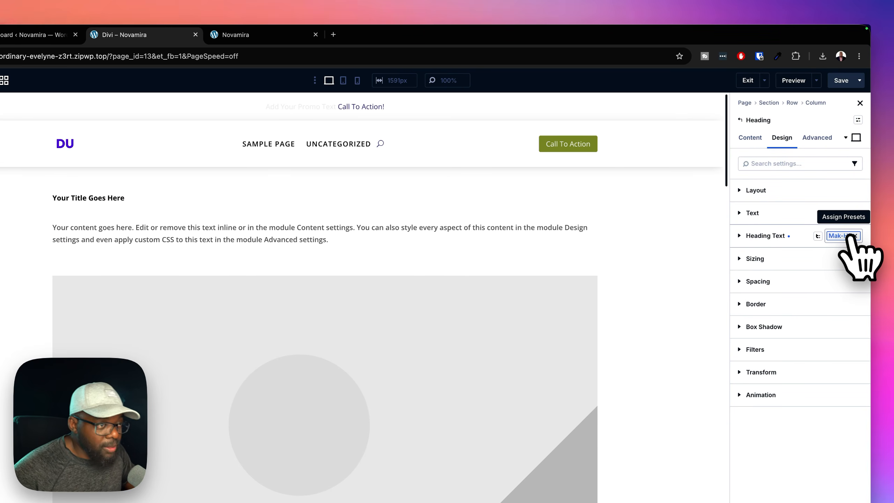
# Return to KrafterPRO, open the Rollback page and restore the snapshot from July 21, 2026 at 09:02:55 PM
pyautogui.click(56, 35)
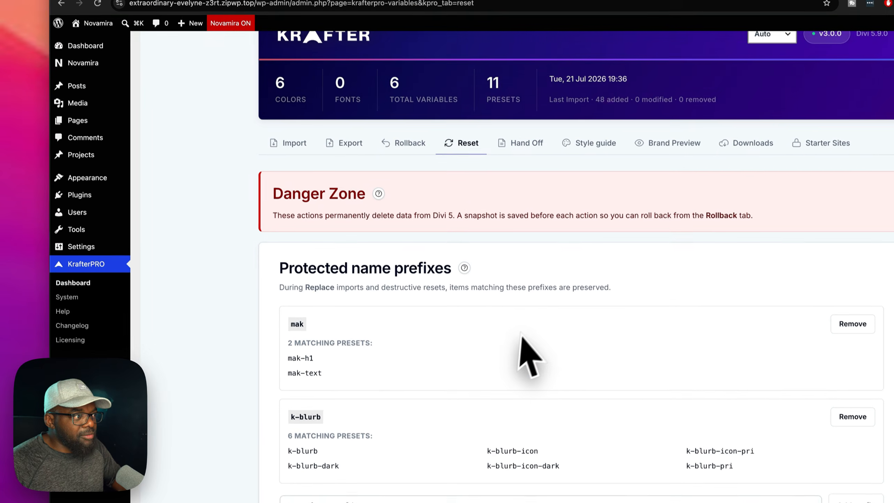
pyautogui.scroll(-5, 528, 387)
pyautogui.scroll(1, 527, 288)
pyautogui.scroll(5, 517, 247)
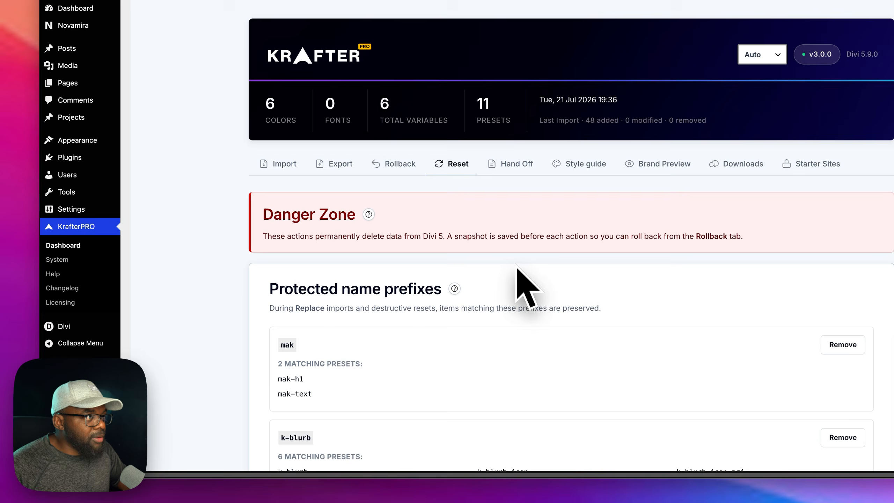
pyautogui.click(397, 164)
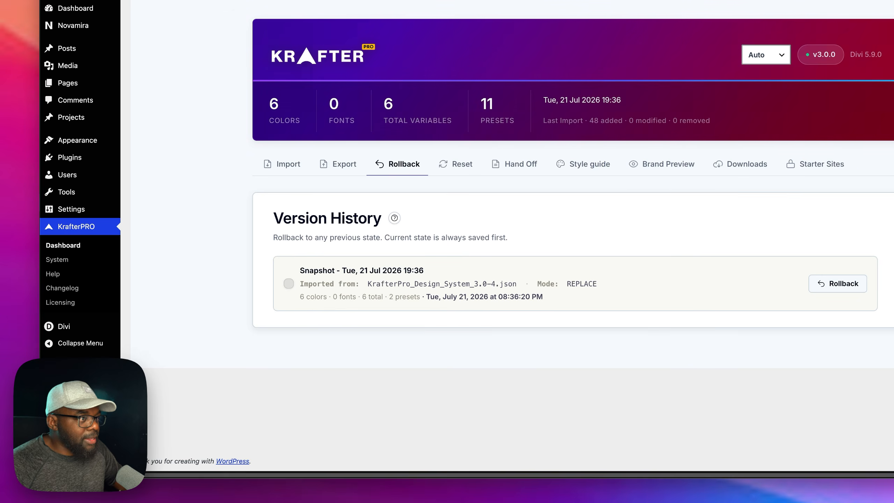
pyautogui.click(852, 284)
pyautogui.click(598, 271)
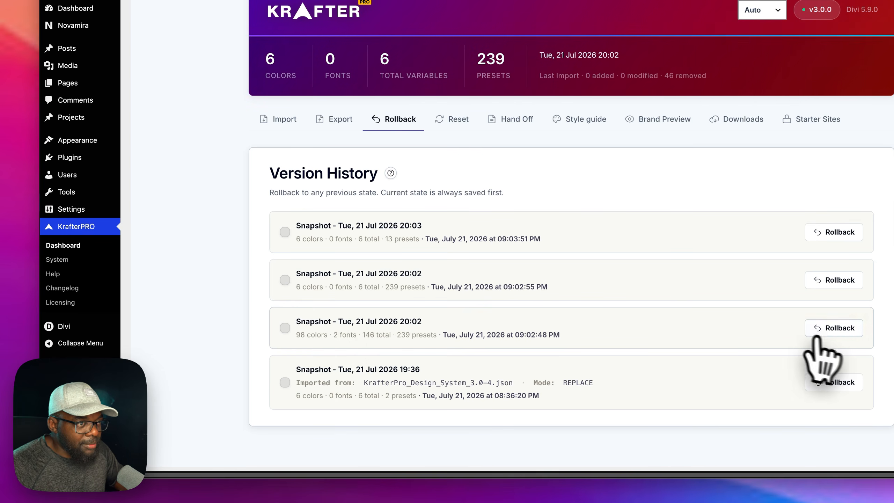
# Roll back to the 09:02:48 PM snapshot holding 98 colors and check the header counts
pyautogui.click(825, 327)
pyautogui.click(615, 273)
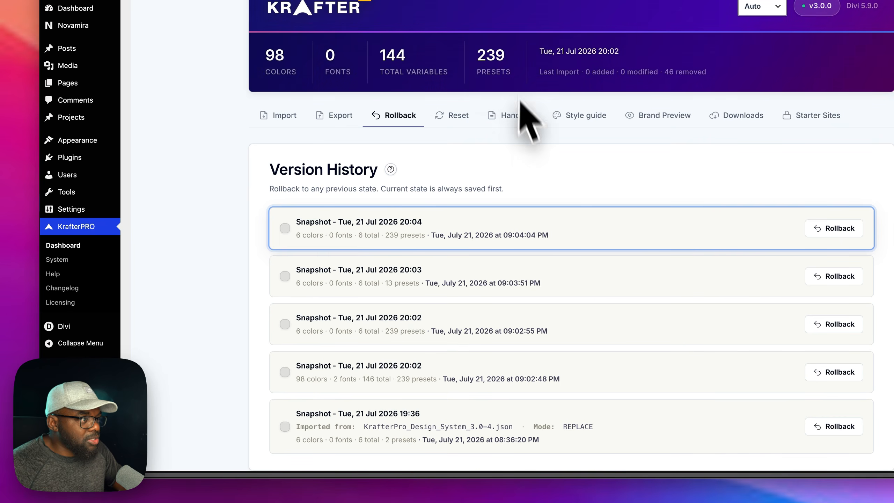
pyautogui.scroll(2, 632, 310)
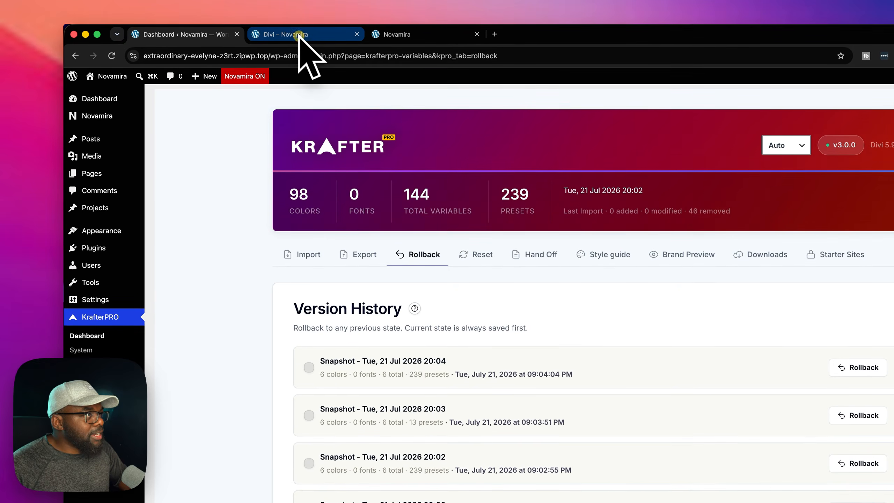
# Reload the Divi builder page, accepting the unsaved-changes prompt, and open the Variable Manager
pyautogui.click(298, 35)
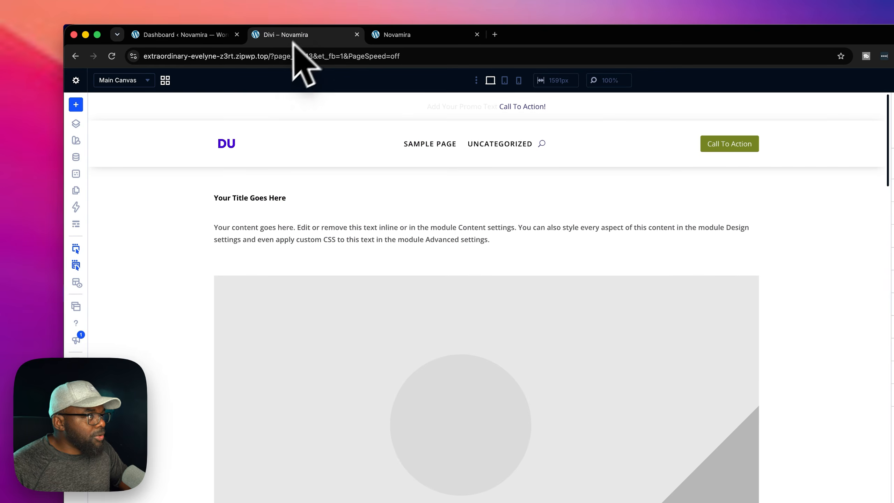
pyautogui.click(111, 55)
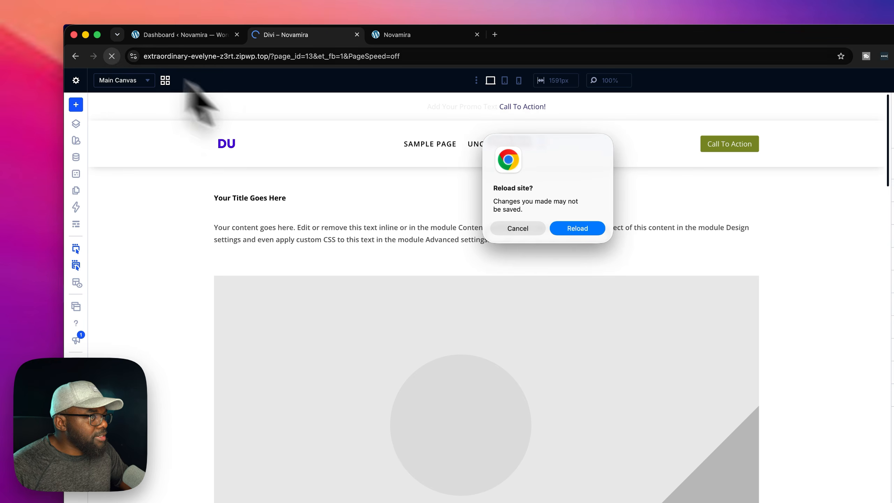
pyautogui.press('Return')
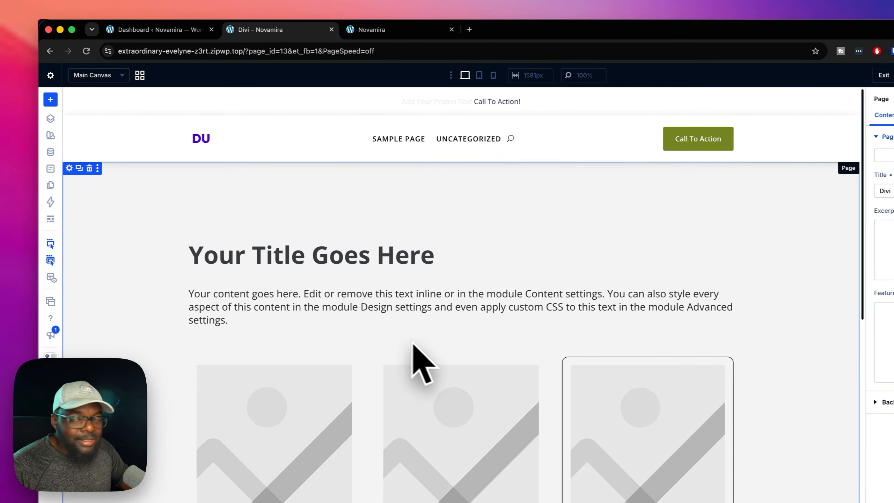
pyautogui.click(51, 152)
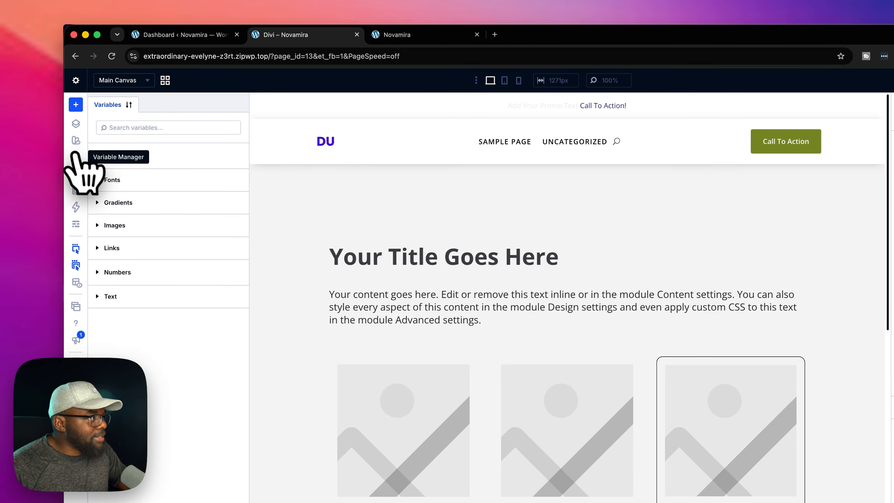
# Expand the global font variables and set the Heading font to Manrope
pyautogui.click(152, 180)
pyautogui.click(185, 216)
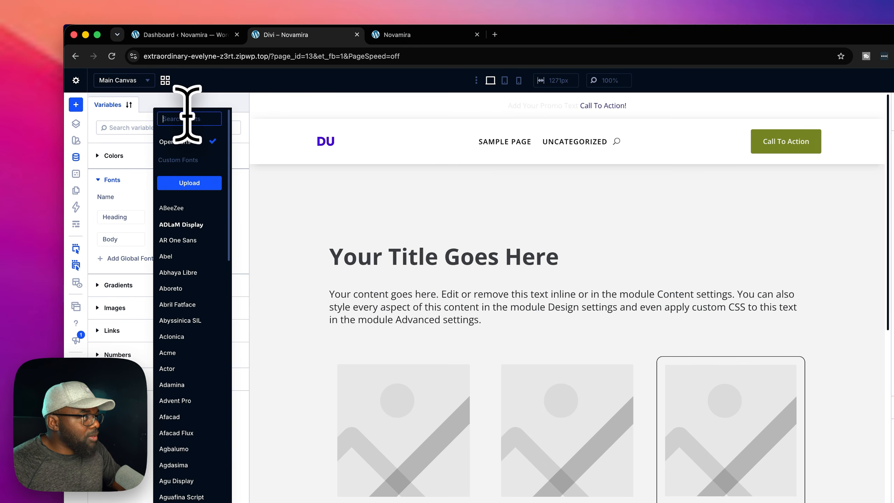
pyautogui.write('man')
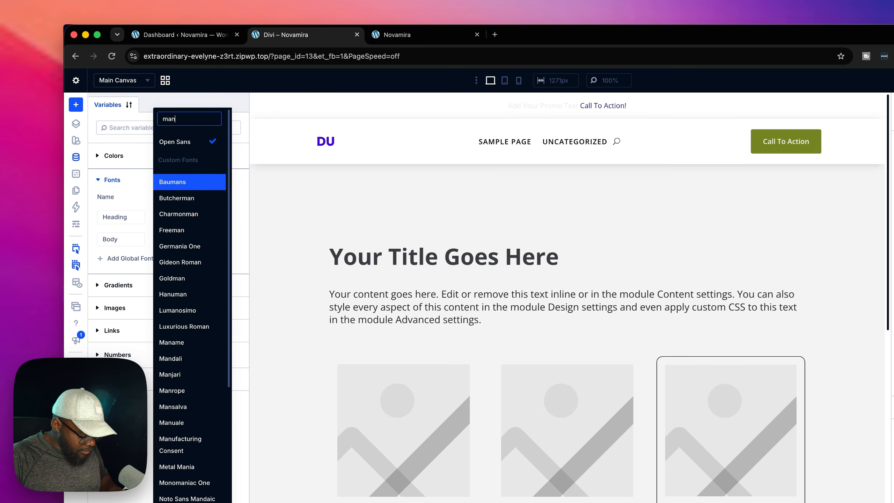
pyautogui.write('ro')
pyautogui.click(179, 182)
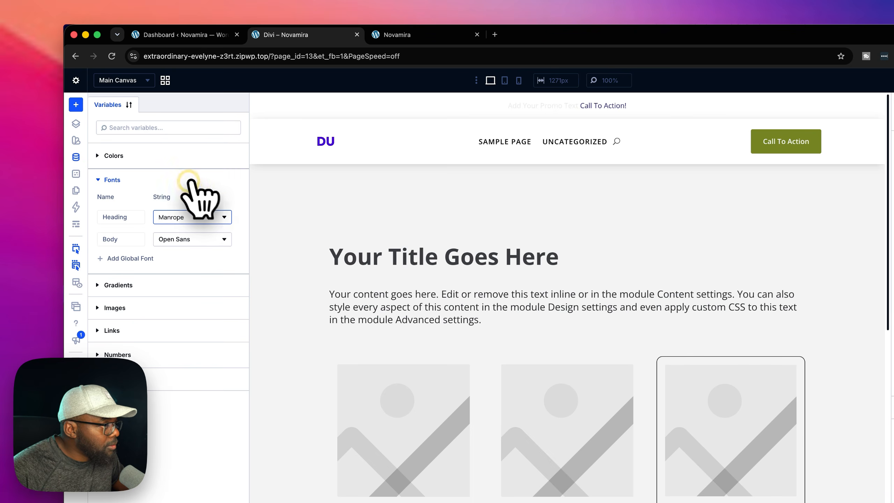
# Set the global Body font to Poppins and save the variables
pyautogui.click(183, 239)
pyautogui.click(197, 118)
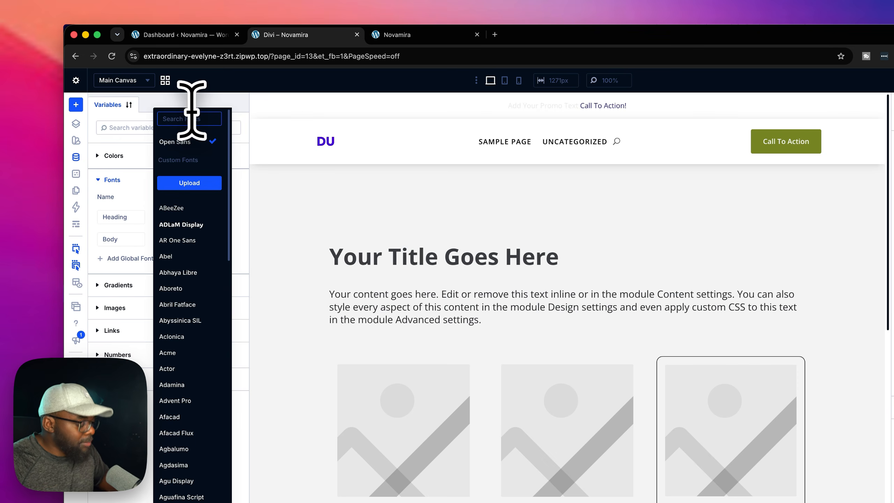
pyautogui.write('popp')
pyautogui.click(181, 183)
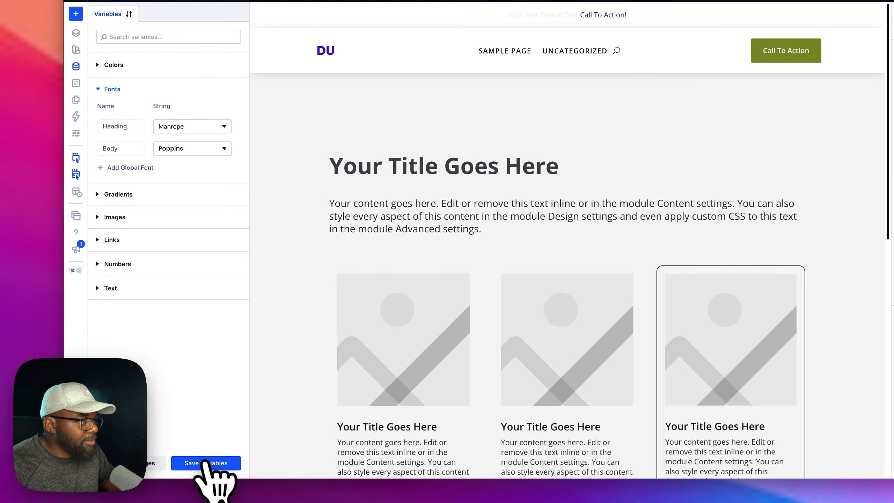
pyautogui.click(206, 463)
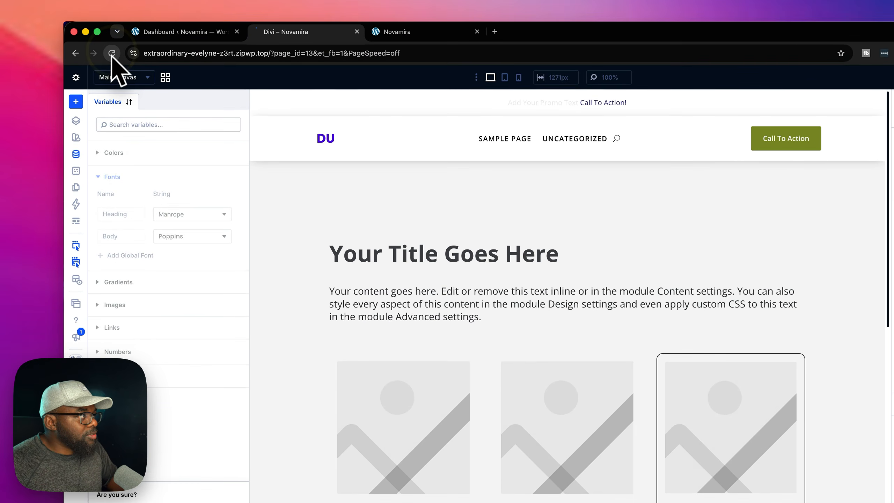
# Reload the Divi builder page and examine the fonts on the headings, body text and blurb columns
pyautogui.click(112, 56)
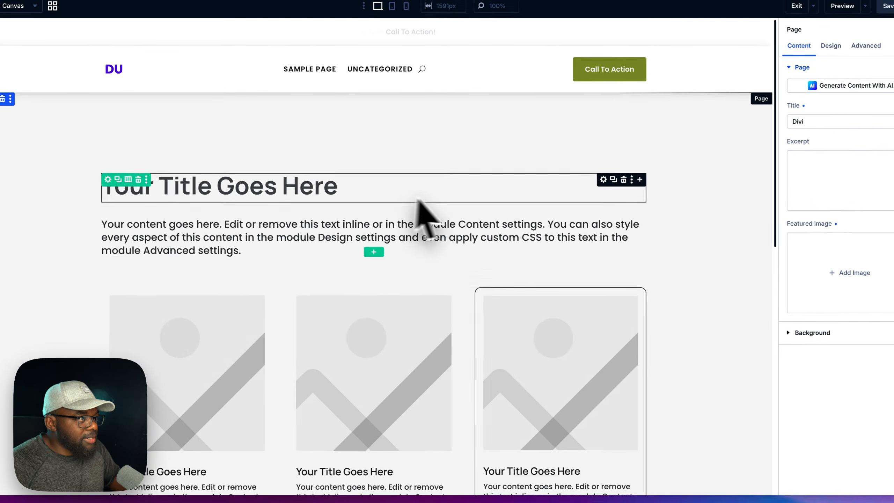
pyautogui.scroll(-10, 542, 282)
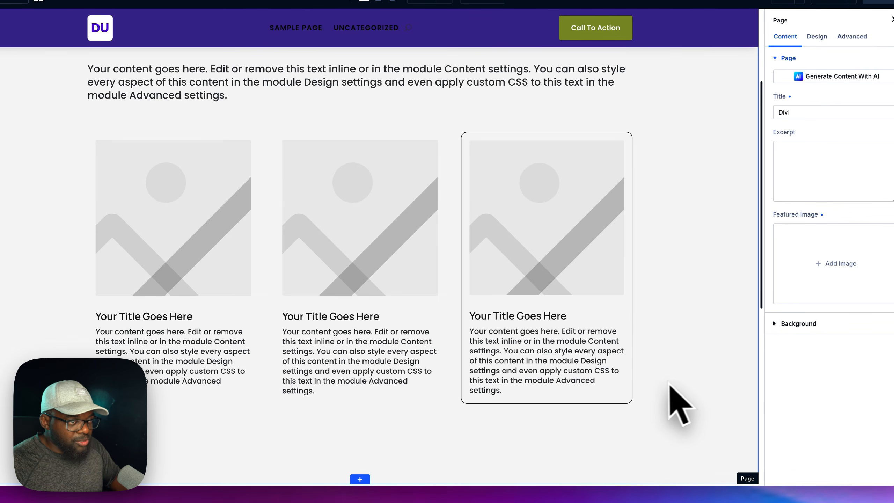
pyautogui.scroll(-2, 687, 391)
pyautogui.scroll(15, 686, 391)
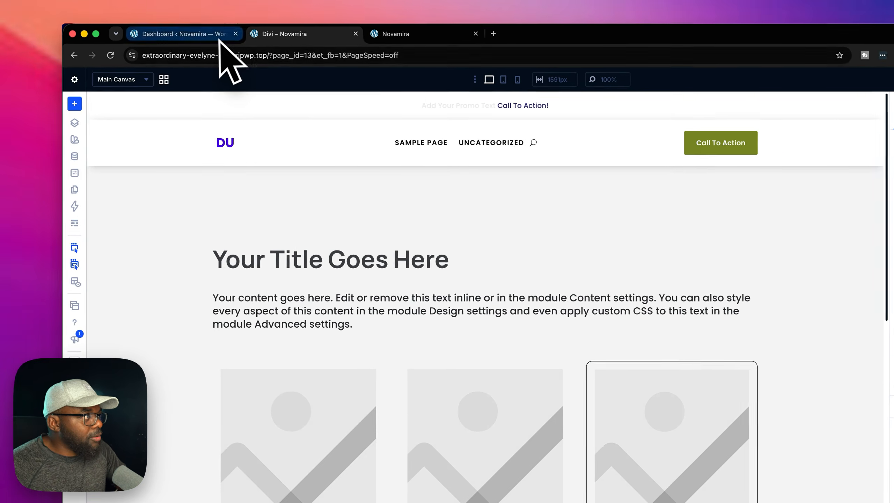
# Switch back to the KrafterPRO dashboard and open the Starter Sites page
pyautogui.click(218, 39)
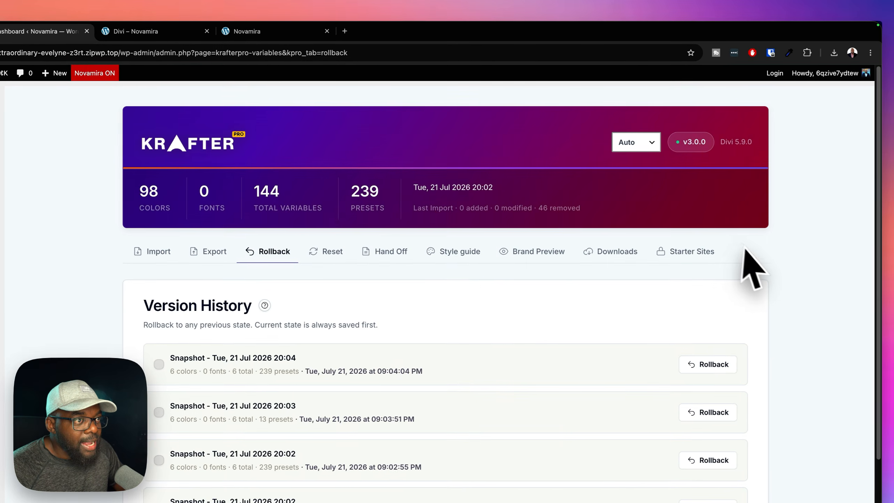
pyautogui.click(681, 252)
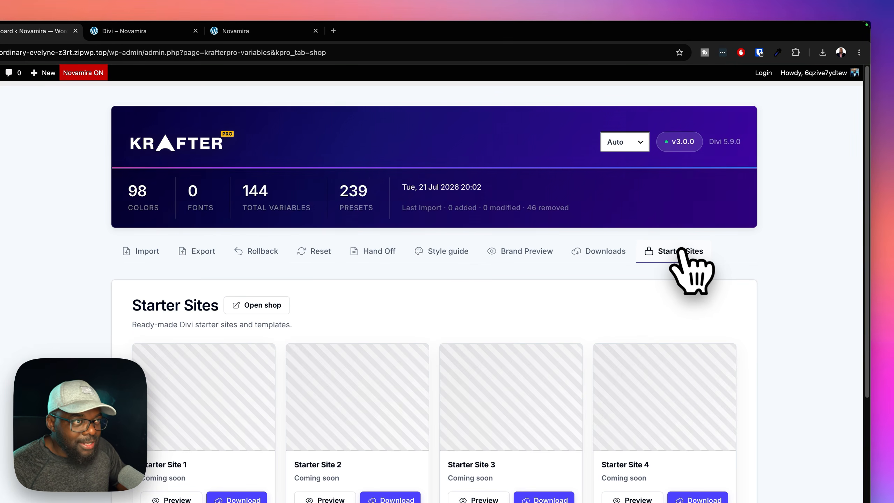